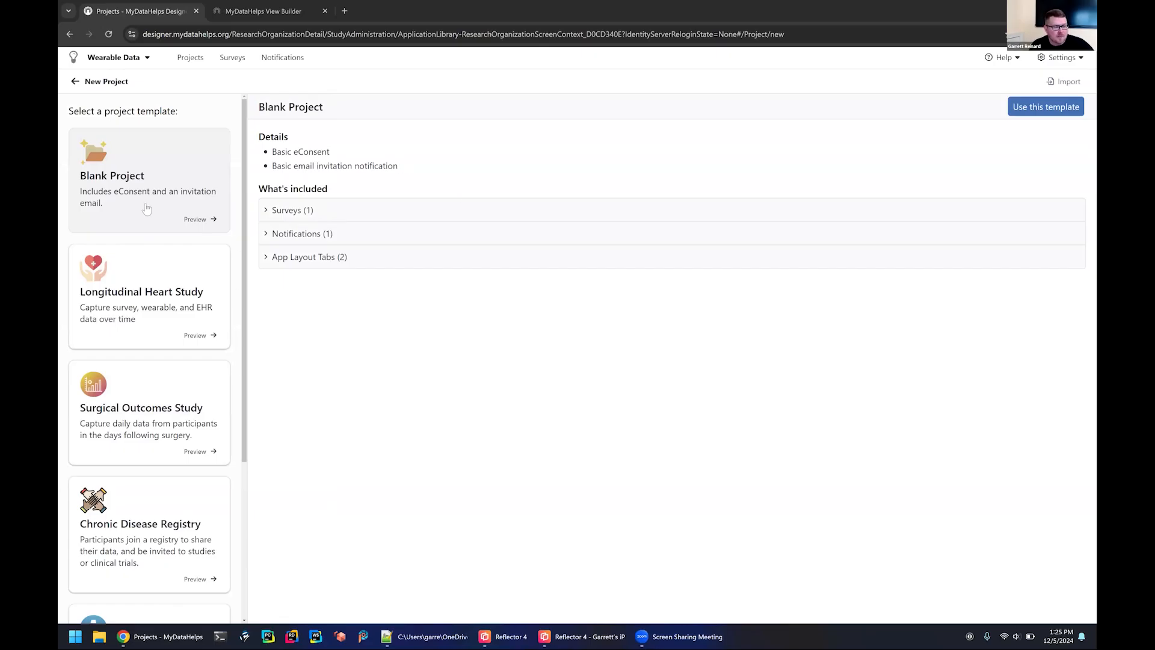
Preview the Fitbit Collection Study template and examine its included surveys, notifications, app layout tabs and custom fields.
scroll(153, 389, "down", 1)
scroll(152, 388, "down", 3)
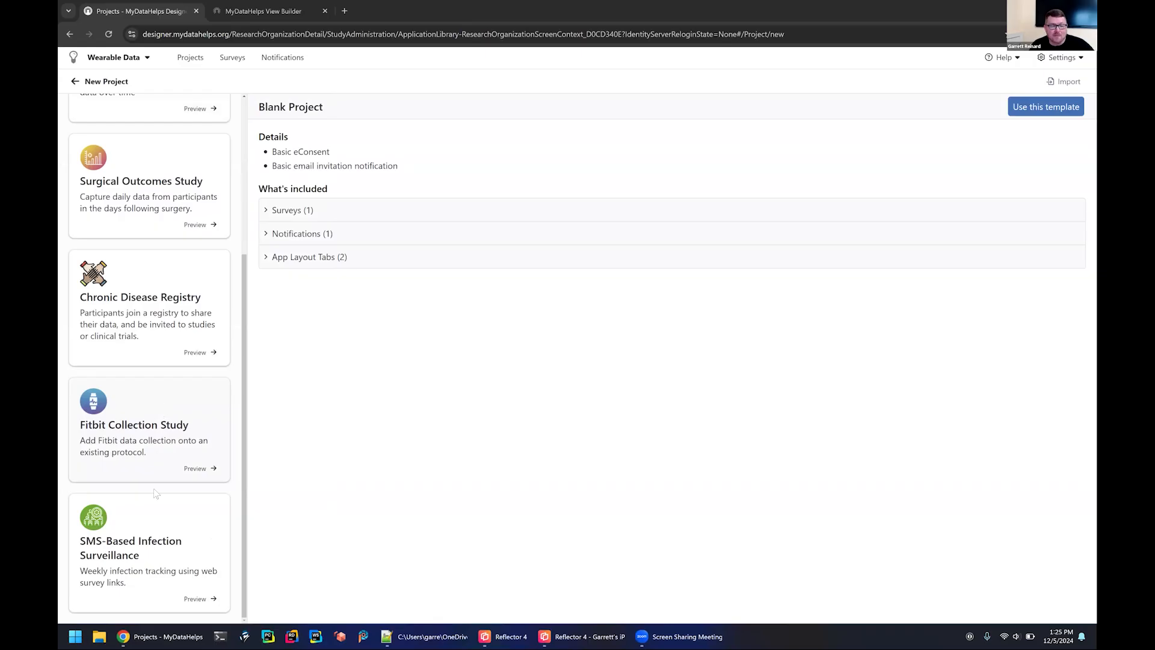
left_click(153, 433)
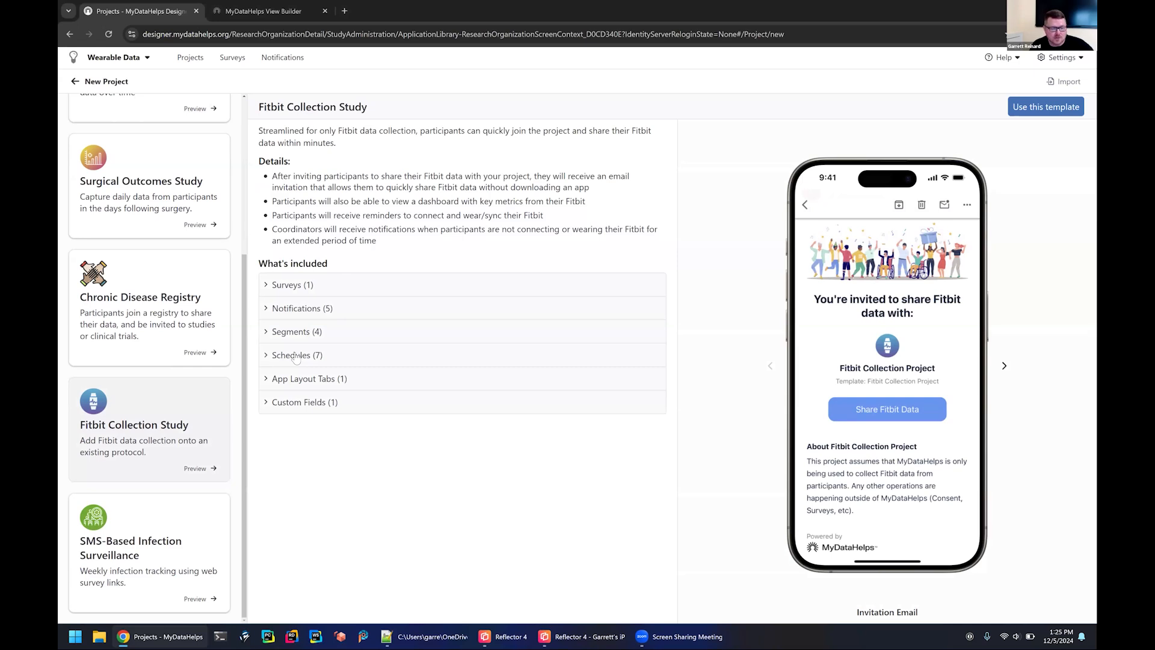
left_click(297, 309)
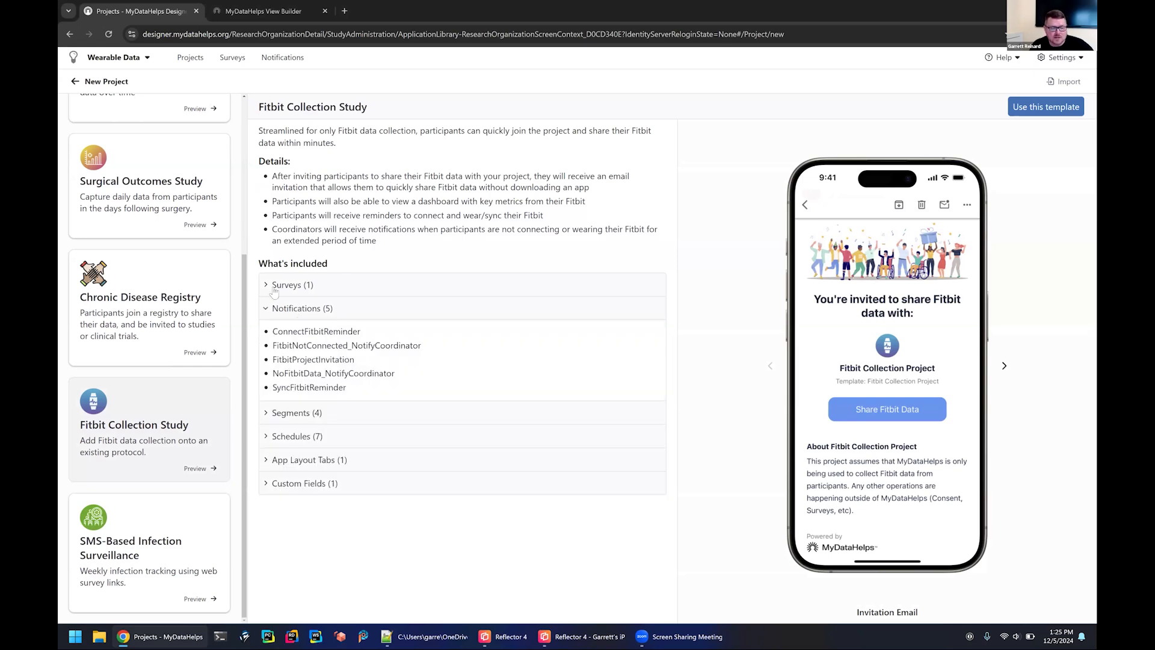
left_click(297, 287)
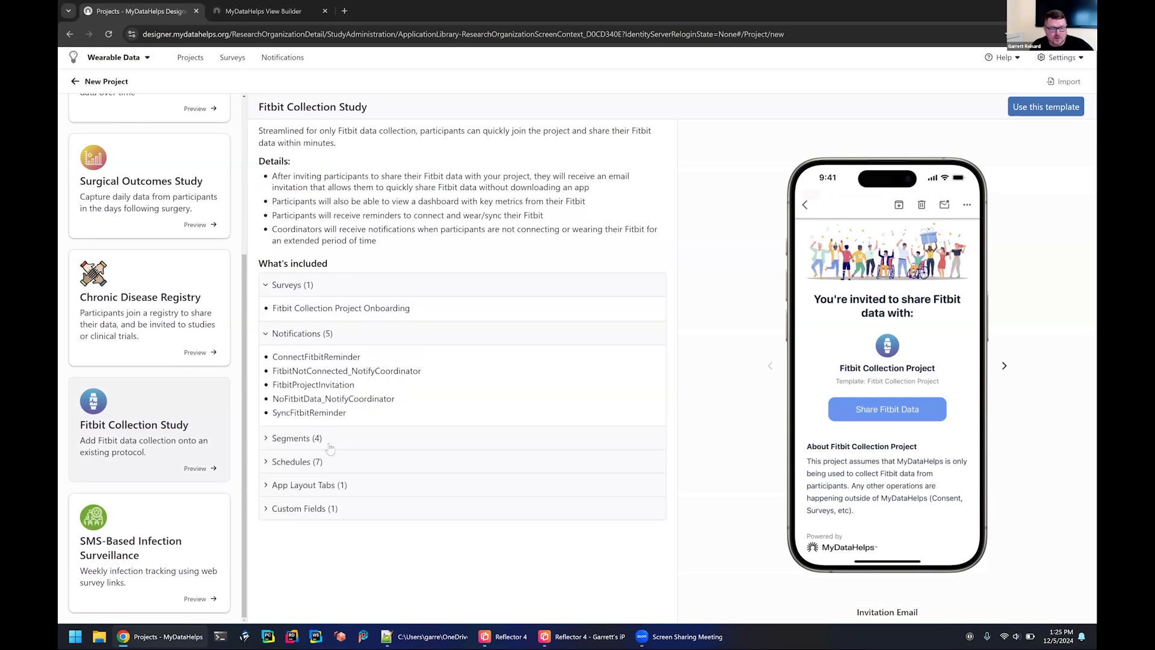
left_click(293, 492)
left_click(304, 538)
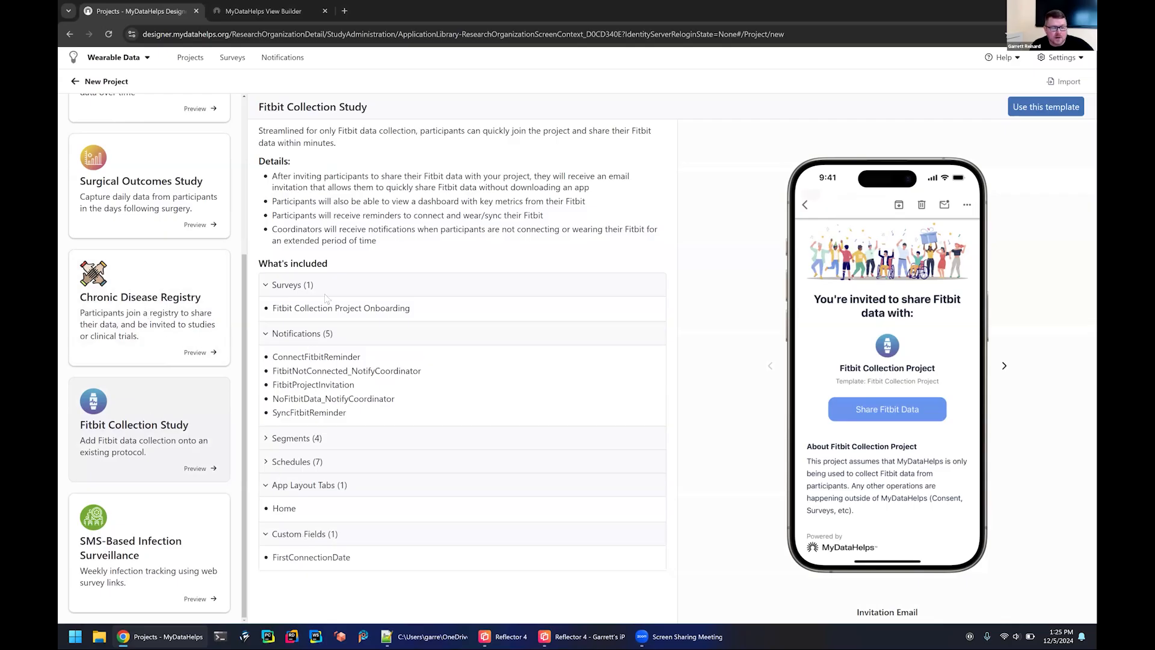
scroll(153, 266, "up", 4)
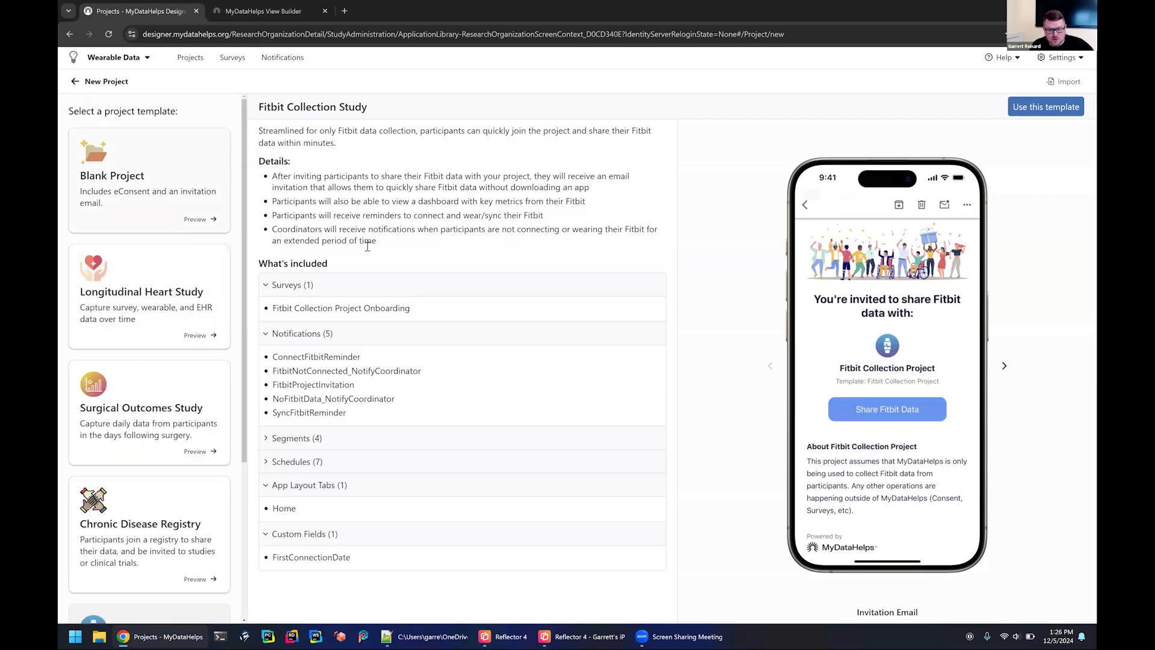
Create a new project named My Wearable Project from the Blank Project template.
left_click(161, 190)
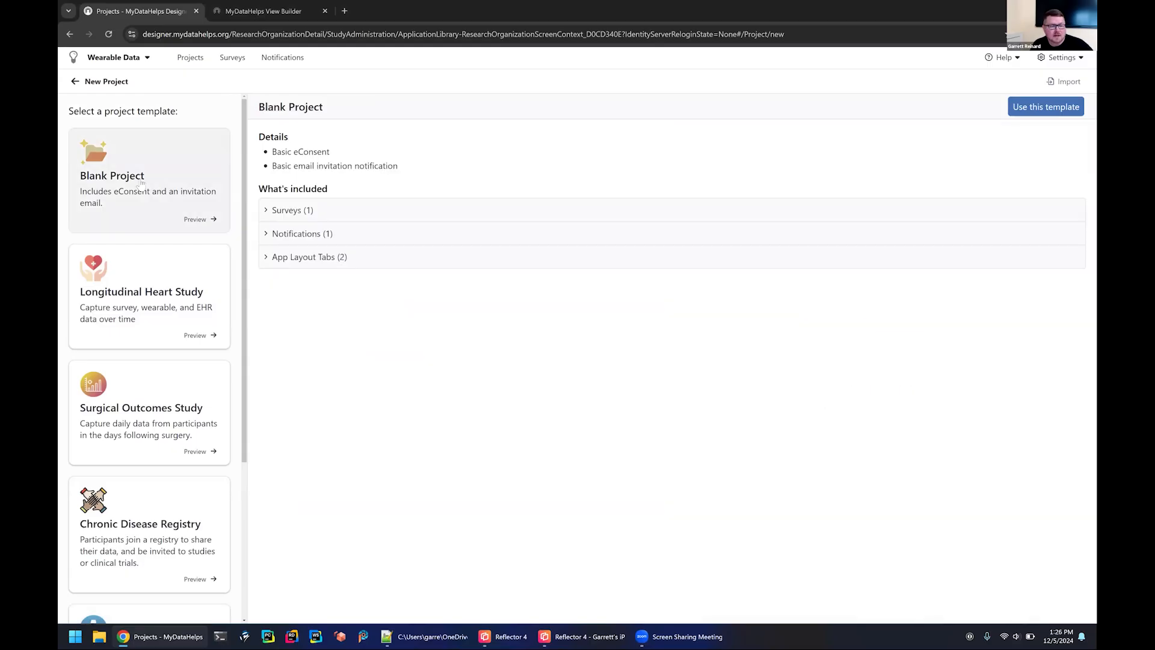
scroll(132, 372, "down", 1)
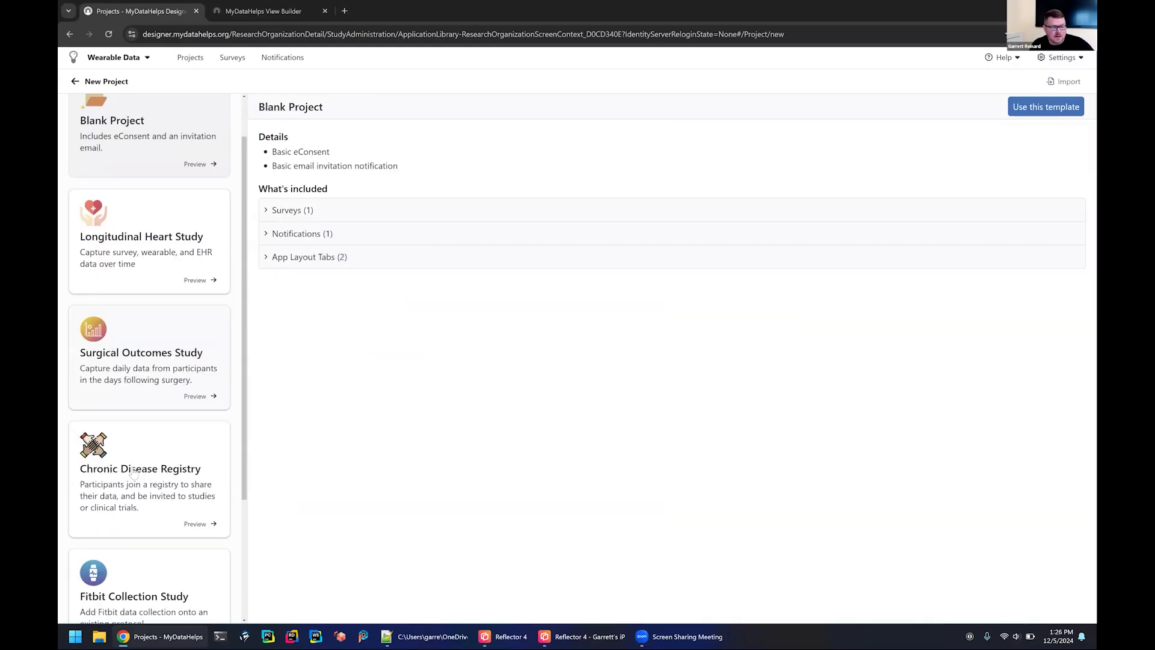
scroll(134, 469, "down", 2)
scroll(152, 525, "down", 1)
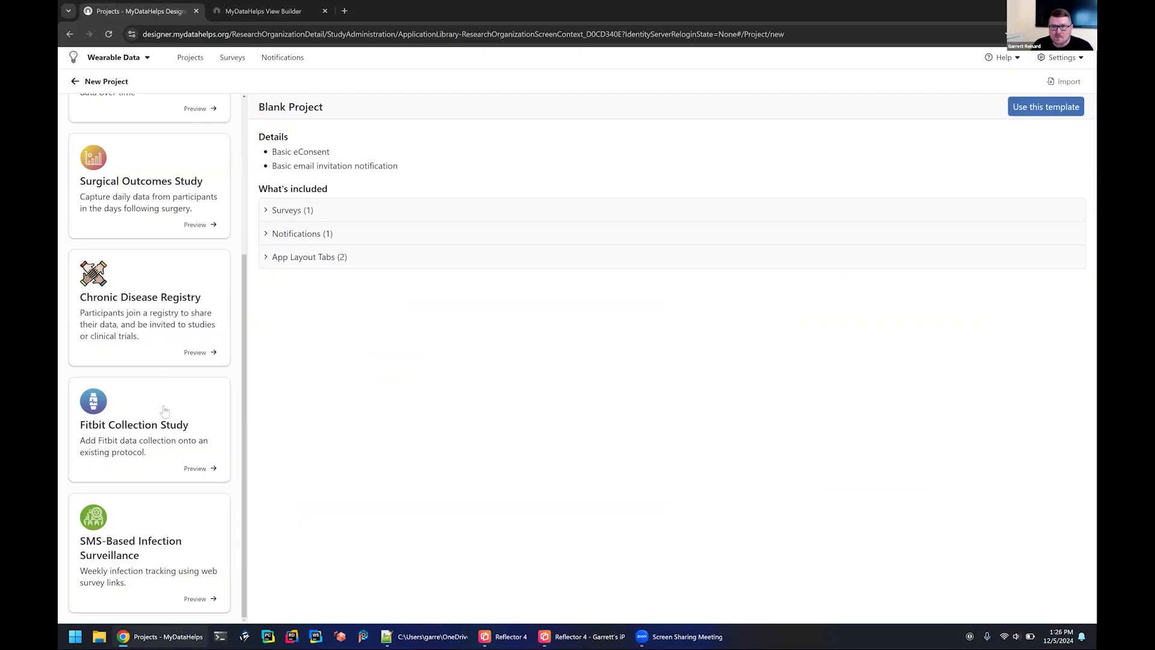
scroll(159, 350, "up", 4)
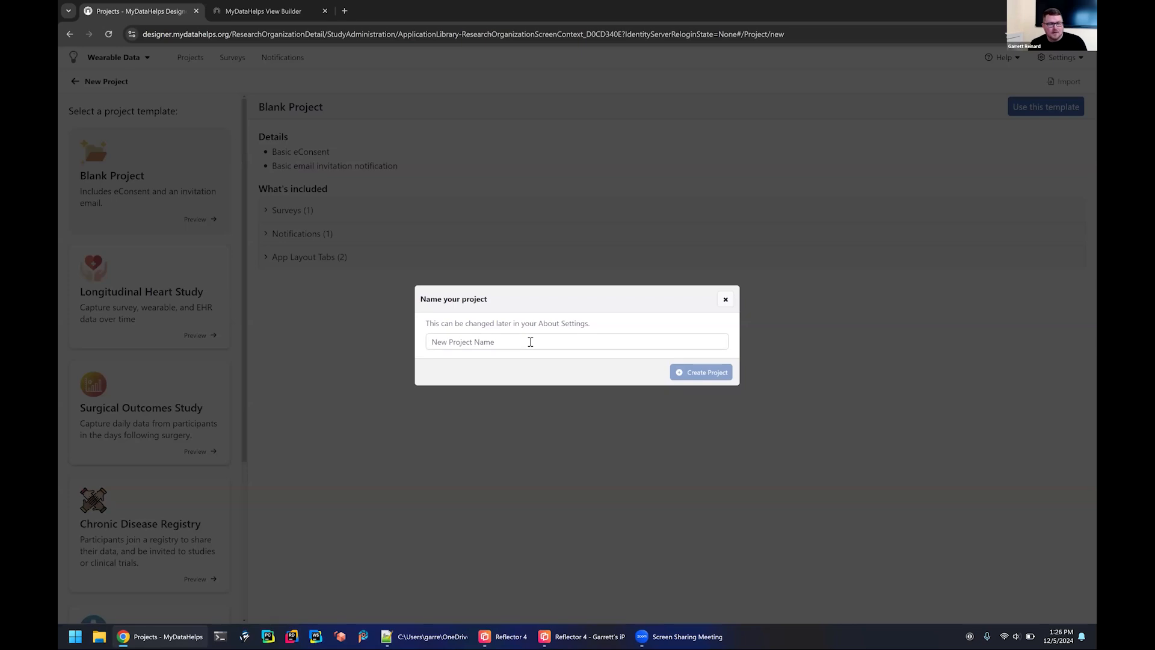
left_click(531, 342)
type("My Wearable Project")
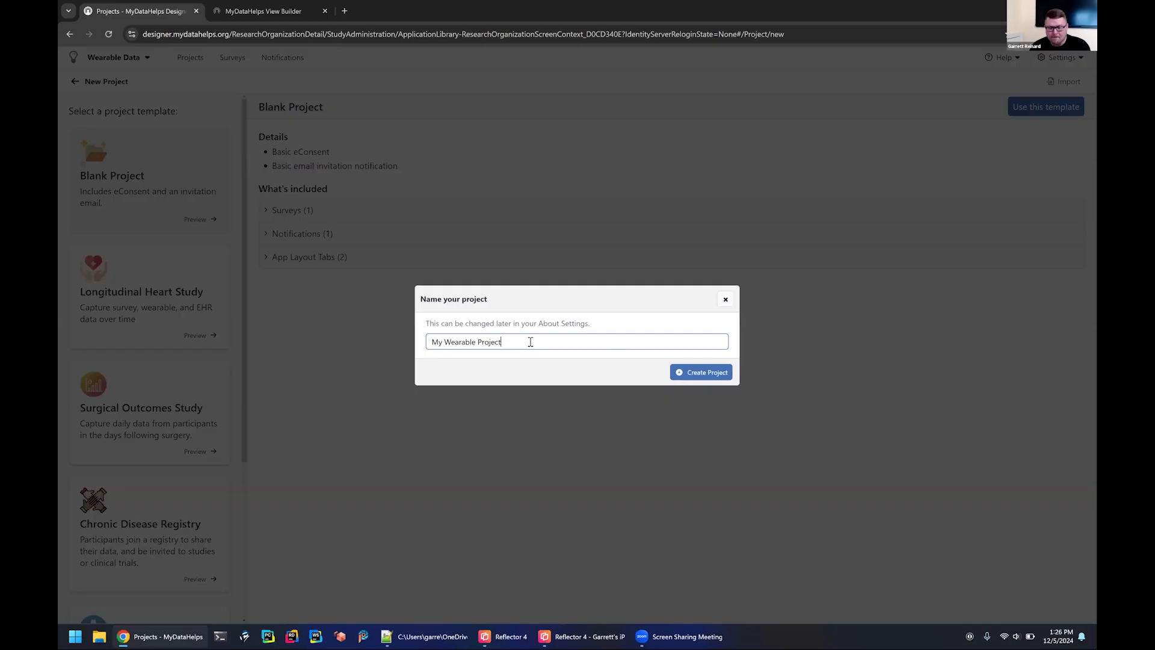
left_click(702, 372)
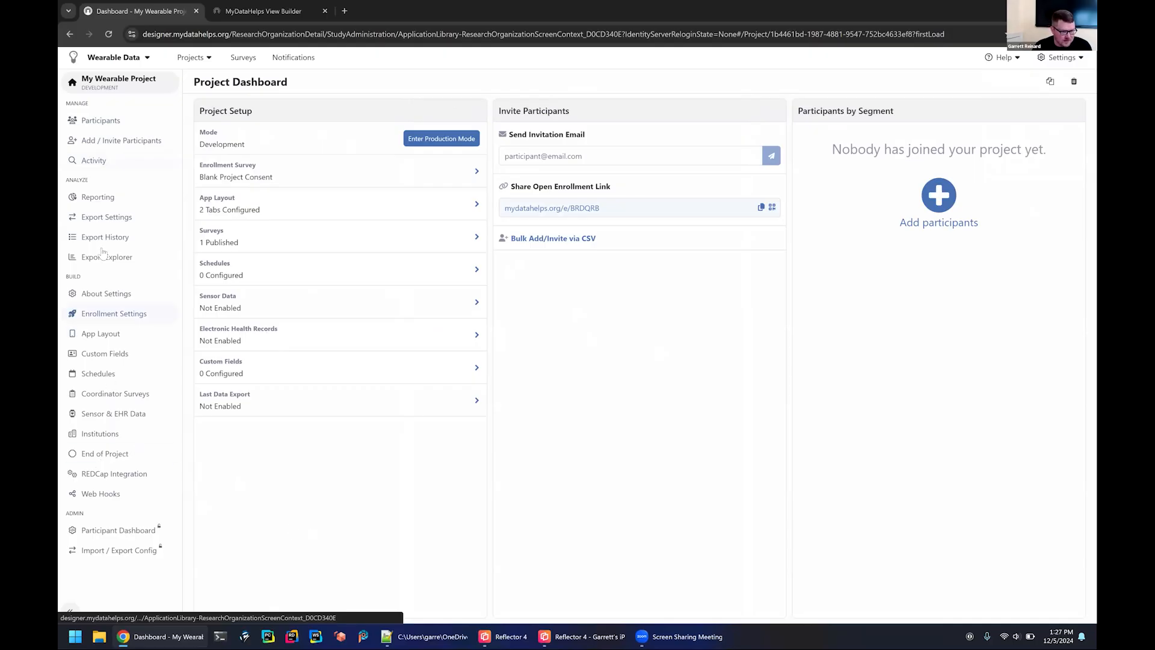
Enable the Apple Health data types Hourly Steps and Resting Heart Rate in the project's Sensor & EHR Data settings.
left_click(119, 419)
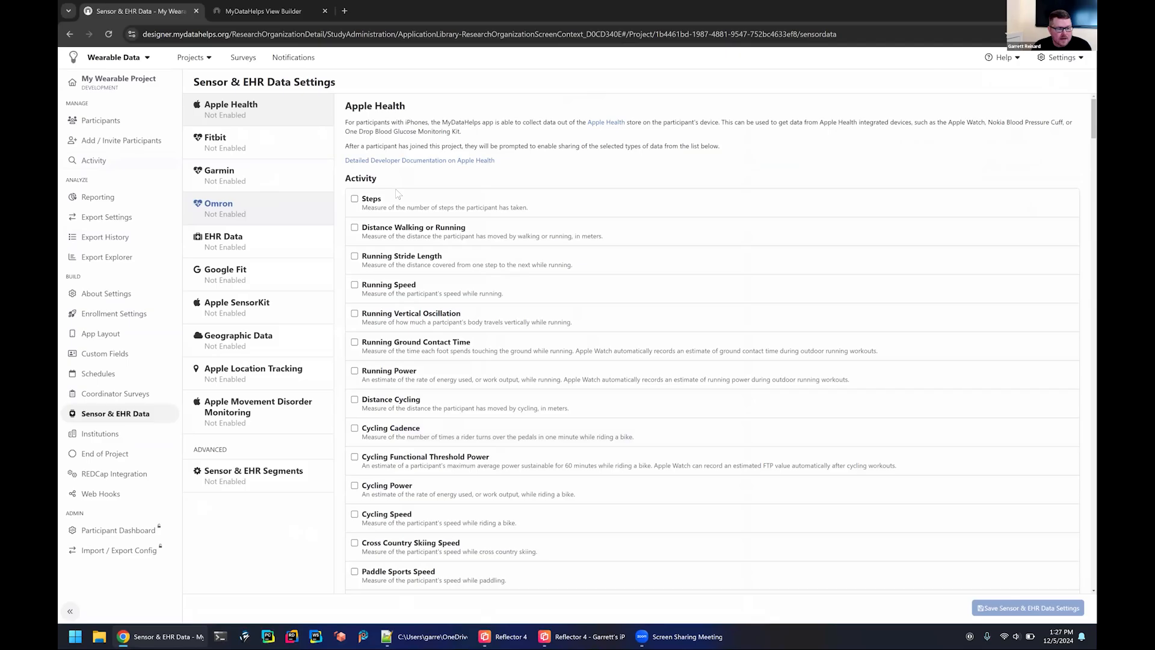
left_click(247, 113)
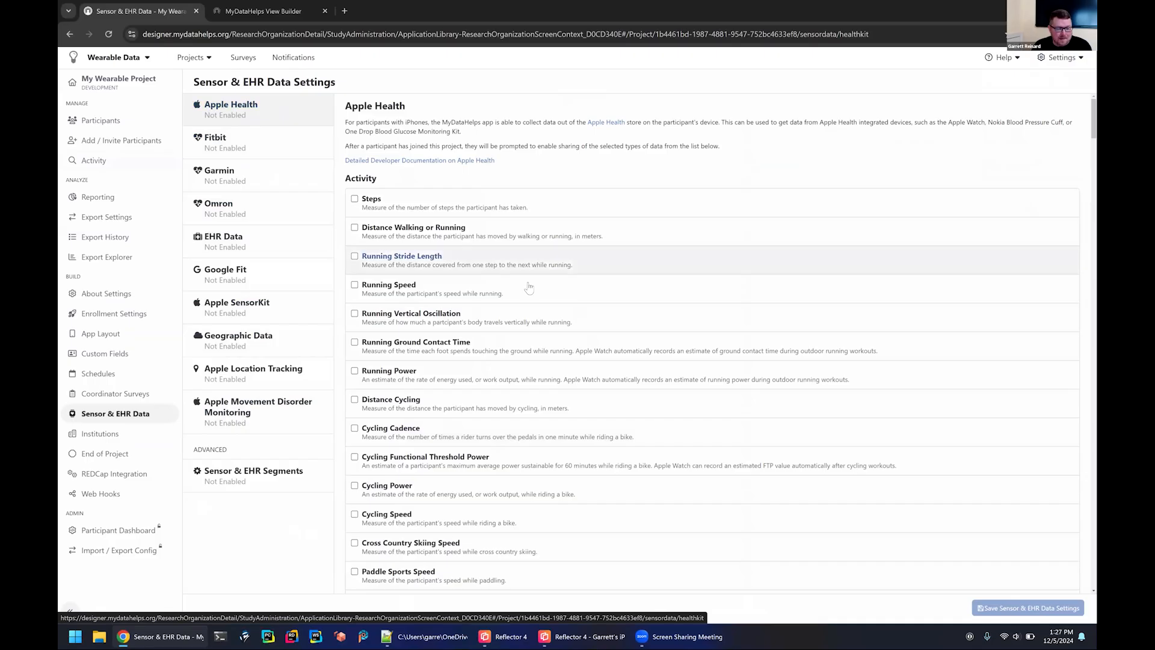
scroll(529, 287, "down", 13)
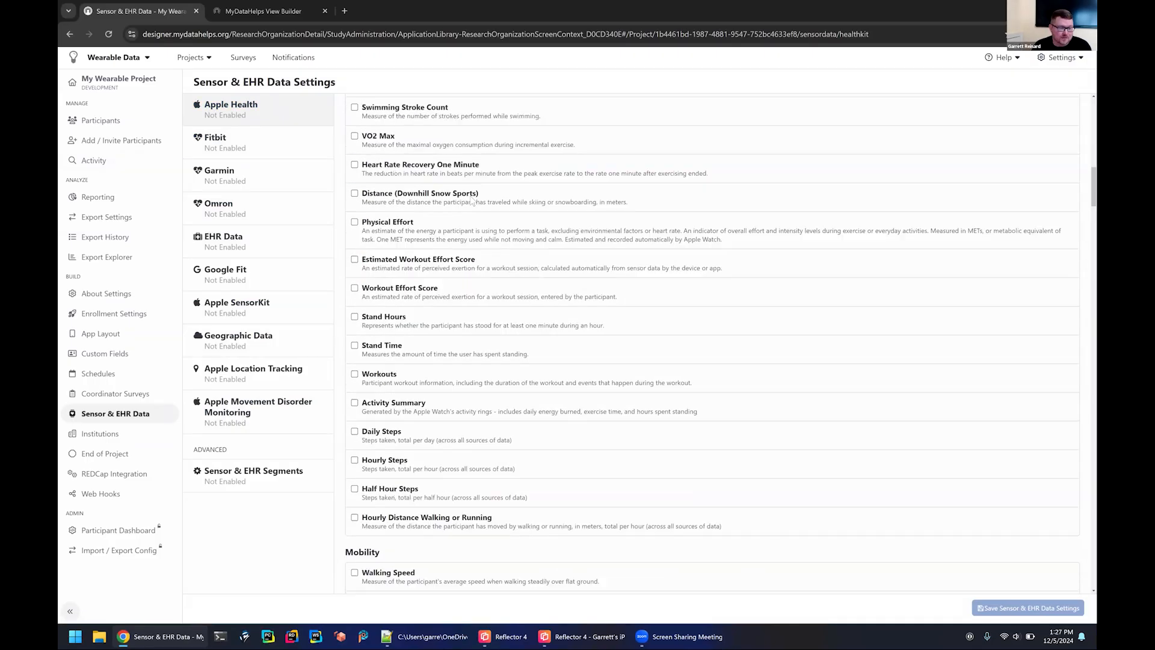
scroll(355, 349, "down", 2)
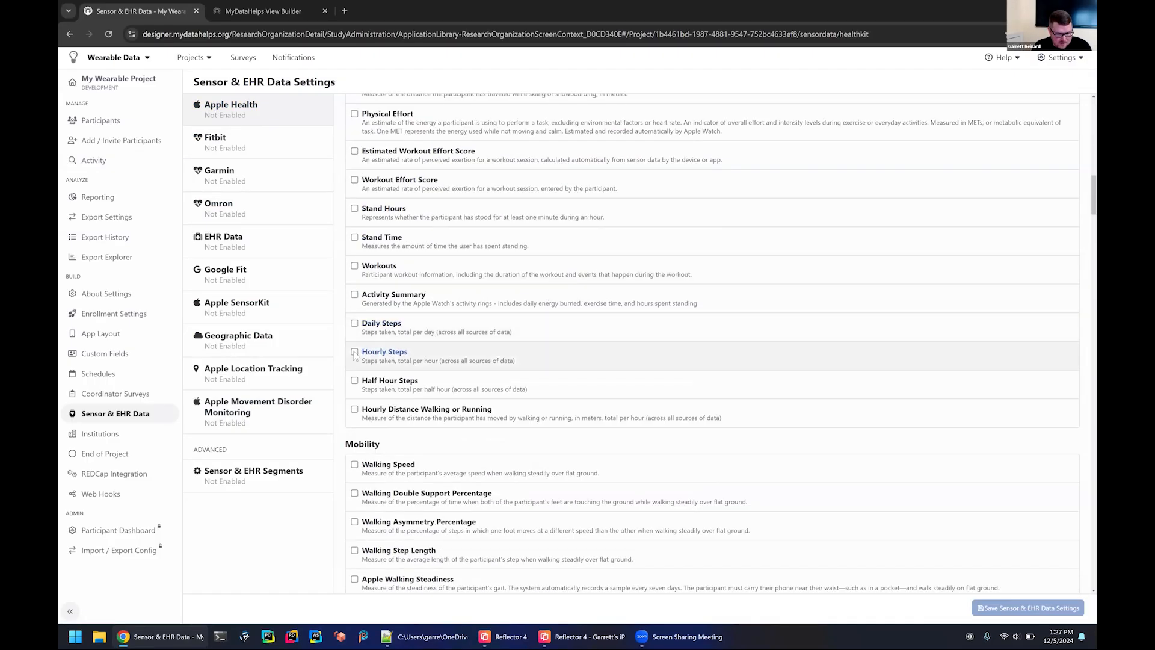
left_click(355, 353)
scroll(463, 359, "down", 5)
scroll(530, 349, "down", 3)
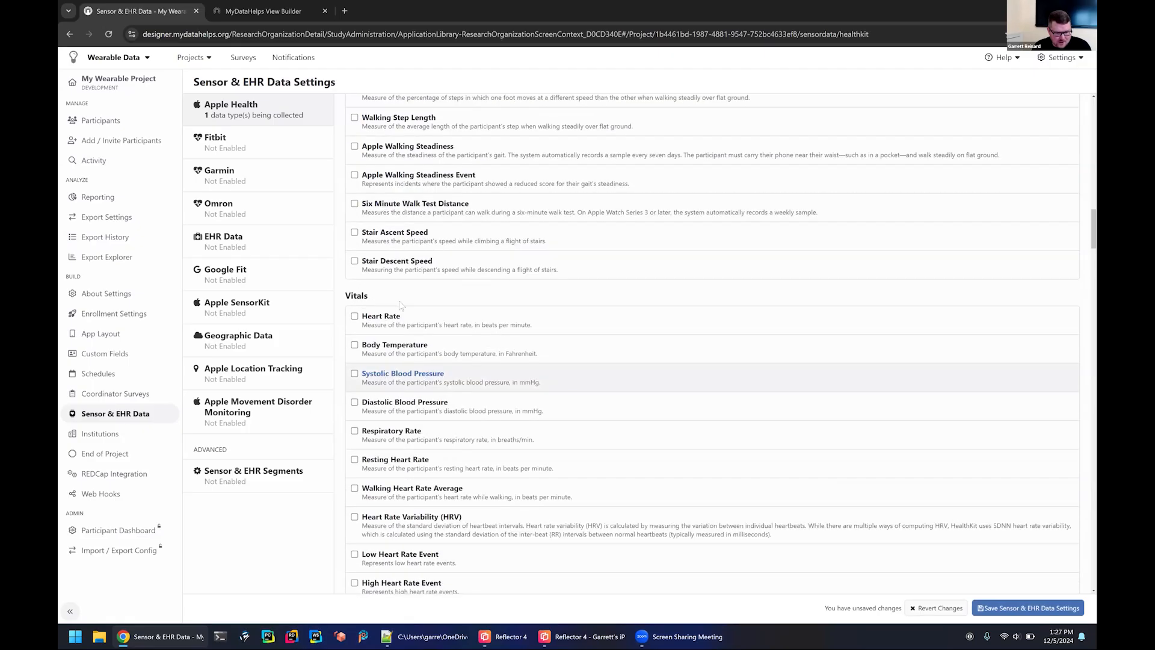
left_click(355, 460)
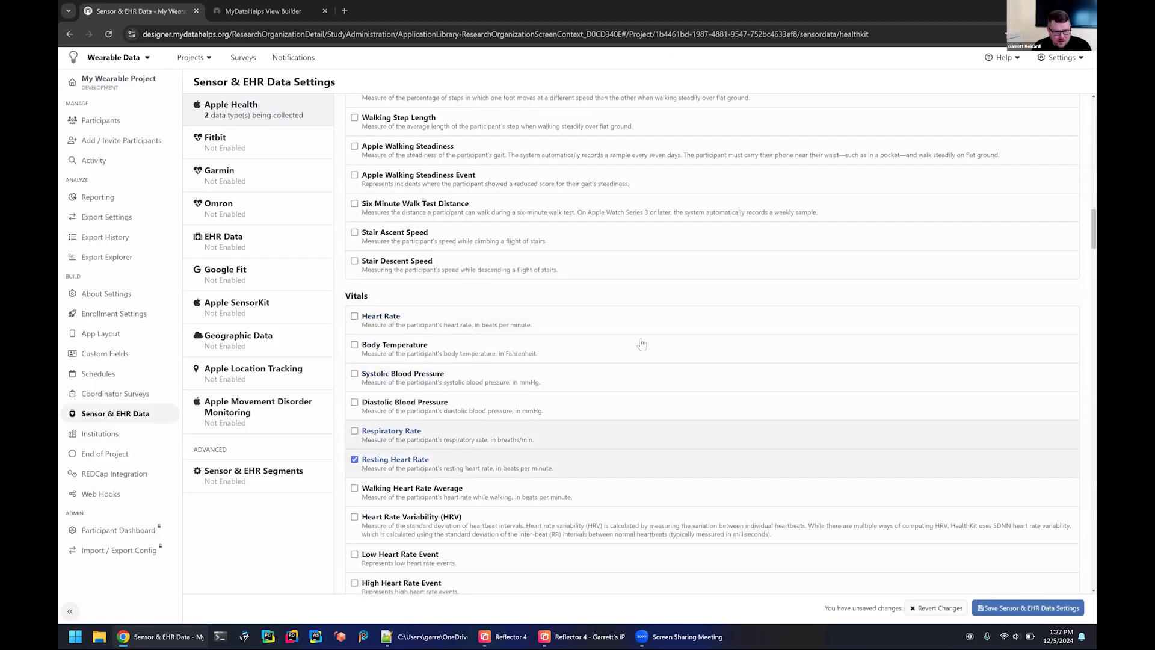
scroll(641, 344, "down", 1)
scroll(666, 411, "down", 20)
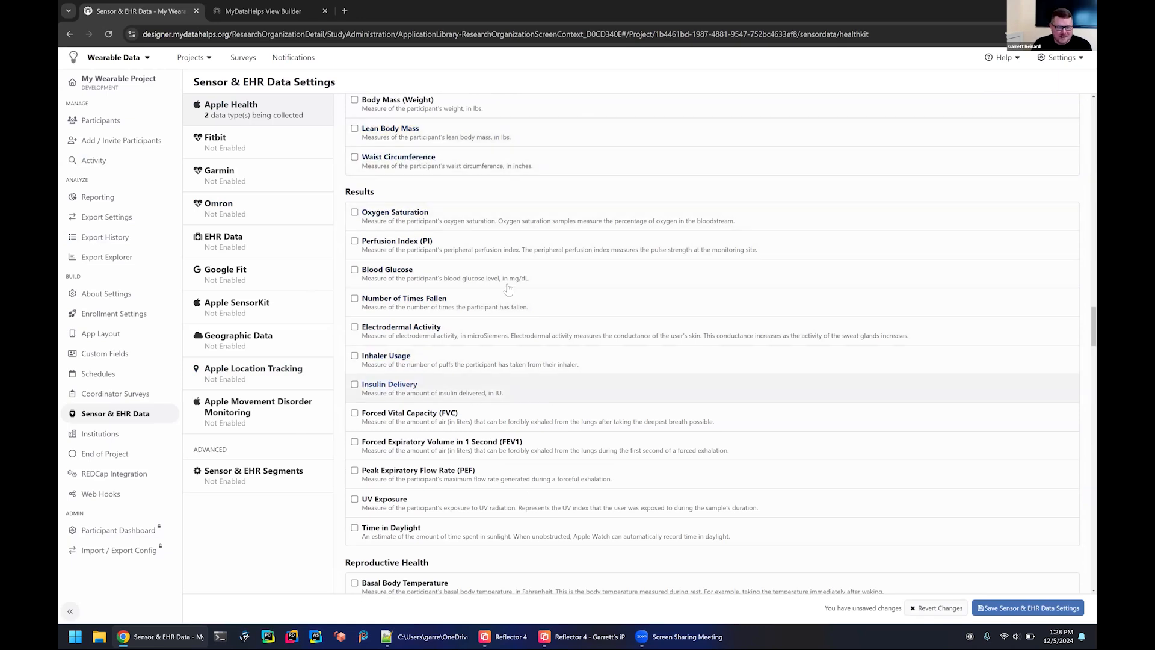
scroll(508, 289, "up", 15)
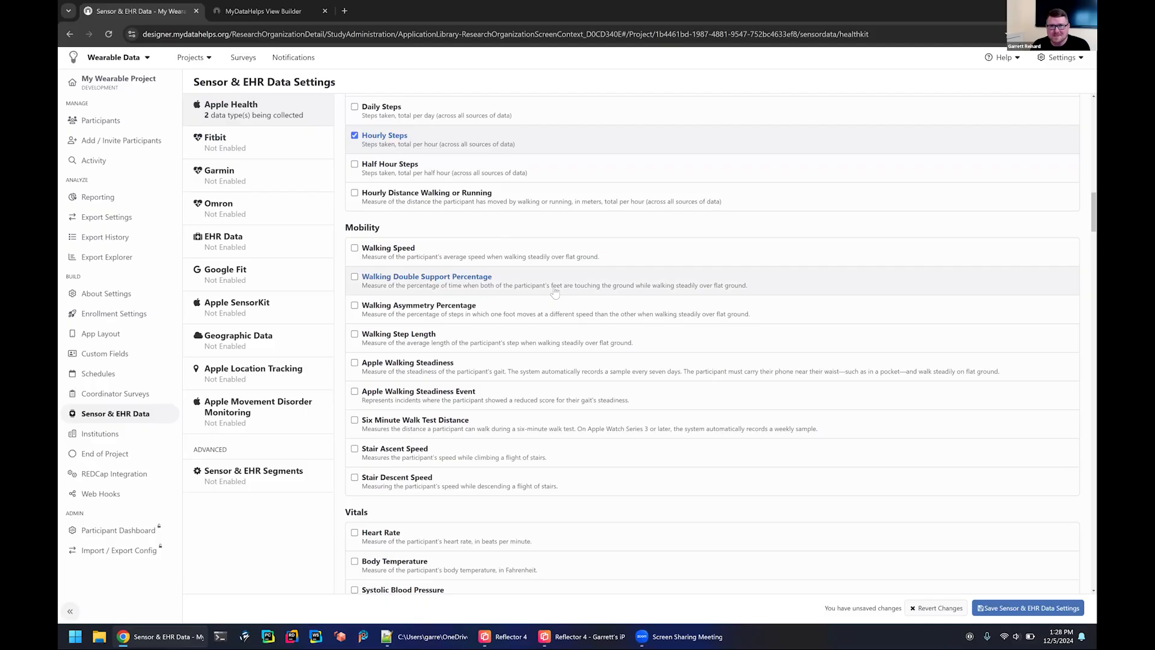
Enable Fitbit data collection and save the Sensor & EHR Data settings.
left_click(237, 145)
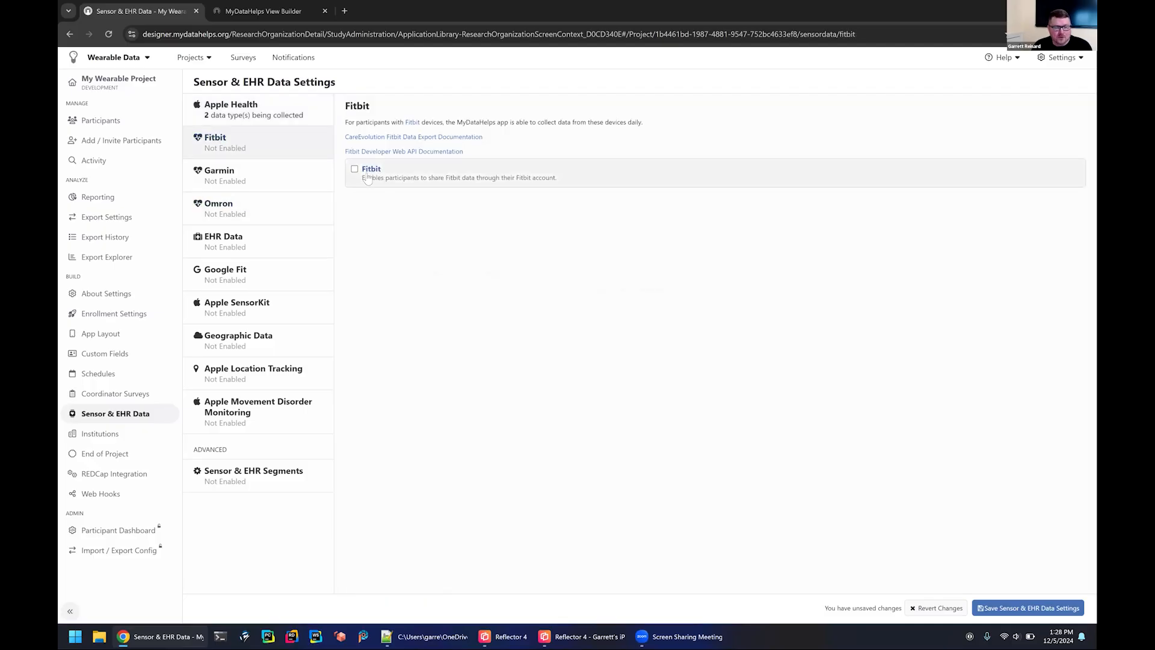
left_click(355, 169)
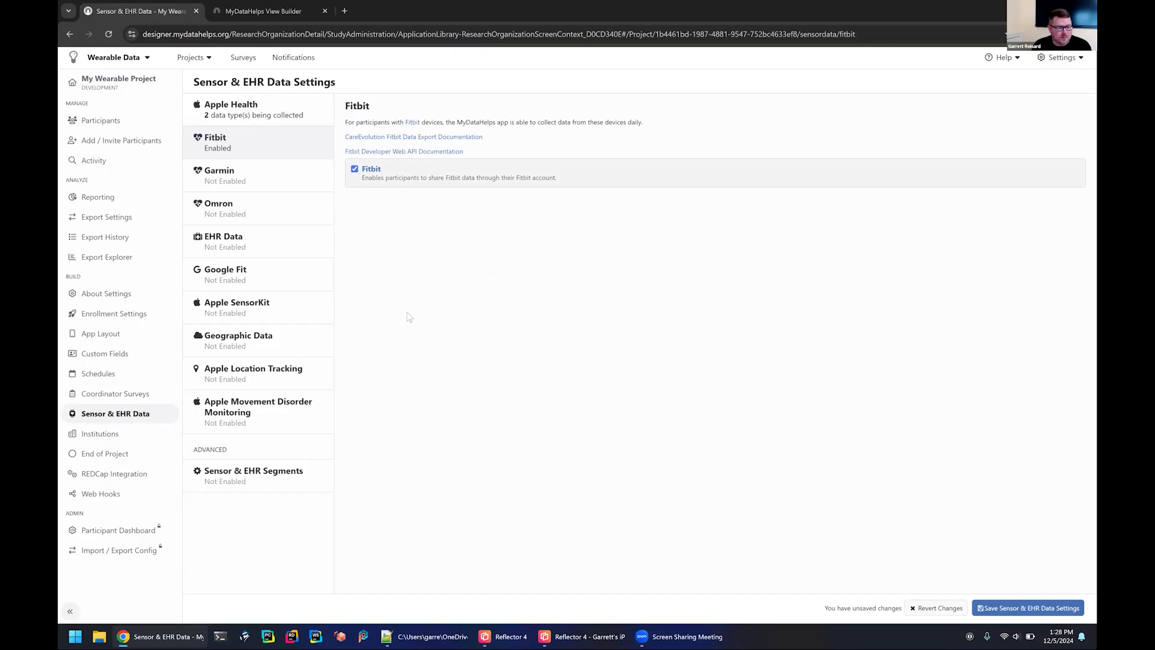
left_click(258, 109)
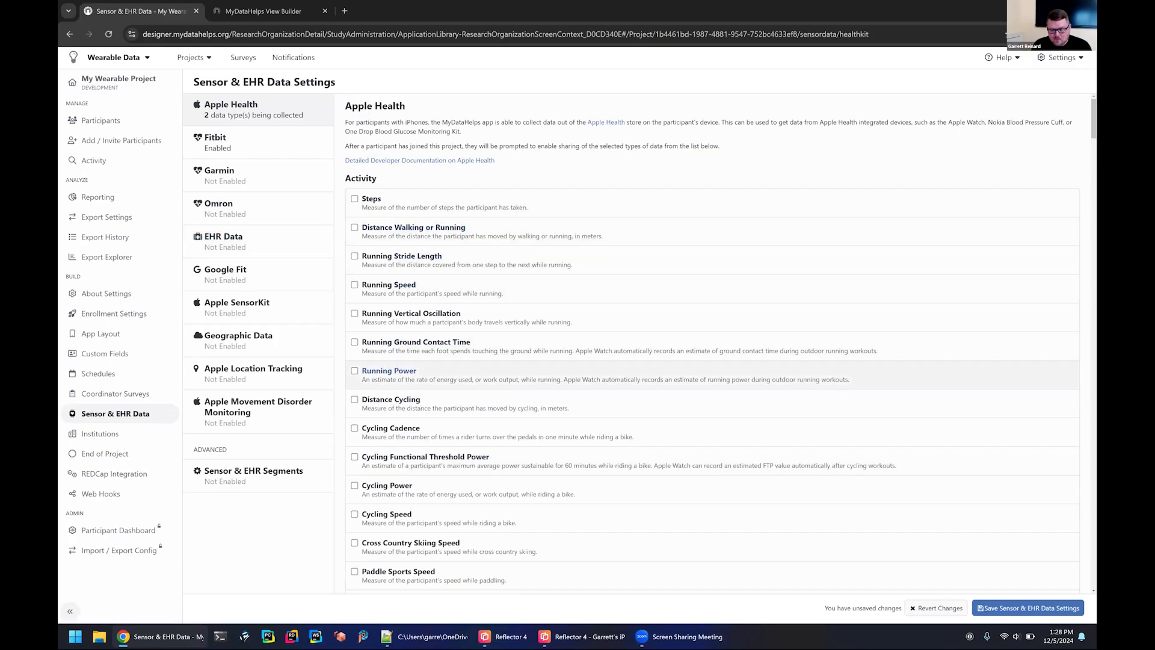
left_click(1024, 609)
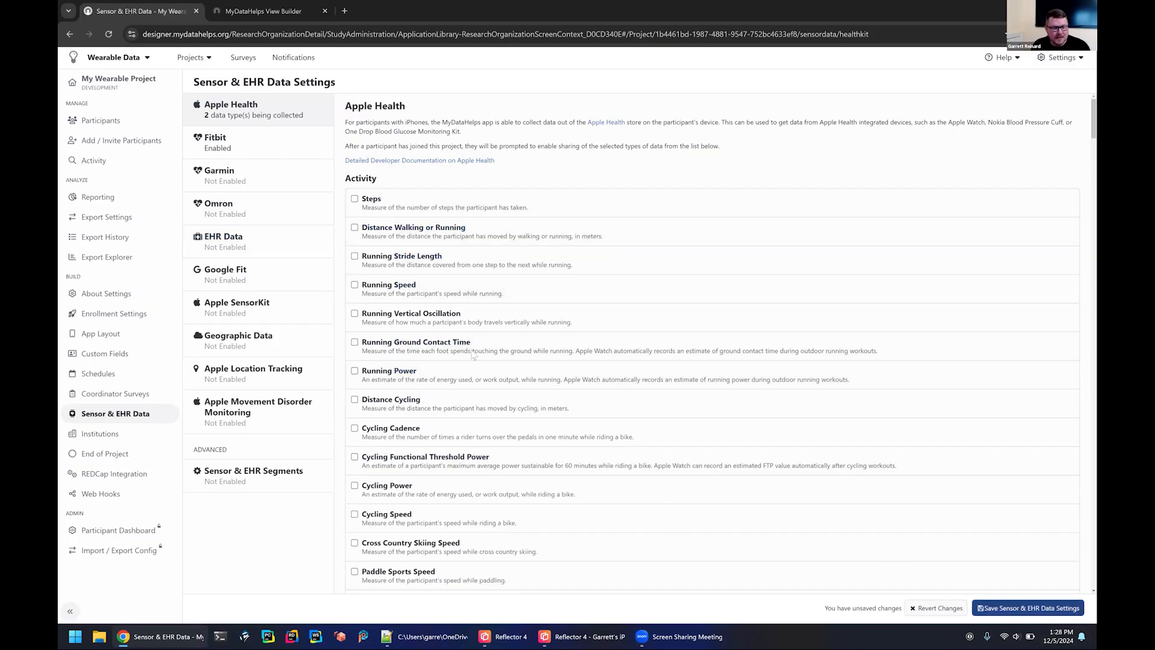
key("Return")
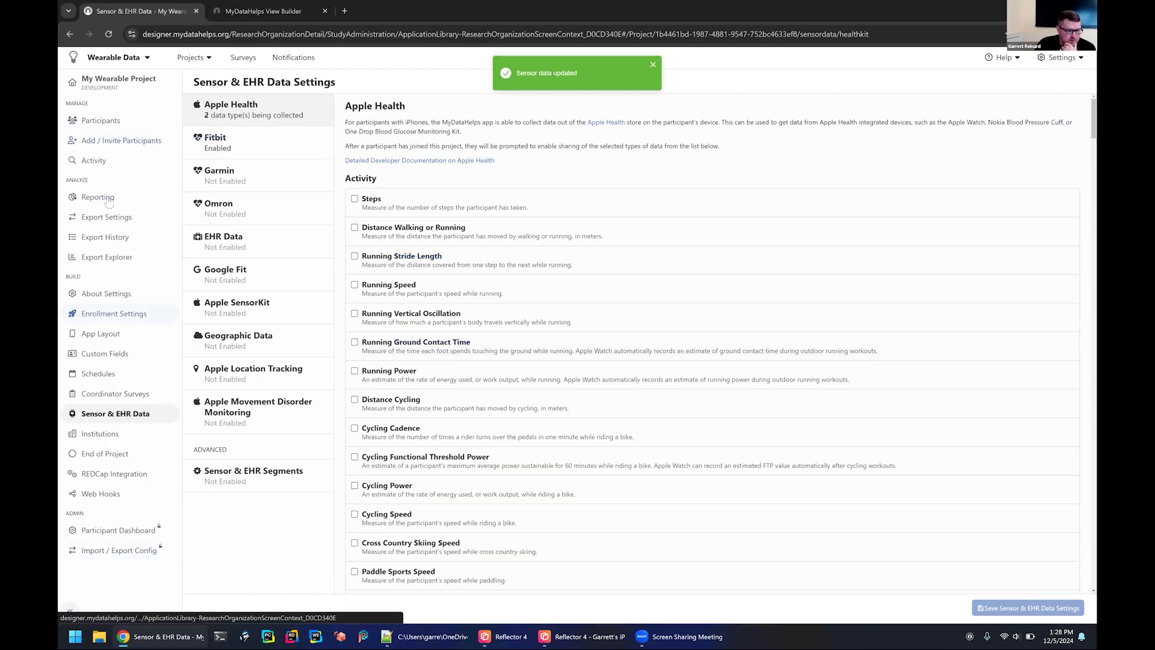
View the project's App Layout, then switch to the View Builder and add a text component with the level-two heading "## My Data".
left_click(102, 335)
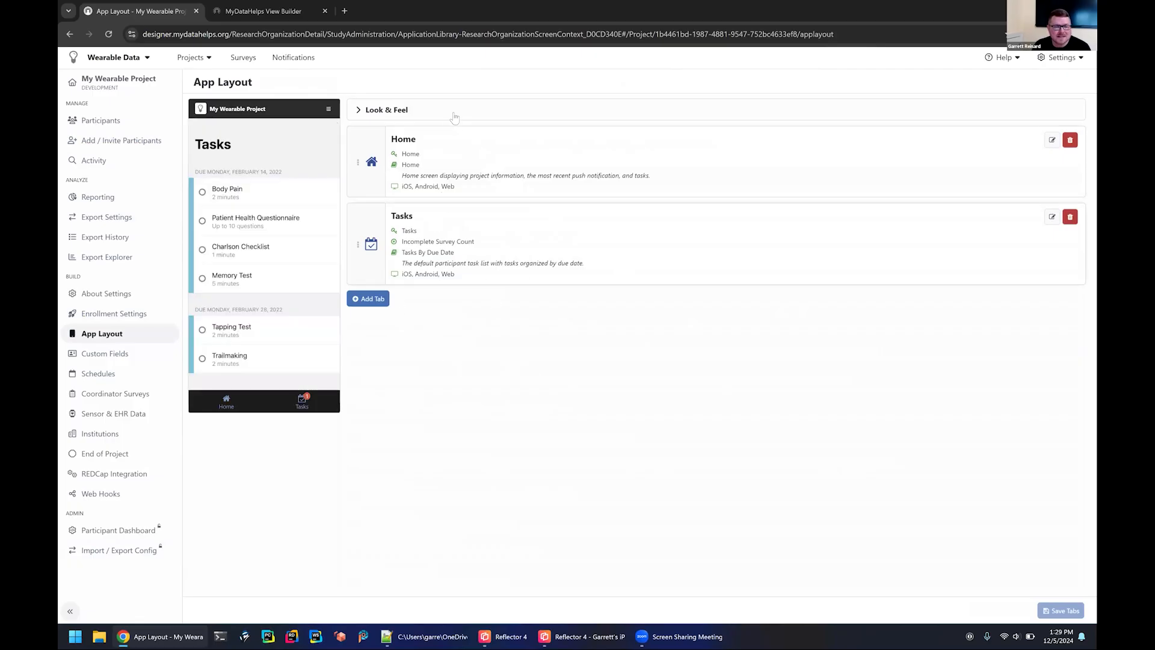
left_click(272, 11)
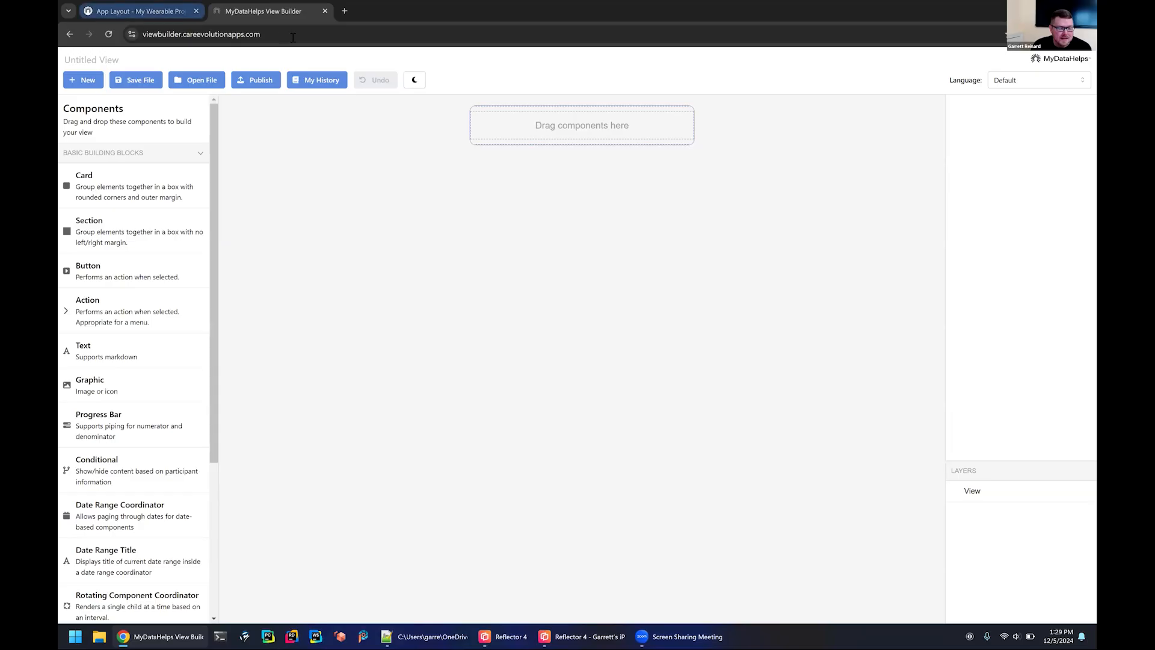
left_click_drag(119, 366, 551, 138)
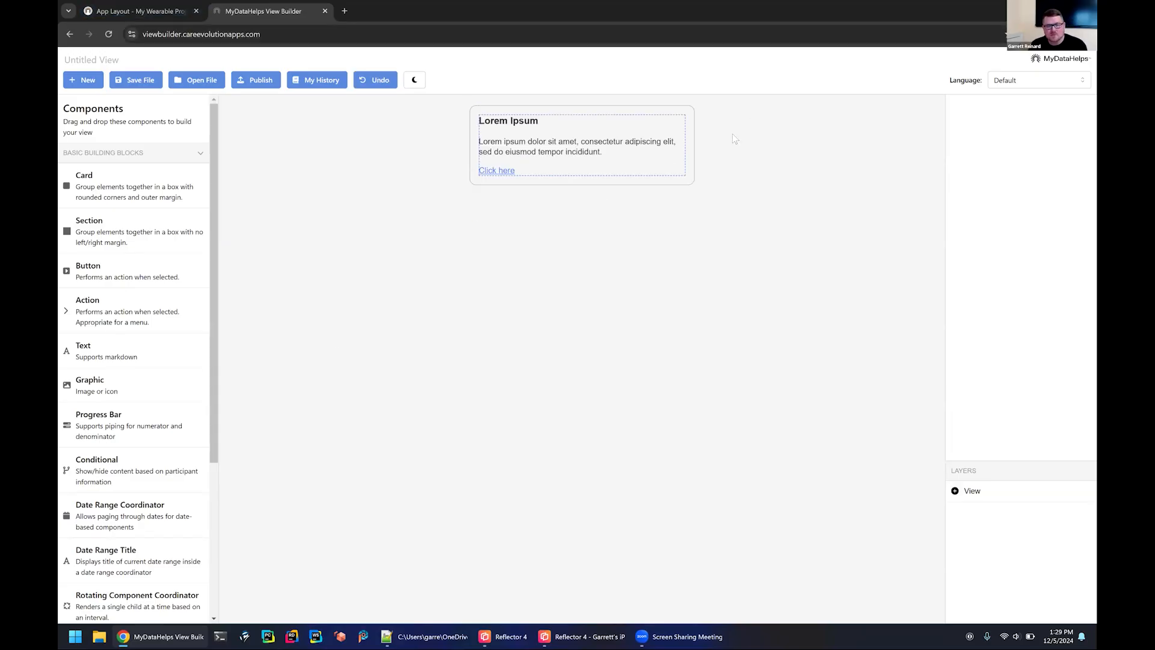
left_click(600, 151)
left_click_drag(1053, 245, 977, 163)
key("BackSpace")
type("My Data")
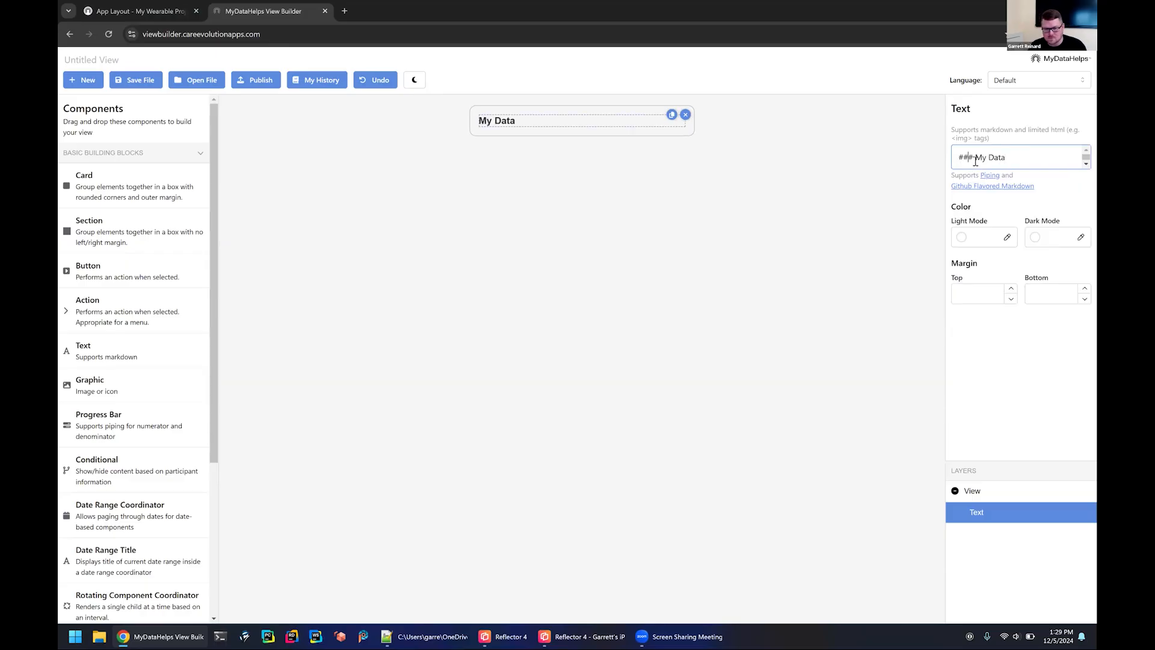
left_click(974, 160)
key("BackSpace")
Add two cards below the My Data heading and place a Daily Data Chart in the first card.
left_click_drag(96, 181, 547, 140)
left_click_drag(580, 207, 577, 195)
scroll(115, 325, "down", 4)
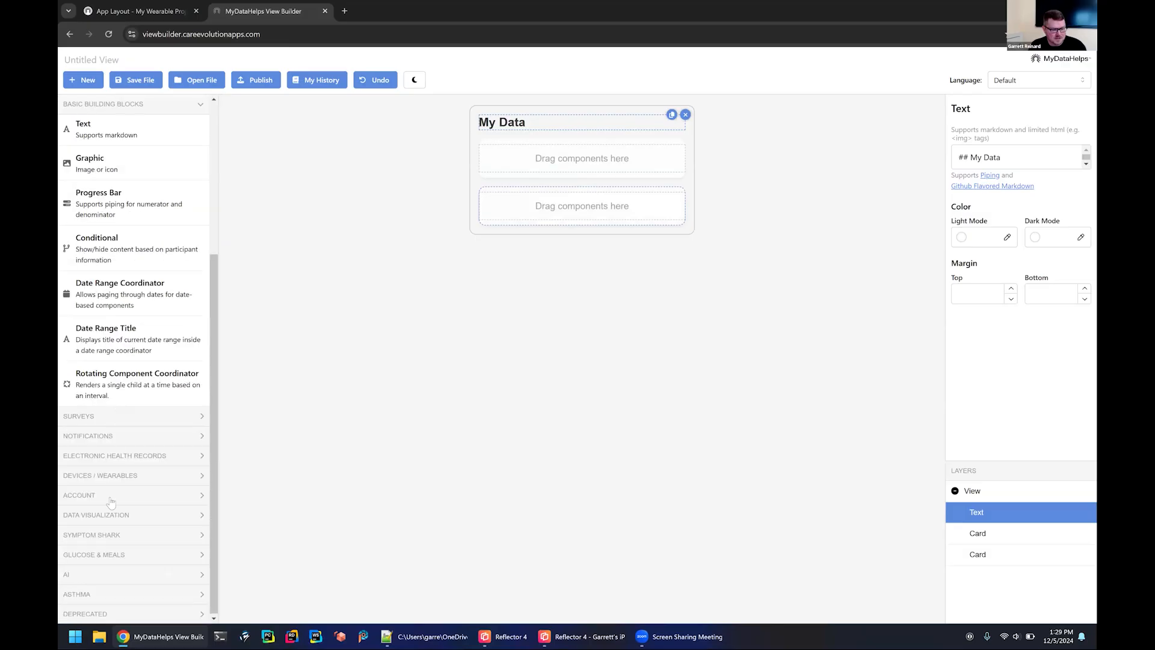
left_click(104, 515)
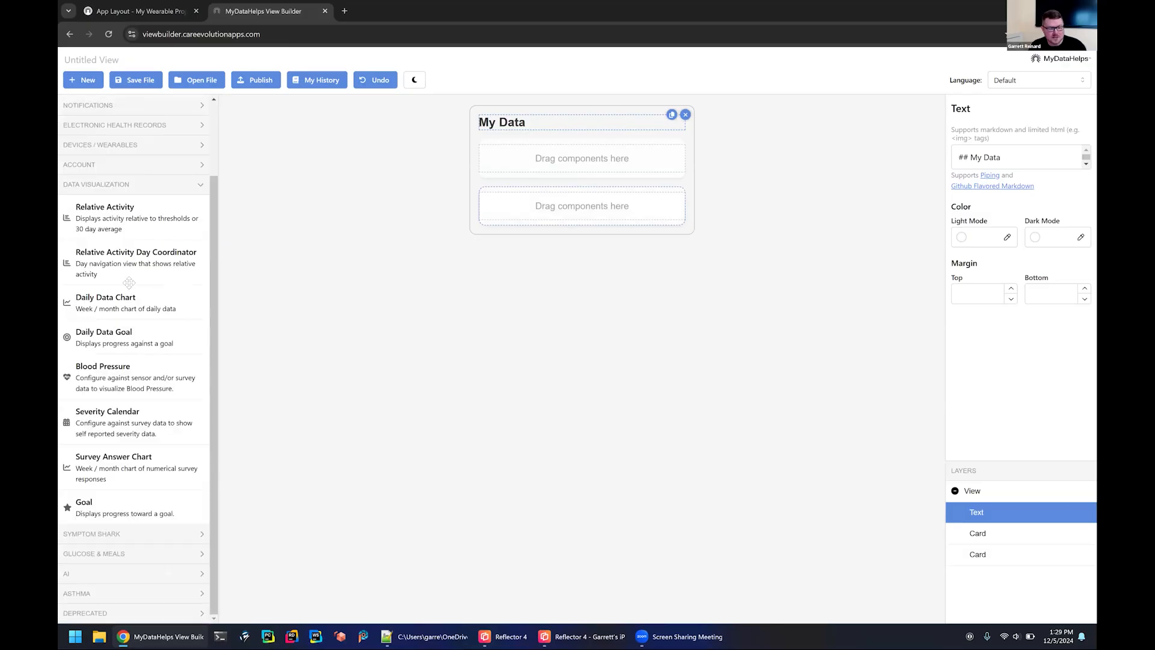
left_click_drag(90, 304, 574, 168)
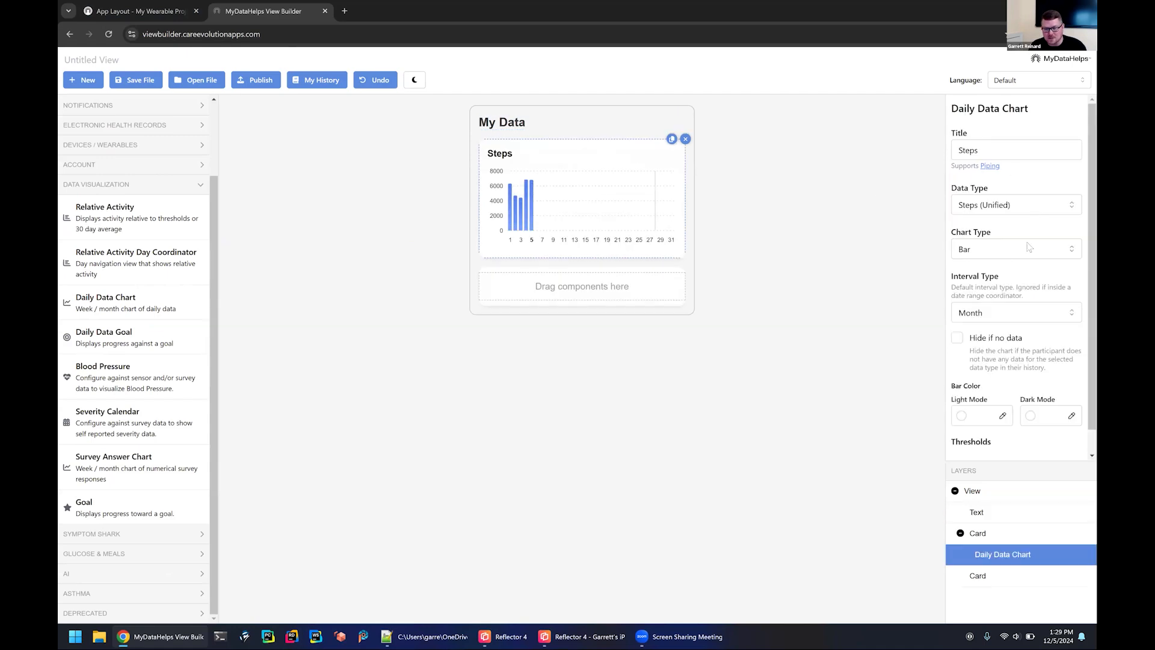
Set the Steps chart's interval type to Week and its week start to 6DaysAgo.
left_click(1037, 216)
left_click(1008, 276)
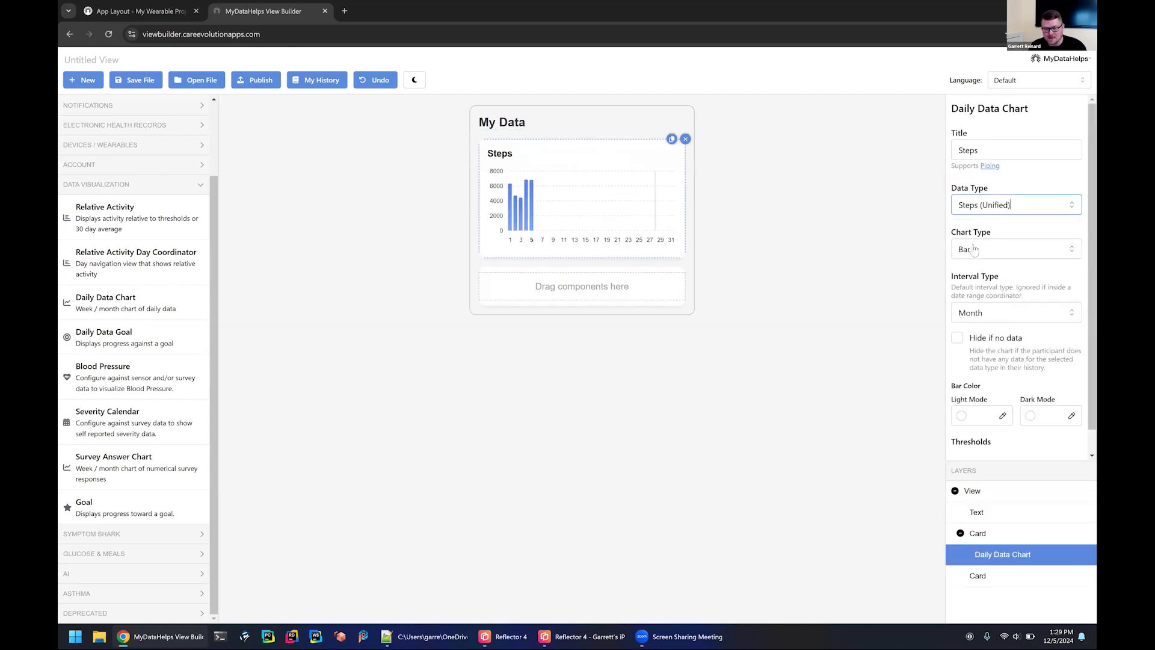
left_click(993, 319)
left_click(981, 340)
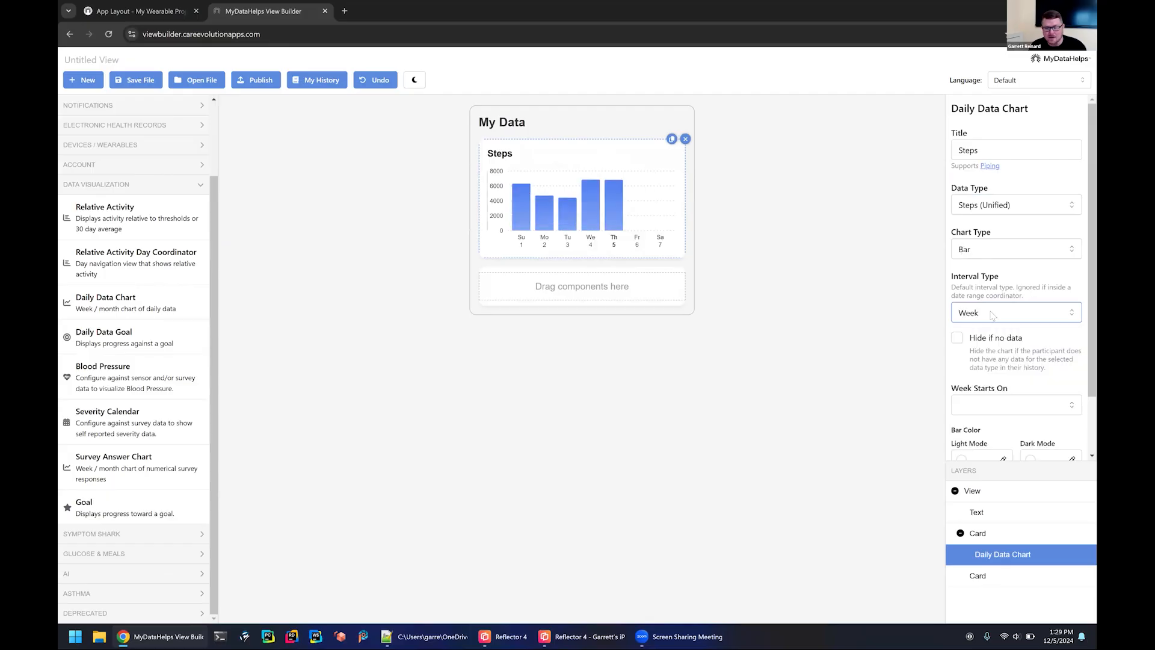
scroll(981, 289, "down", 1)
left_click(984, 336)
scroll(999, 448, "down", 2)
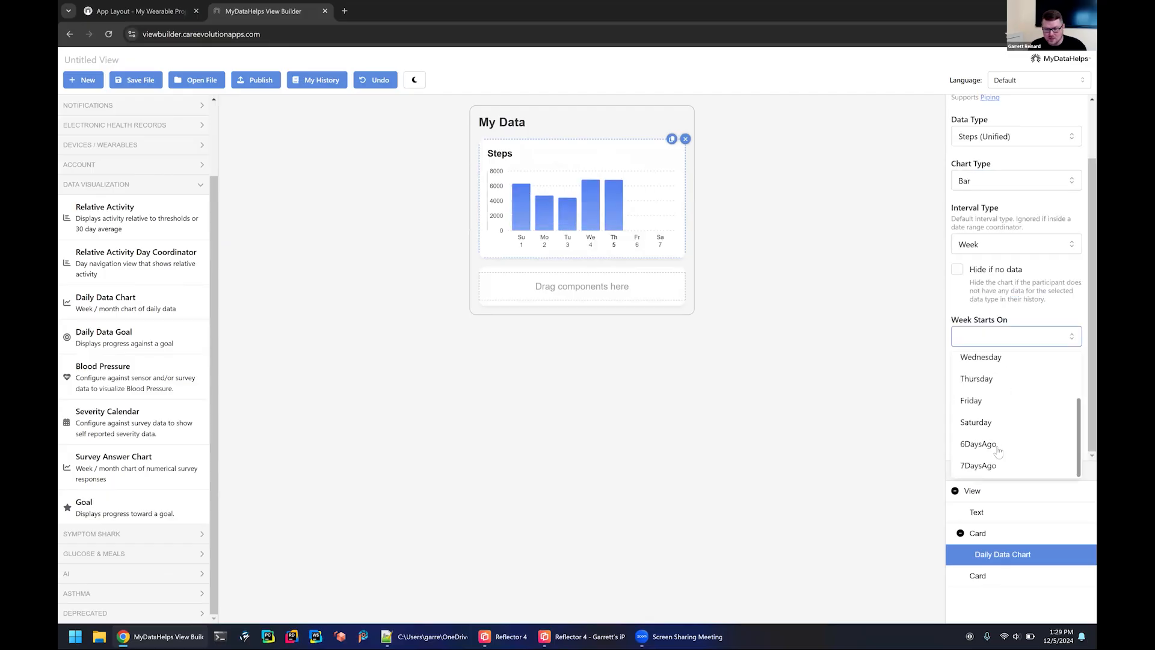
left_click(996, 448)
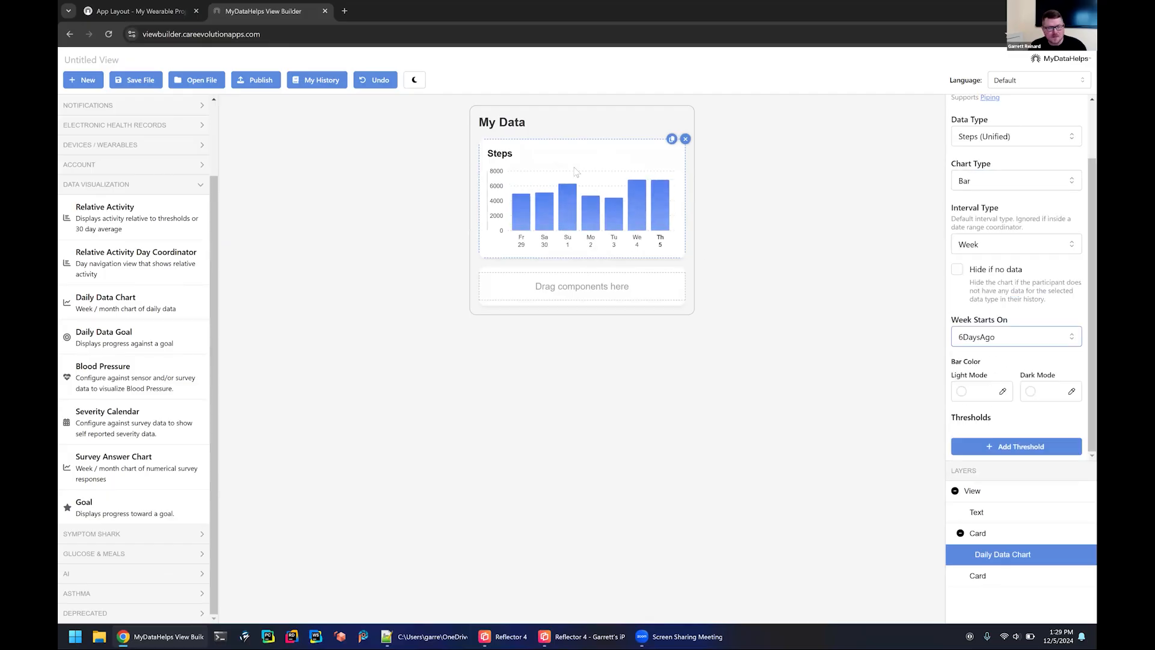
Add a Daily Data Chart to the second card, titled "Resting Heart Rate", with data type Resting Heart Rate (Unified).
left_click_drag(133, 297, 536, 301)
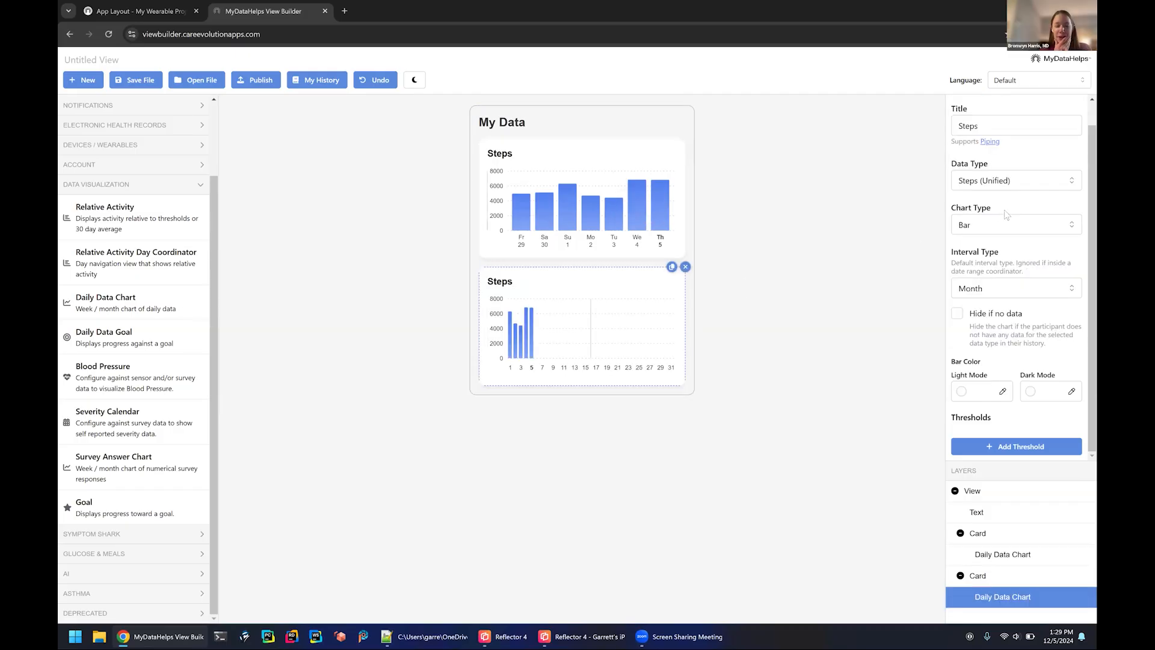
scroll(994, 166, "up", 1)
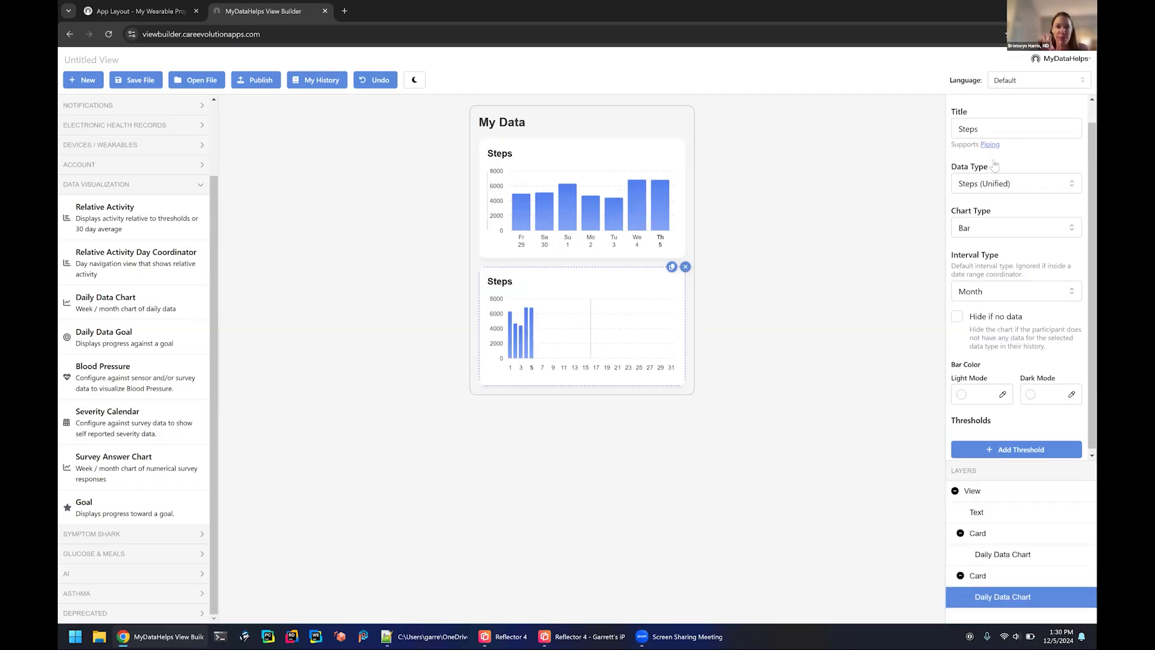
left_click_drag(993, 151, 919, 150)
type("Re")
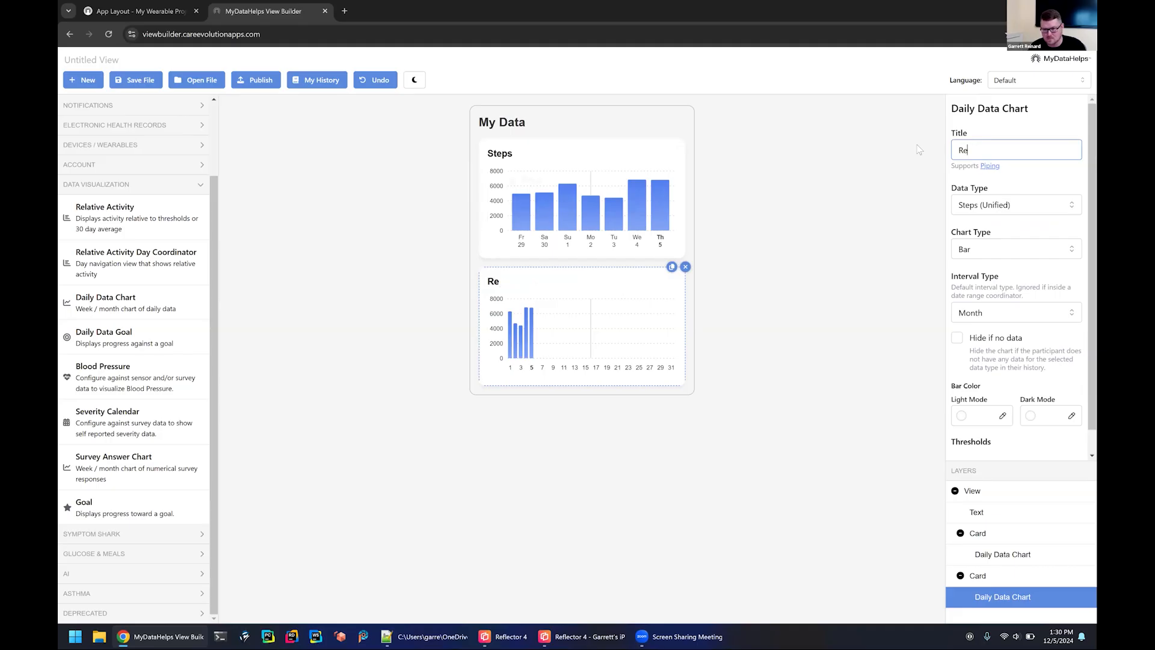
type("sting Heart Rate")
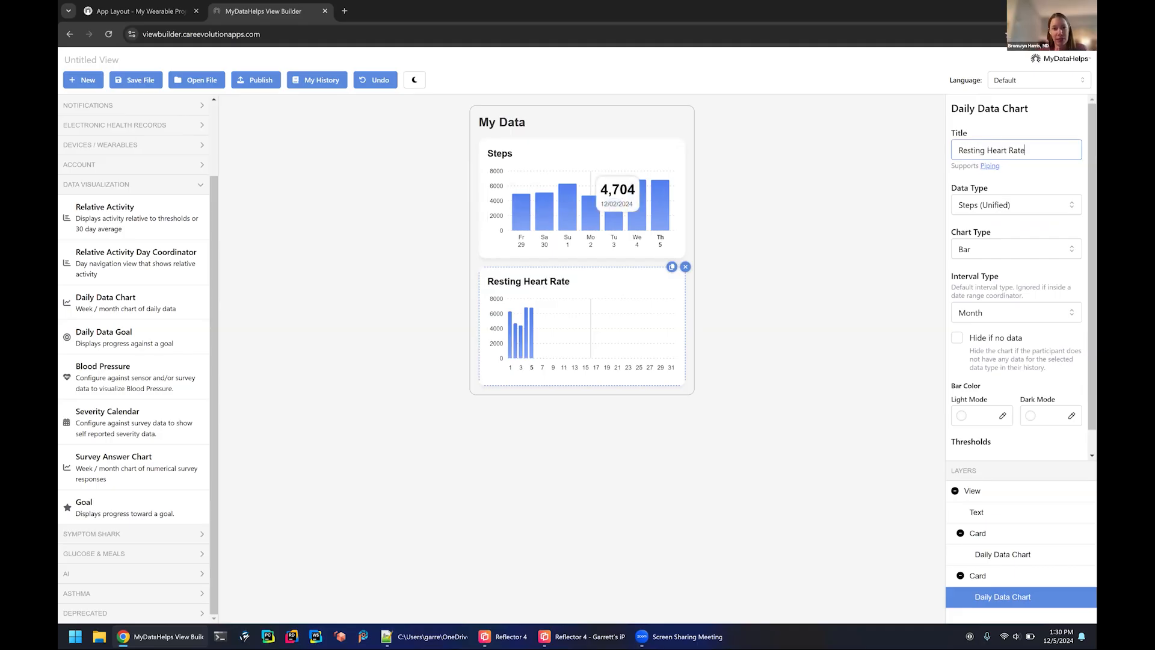
left_click(988, 204)
left_click(984, 254)
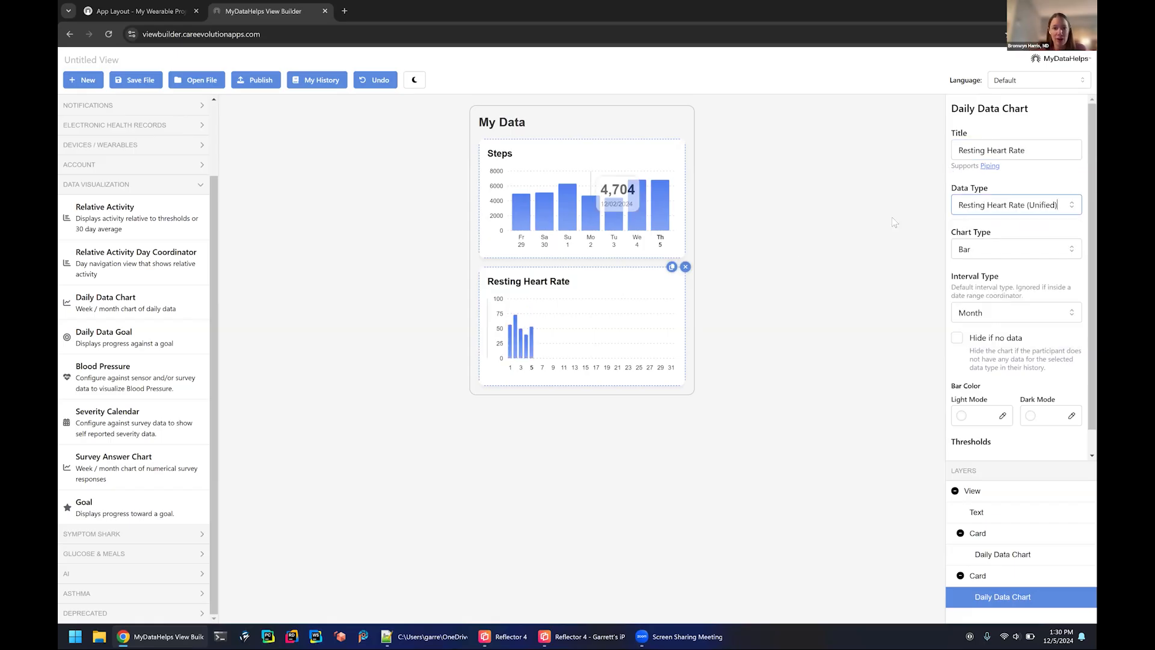
Try the Area and Line chart types on the Resting Heart Rate chart and return it to Bar.
left_click(990, 253)
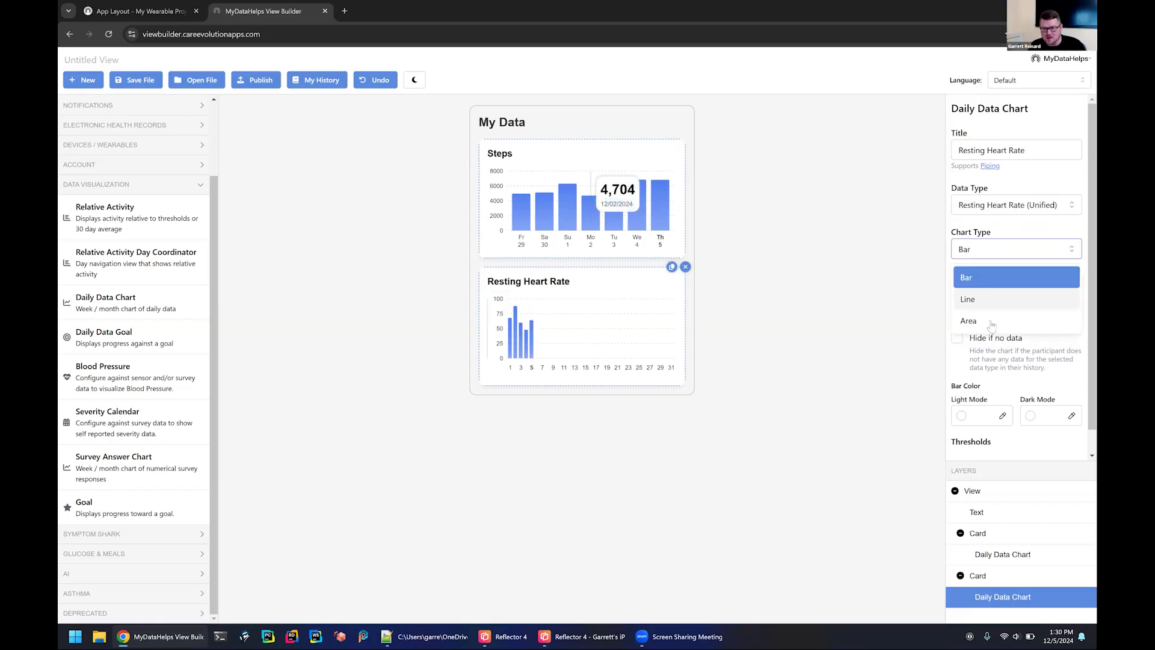
left_click(990, 321)
left_click(992, 256)
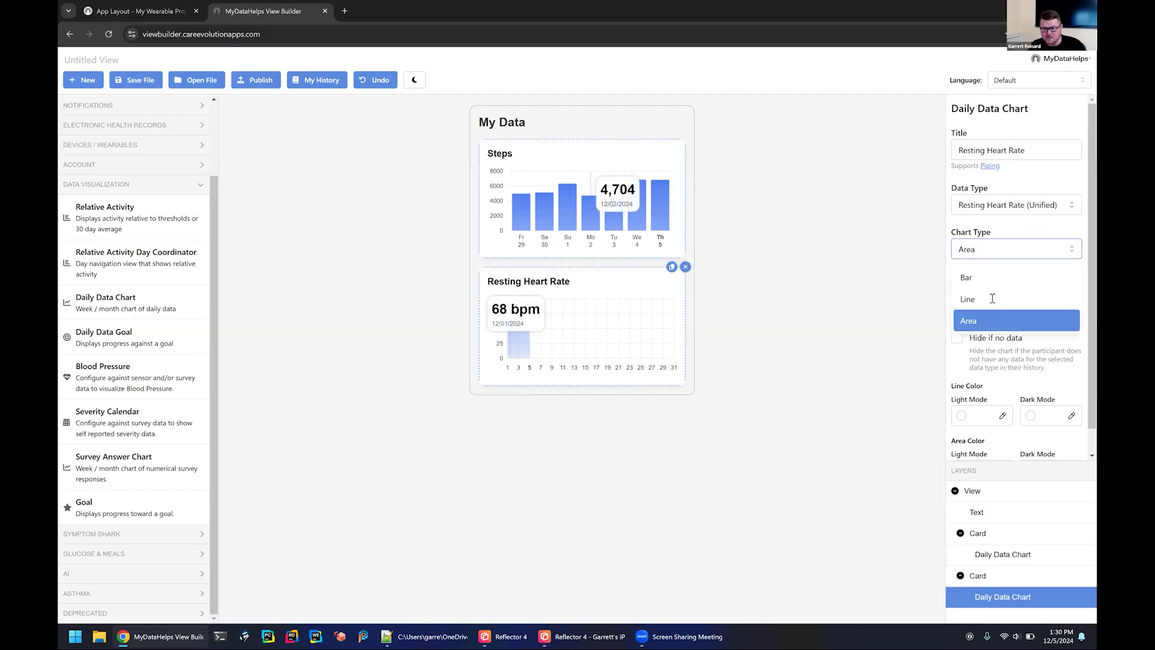
left_click(990, 295)
left_click(989, 259)
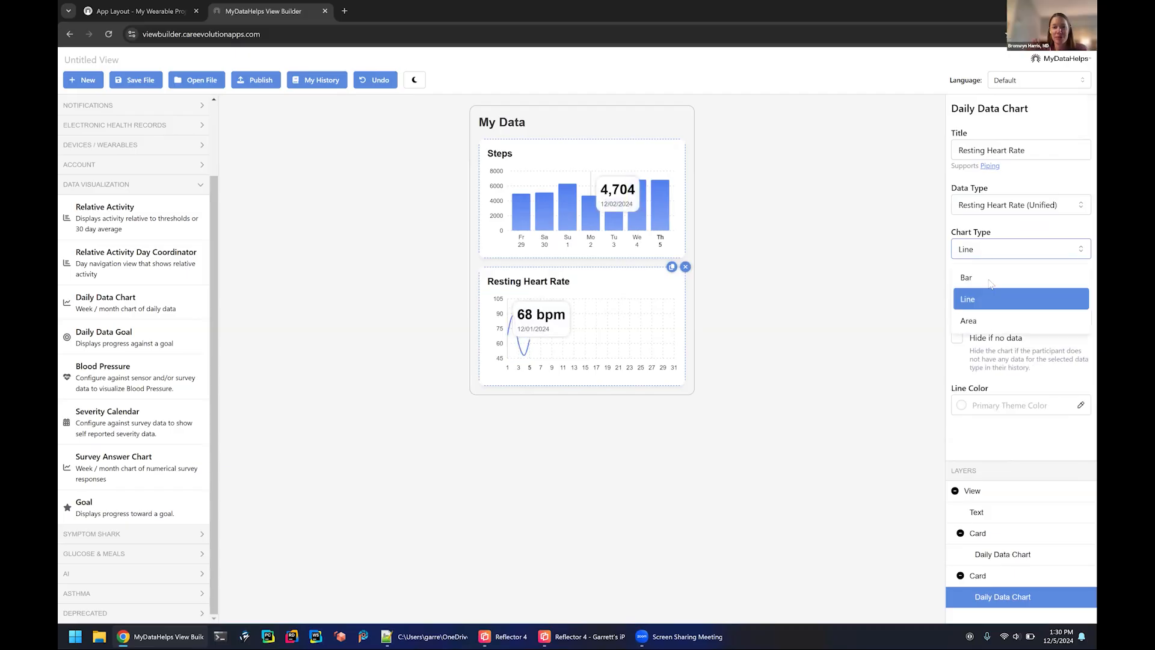
left_click(989, 275)
Set the Resting Heart Rate chart's interval type to Week and its week start to 6DaysAgo.
left_click(998, 322)
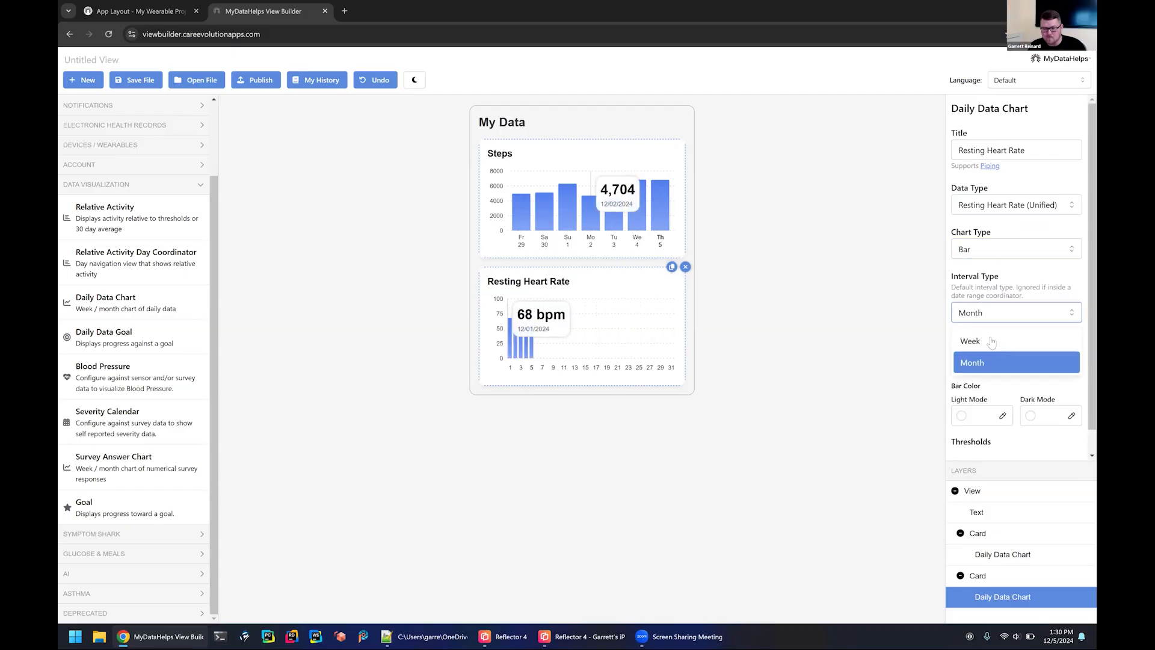
left_click(991, 338)
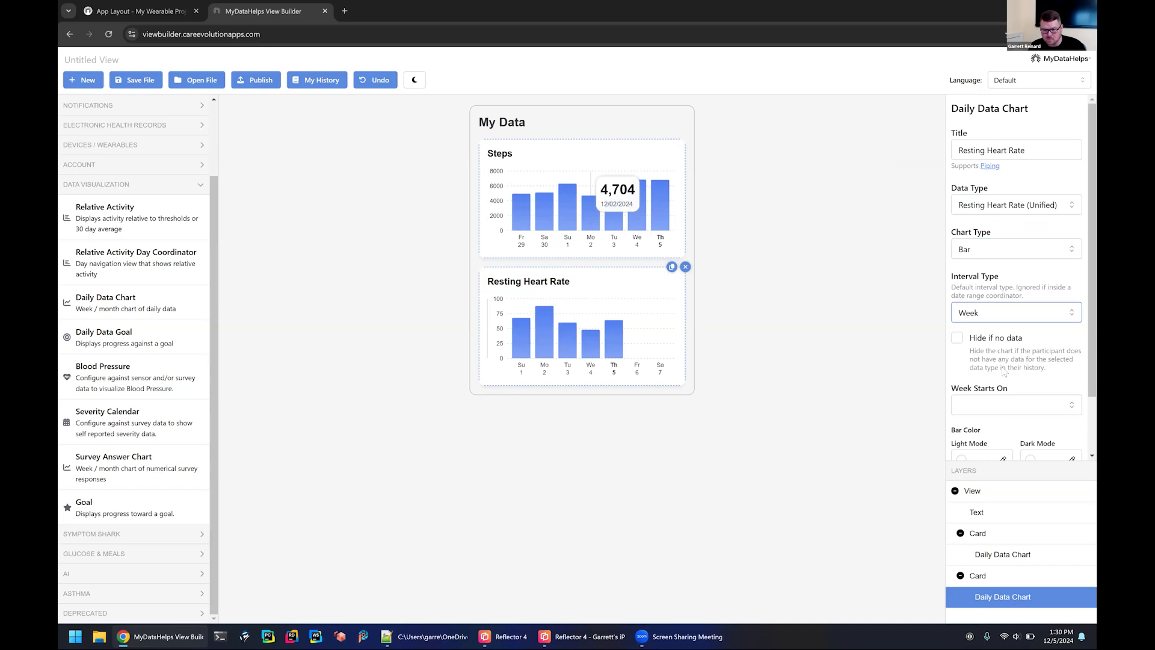
scroll(1004, 373, "down", 1)
left_click(981, 336)
scroll(989, 383, "down", 2)
left_click(978, 441)
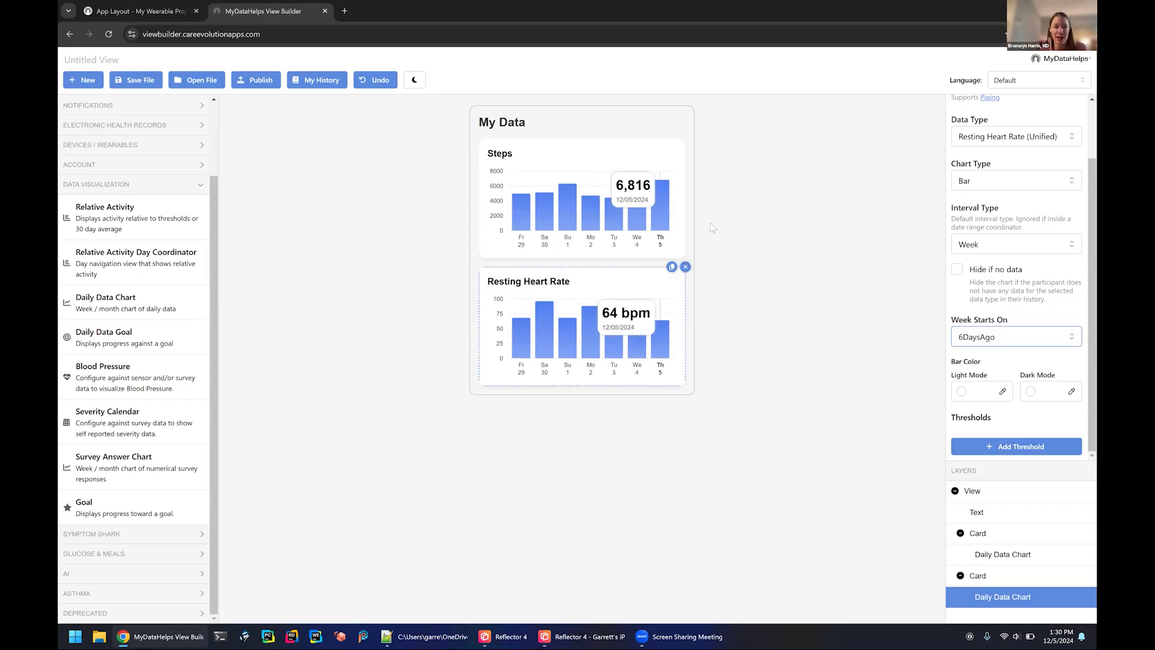
Name the untitled view "My Data View".
left_click(143, 60)
type("My Data View")
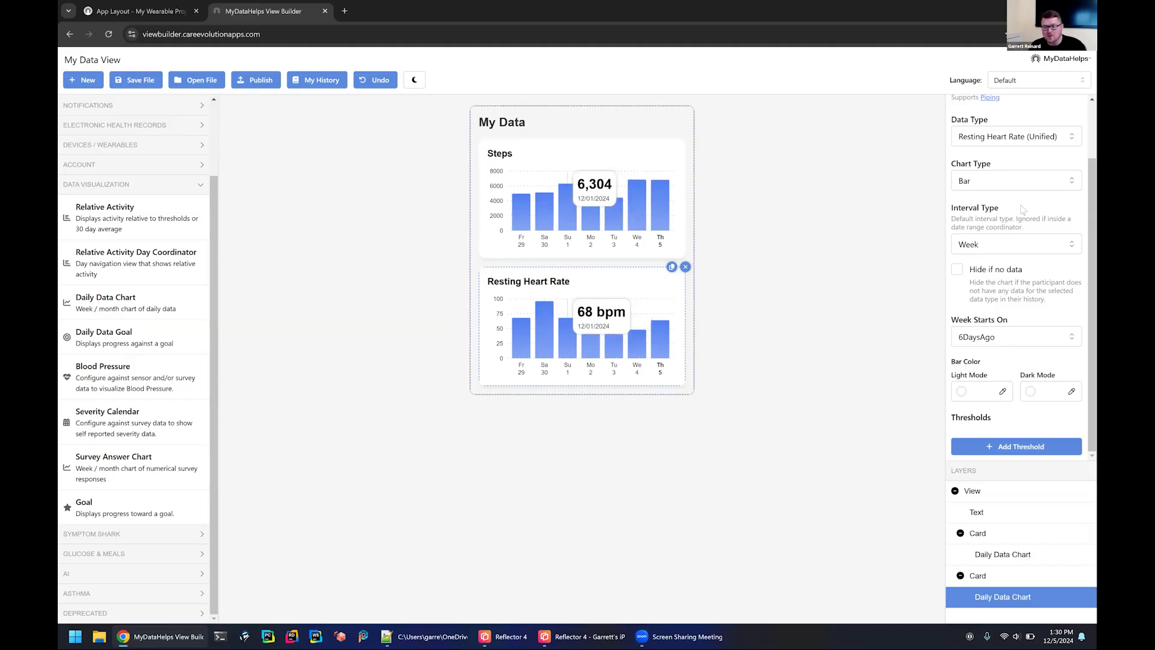
Review the data types available for the Resting Heart Rate chart without changing the selection.
scroll(1023, 204, "up", 1)
left_click(1057, 204)
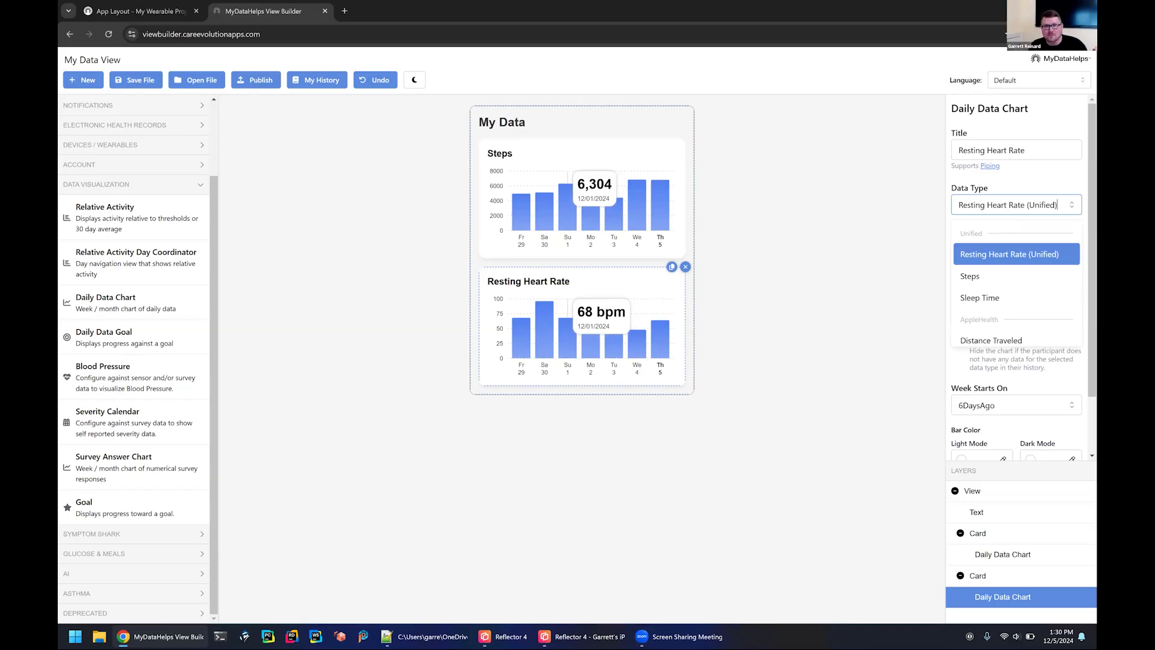
left_click(825, 181)
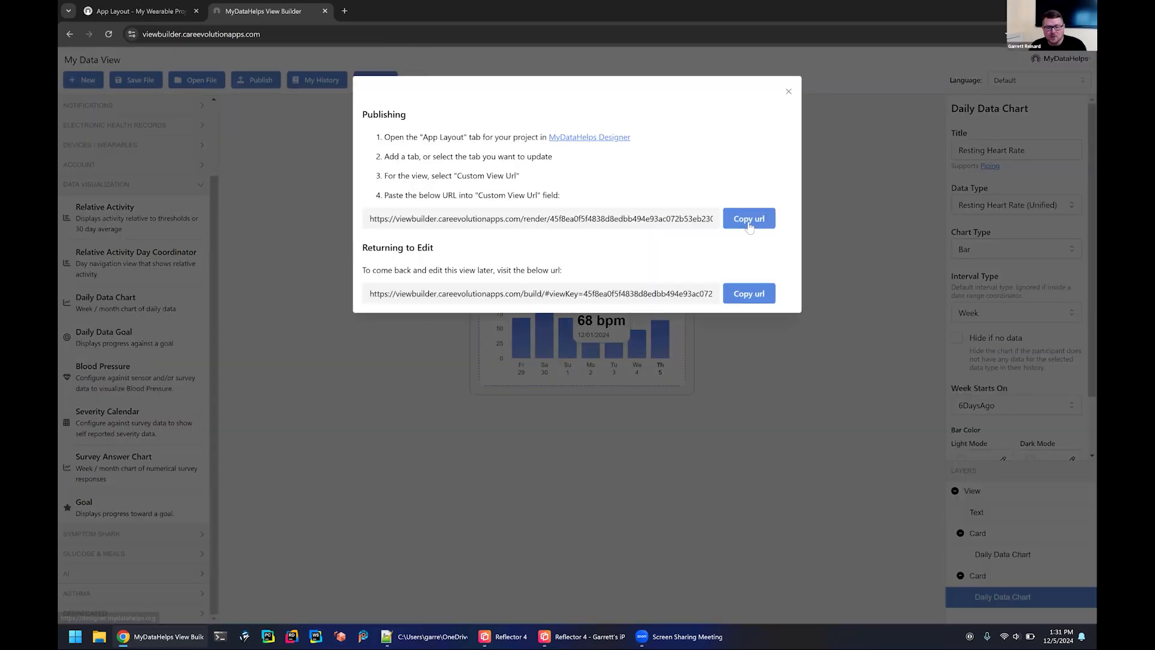
Publish the view and copy the URL meant for the project's Custom View Url field.
left_click(749, 222)
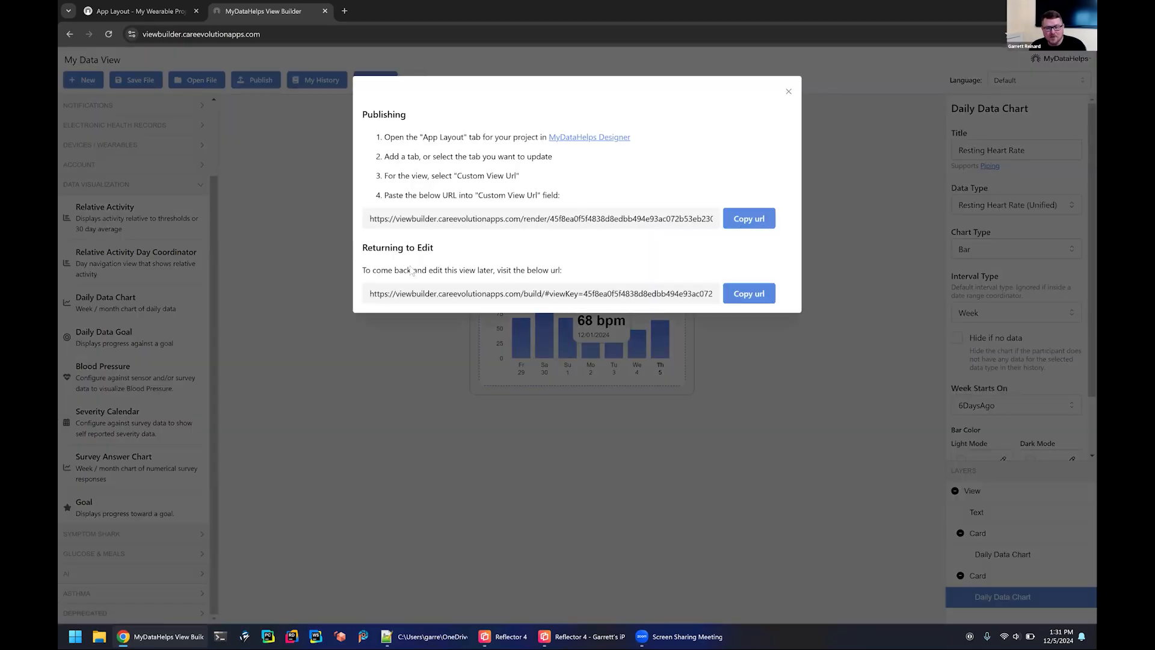
left_click(757, 222)
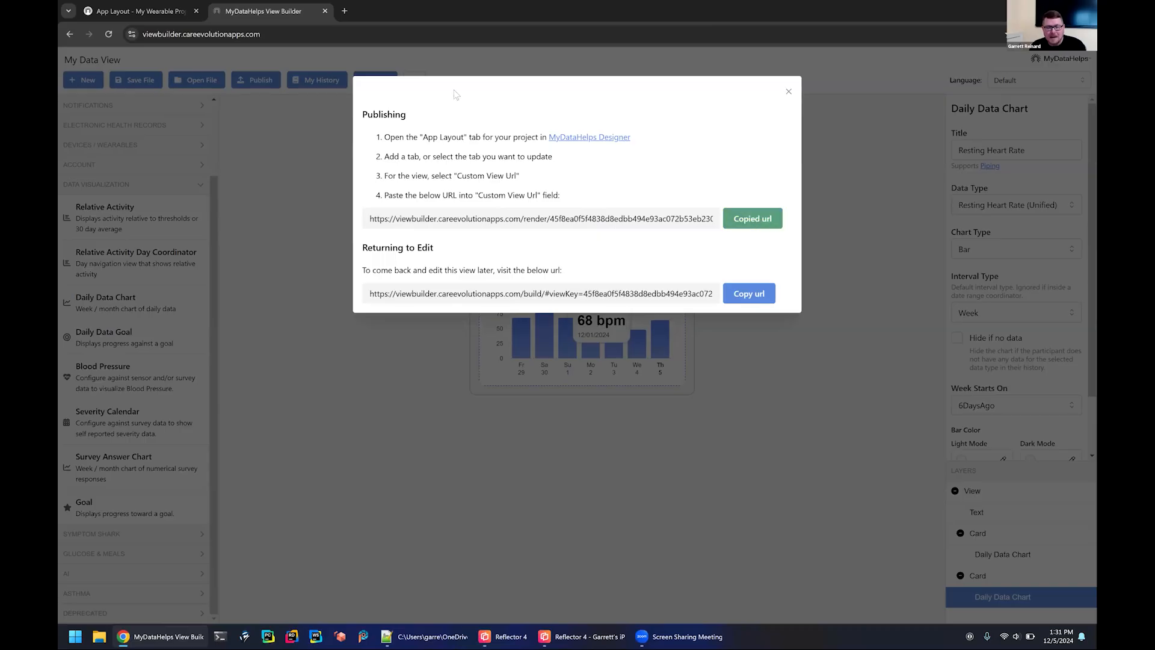
In the project's App Layout, add a tab titled "My Data" with the Dashboard image and the copied URL as its custom view.
left_click(142, 11)
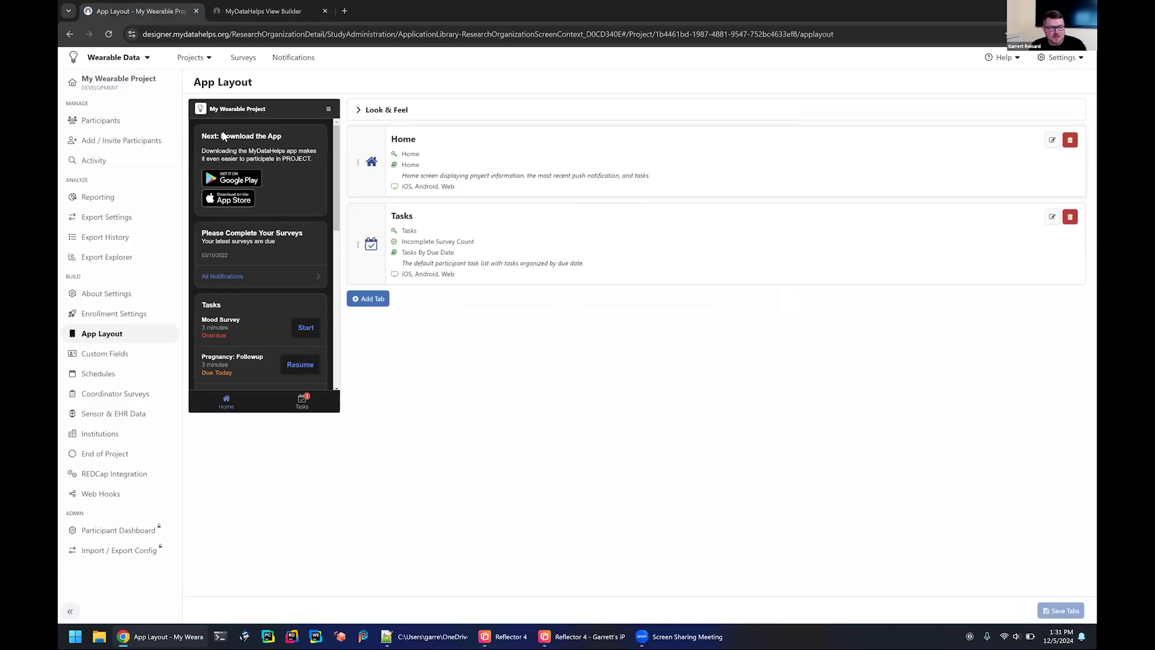
left_click(366, 300)
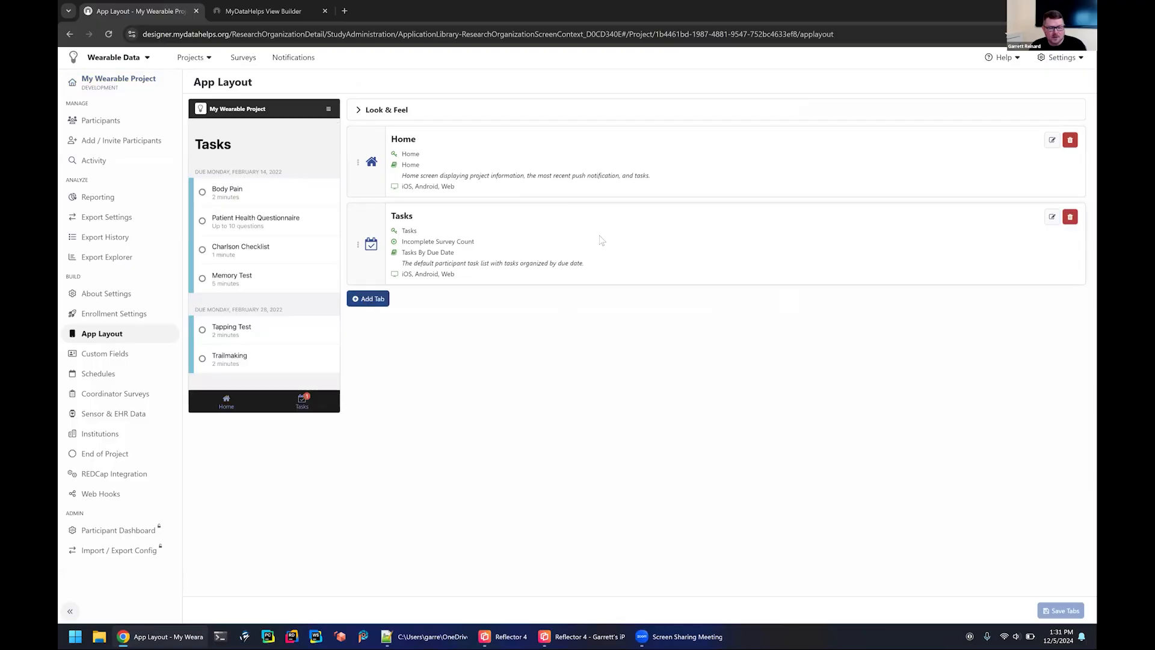
left_click(457, 99)
type("My Data")
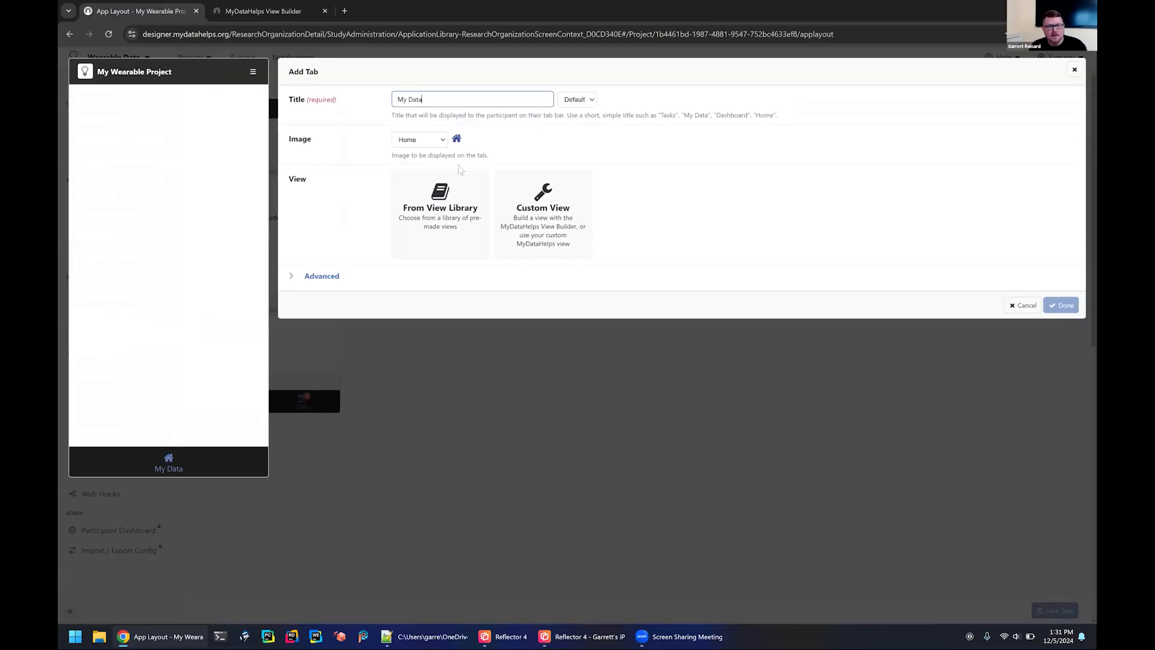
left_click(417, 141)
left_click(427, 228)
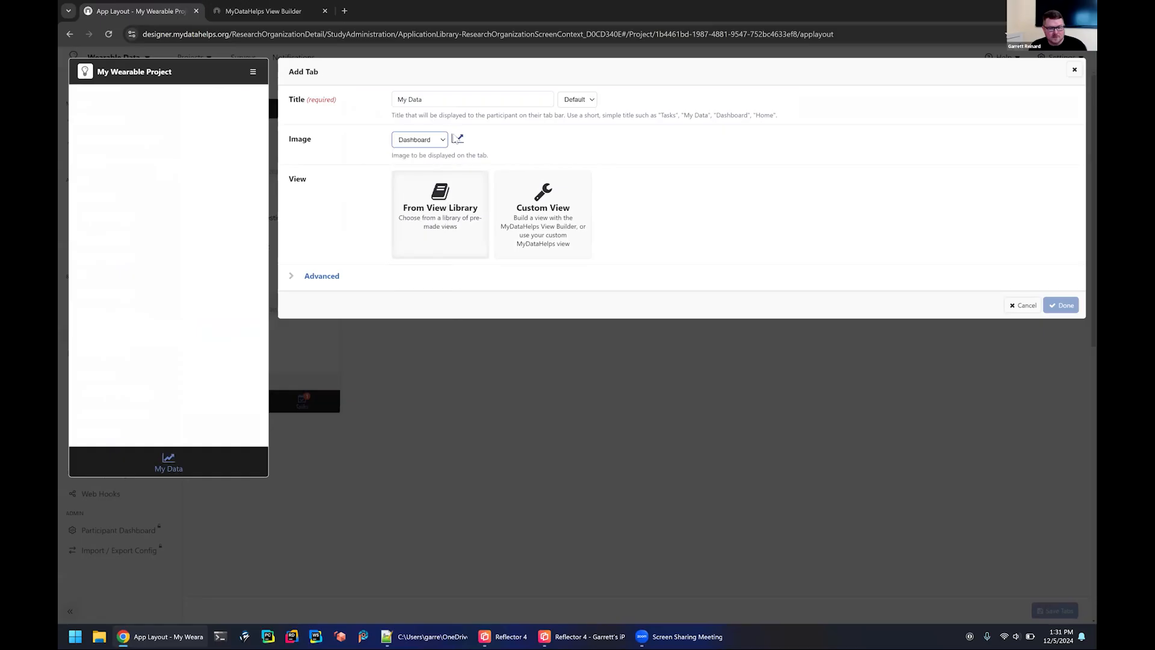
left_click(551, 224)
left_click(463, 299)
key("ctrl+v")
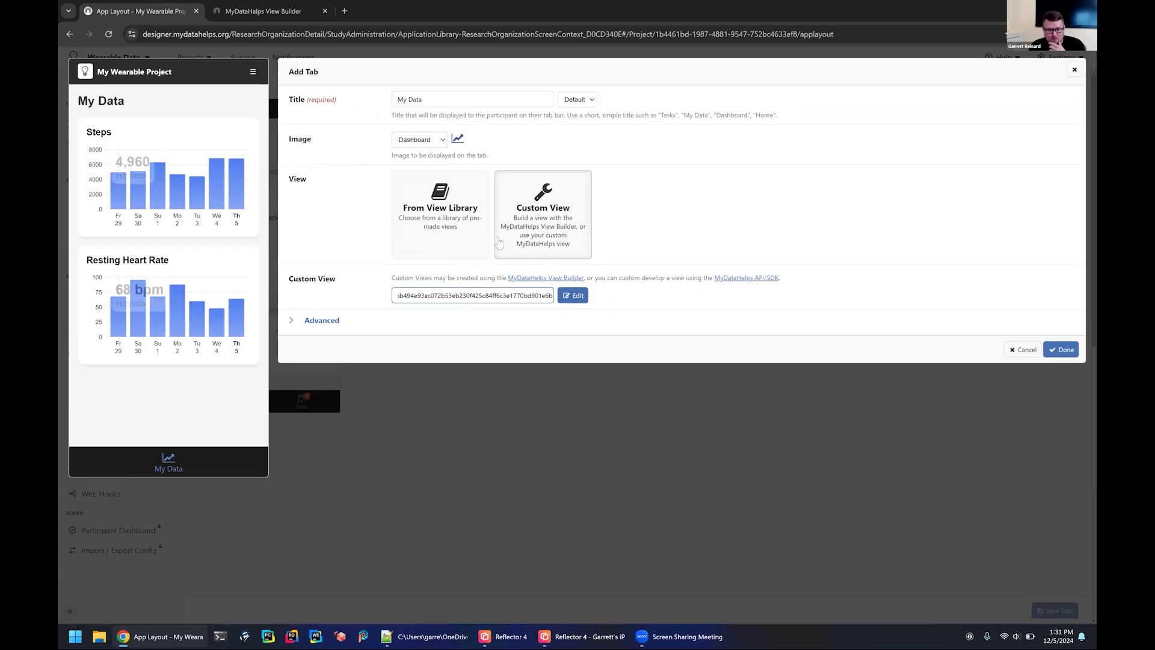
Set the new tab's unique key to "My Data" in its advanced settings and finish adding the tab.
left_click(311, 322)
double_click(429, 431)
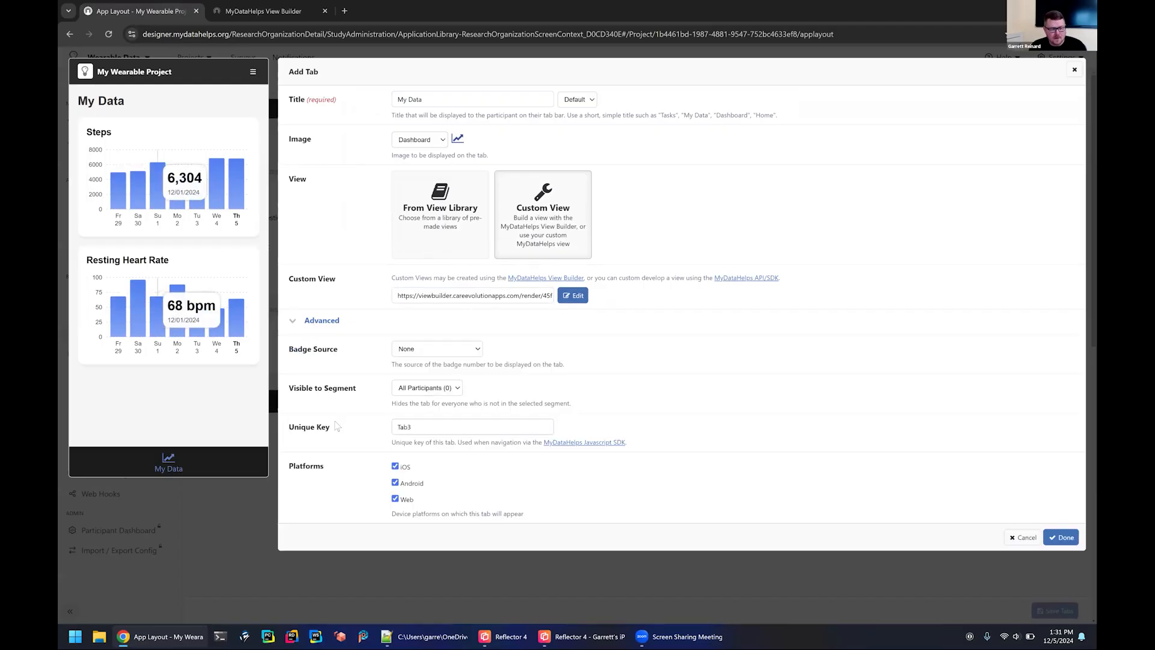
type("My Data")
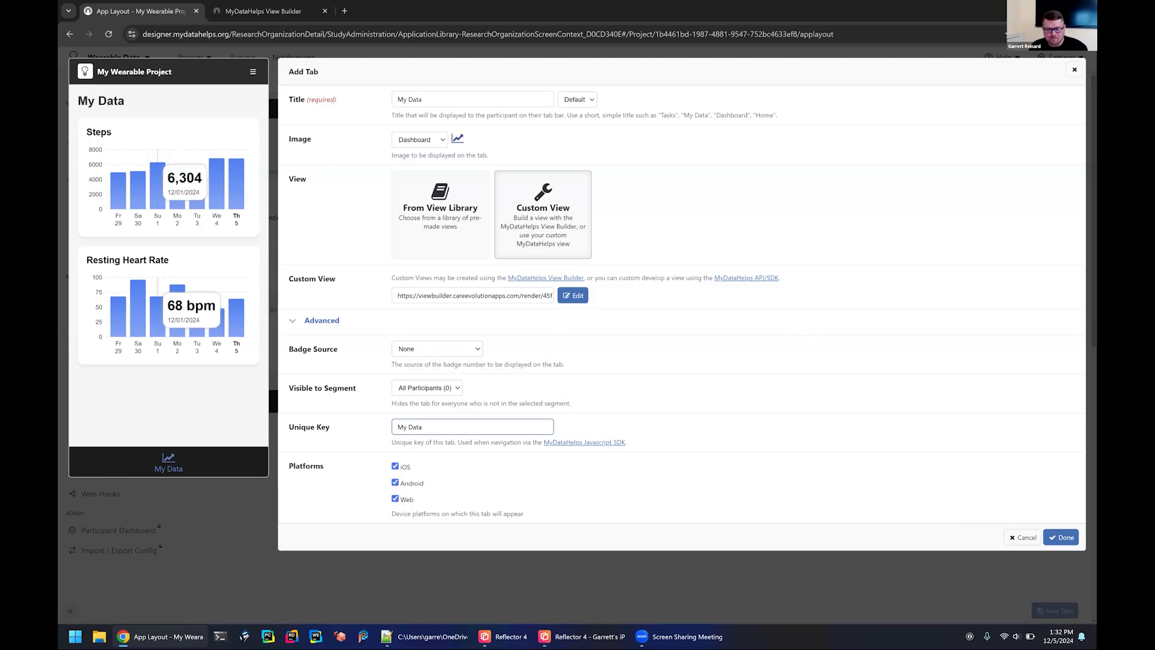
left_click(1060, 537)
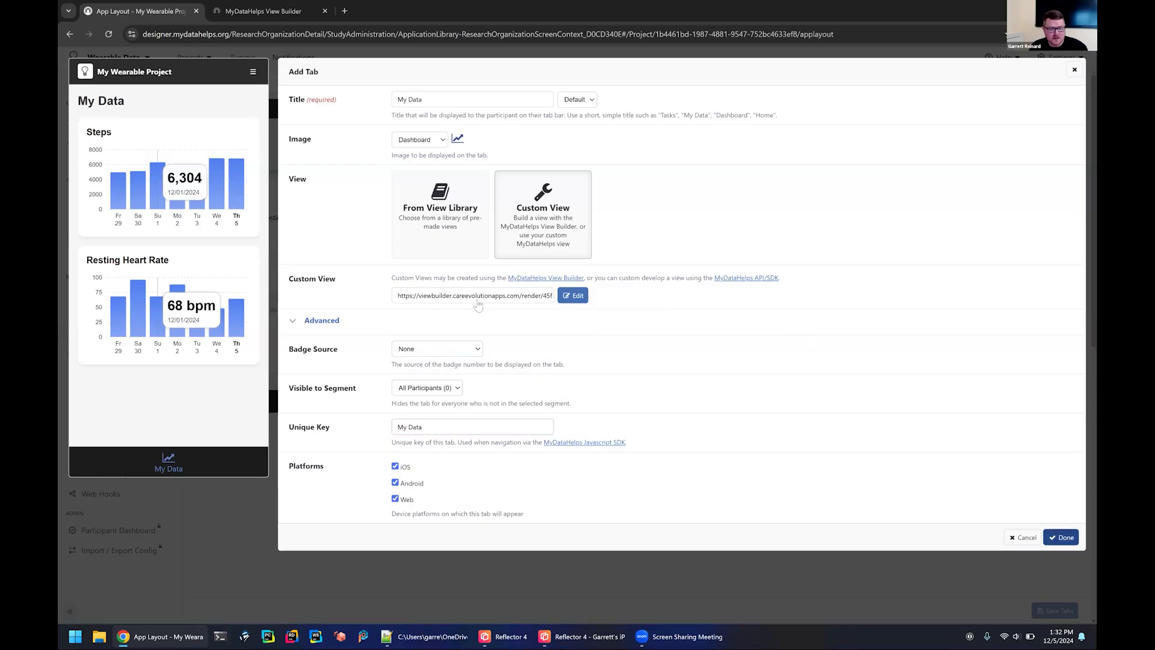
Place the My Data tab between Home and Tasks and save the tabs.
left_click_drag(356, 226, 497, 289)
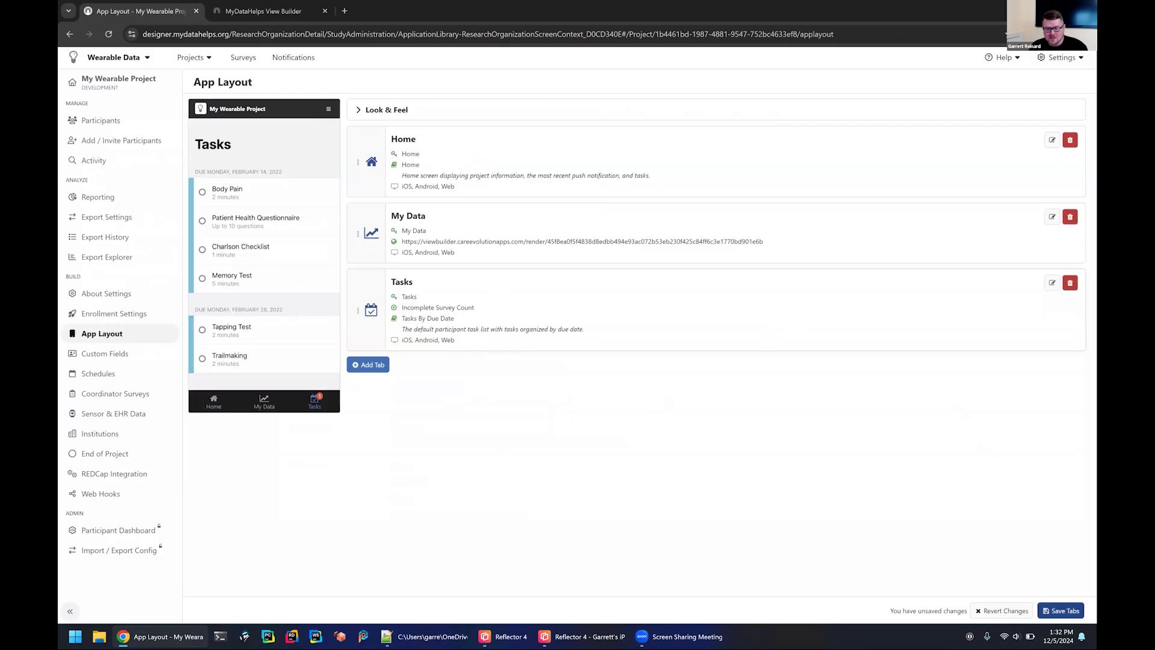
left_click(1061, 611)
left_click(624, 110)
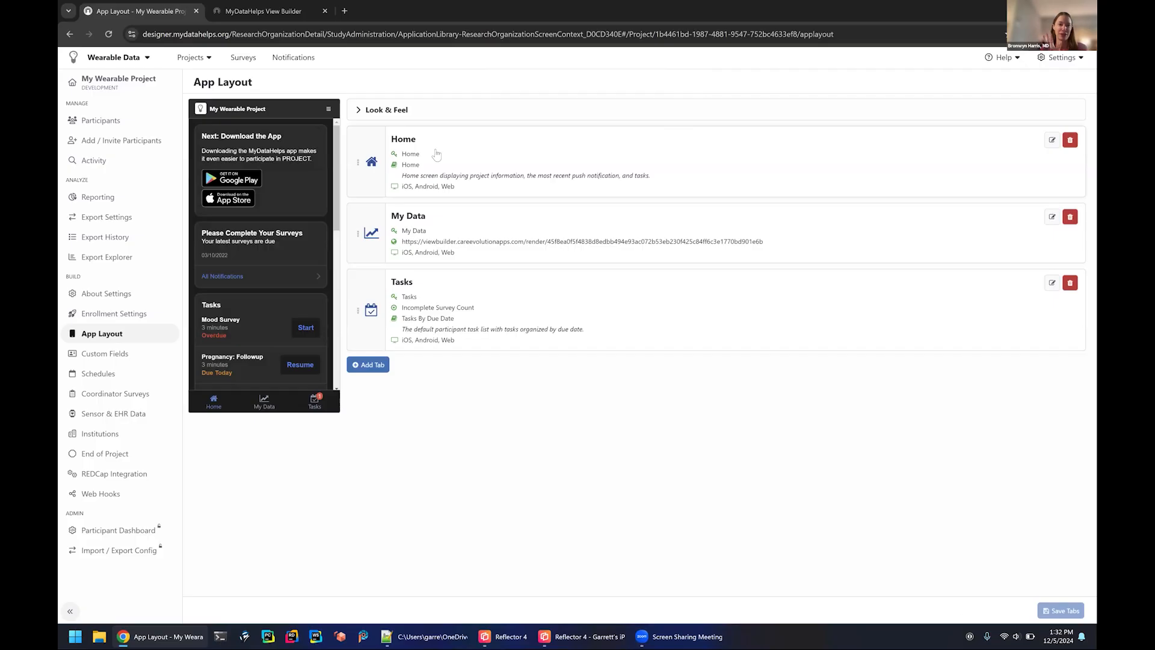
Examine the participant app previews of the Home, My Data and Tasks tabs.
left_click(453, 301)
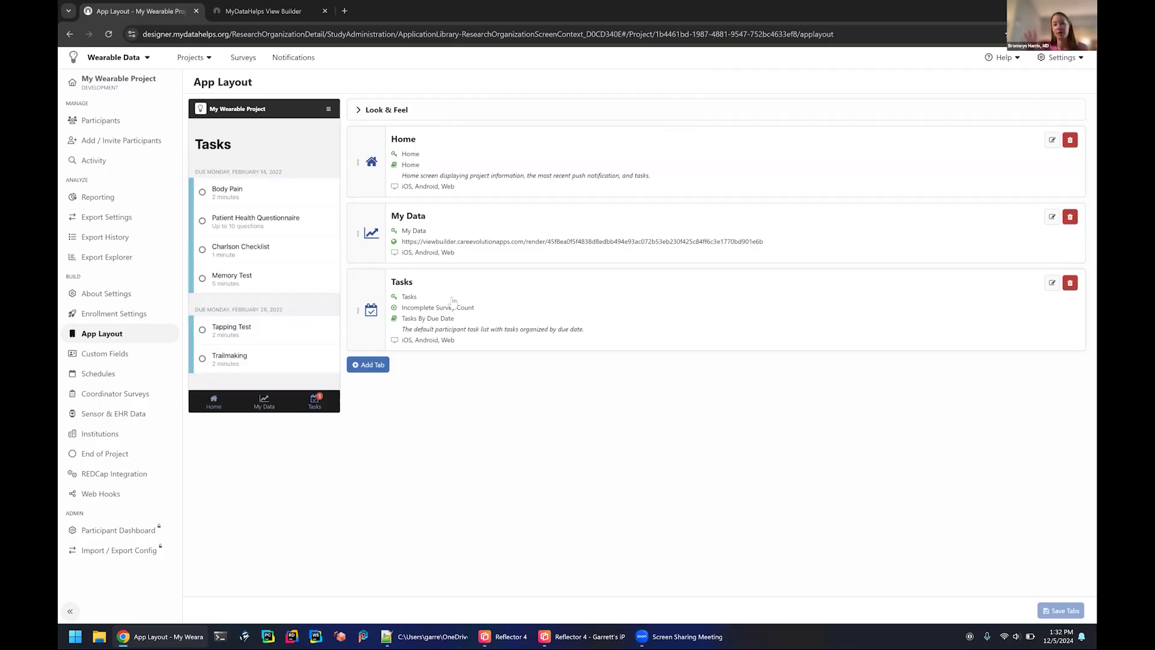
left_click(495, 154)
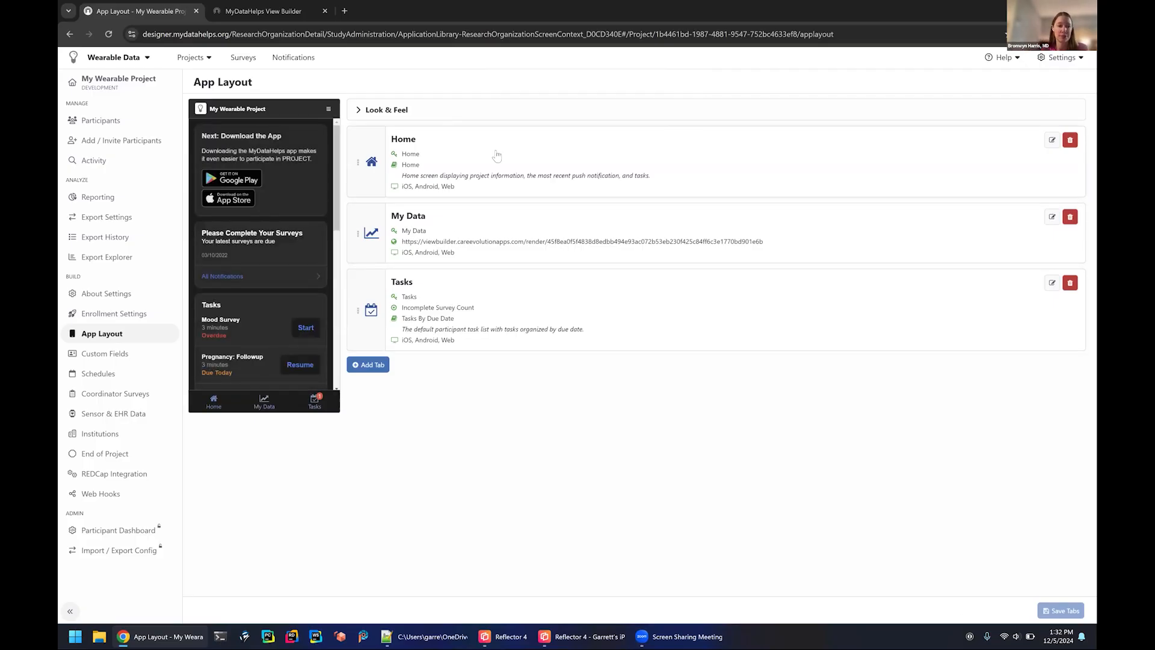
left_click(493, 249)
left_click(473, 165)
left_click(500, 219)
left_click(451, 160)
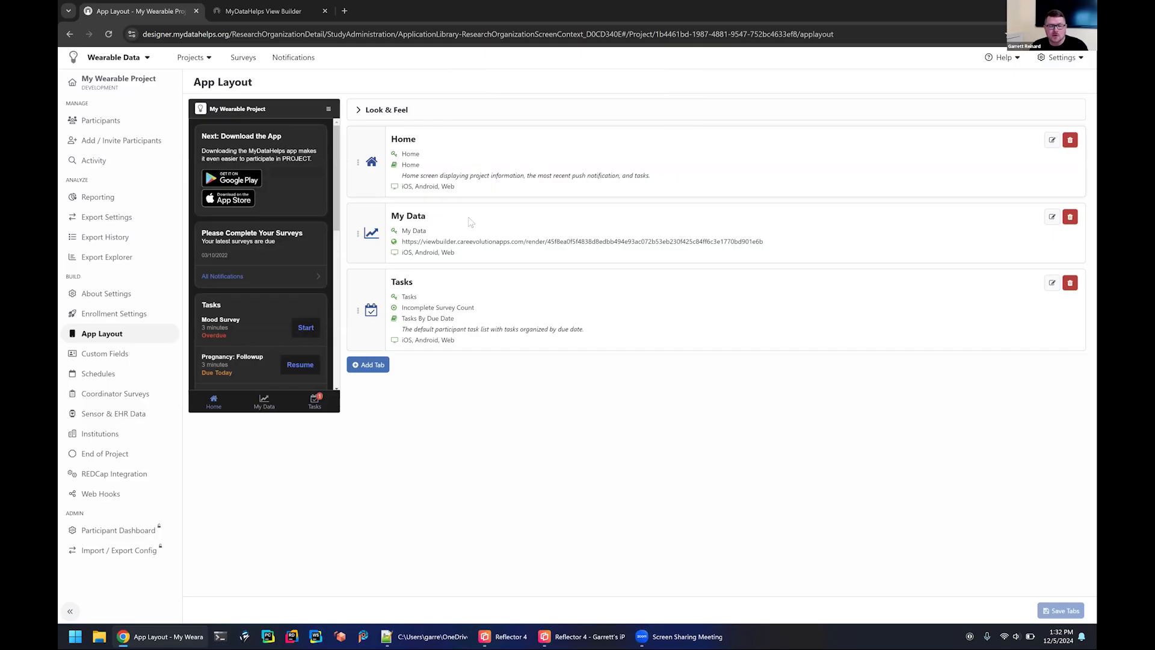
left_click(464, 325)
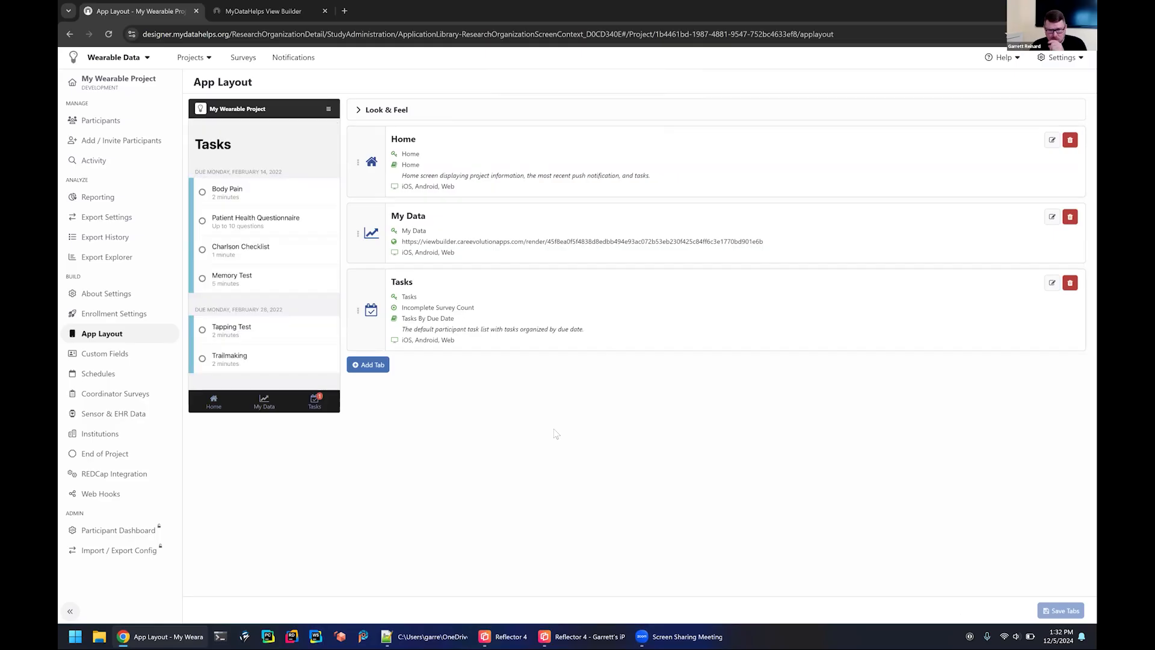
left_click(518, 153)
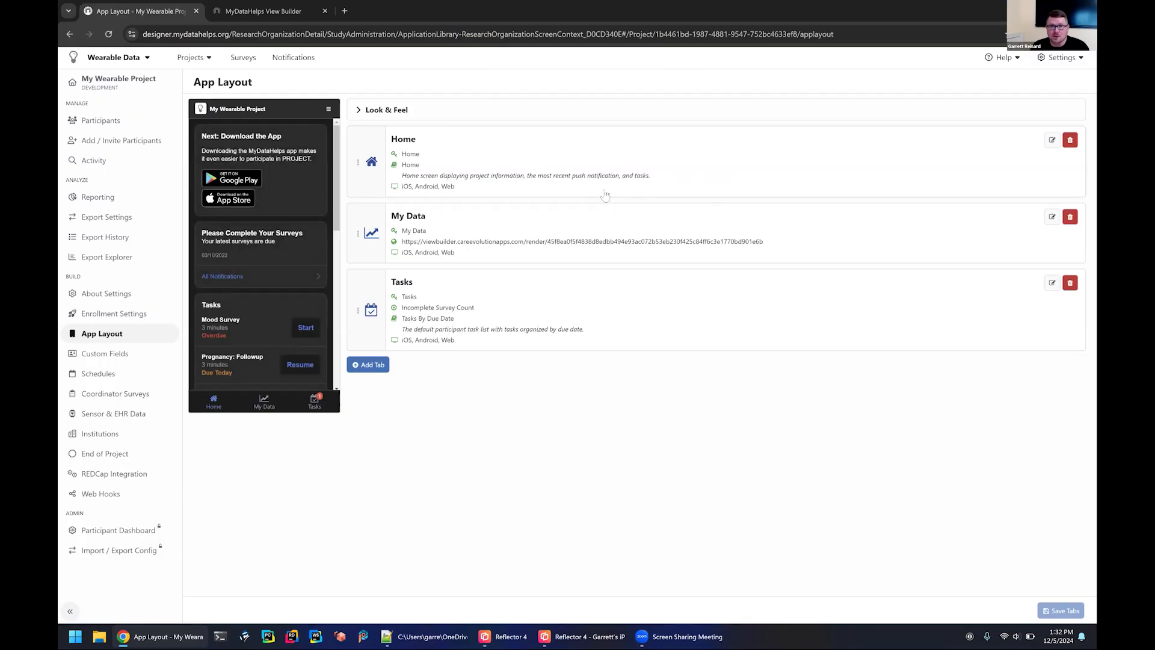
left_click(489, 306)
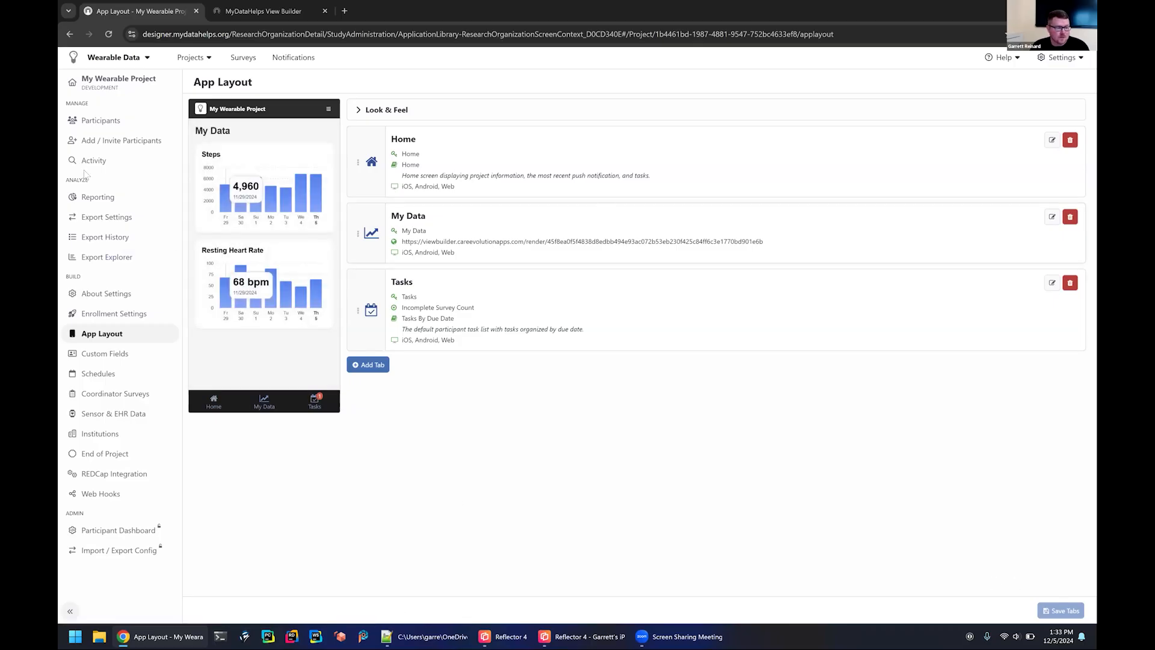
Create a new survey named "Welcome Survey" in the Wearable Data workspace.
left_click(244, 58)
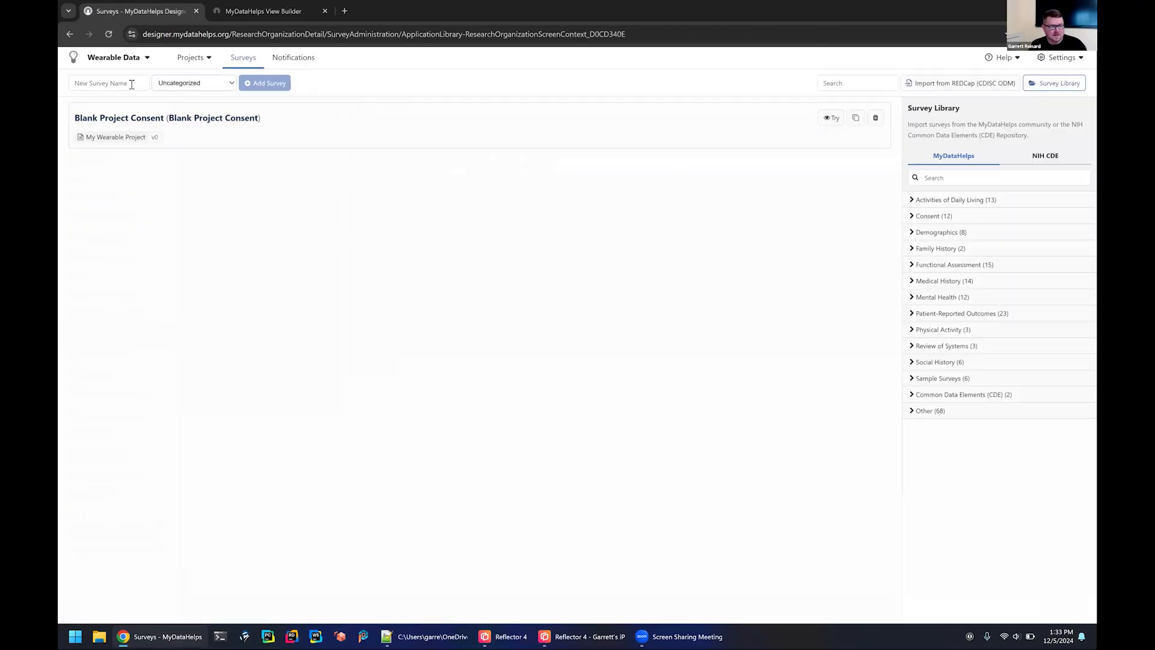
type("W")
key("BackSpace")
type("Welcom S")
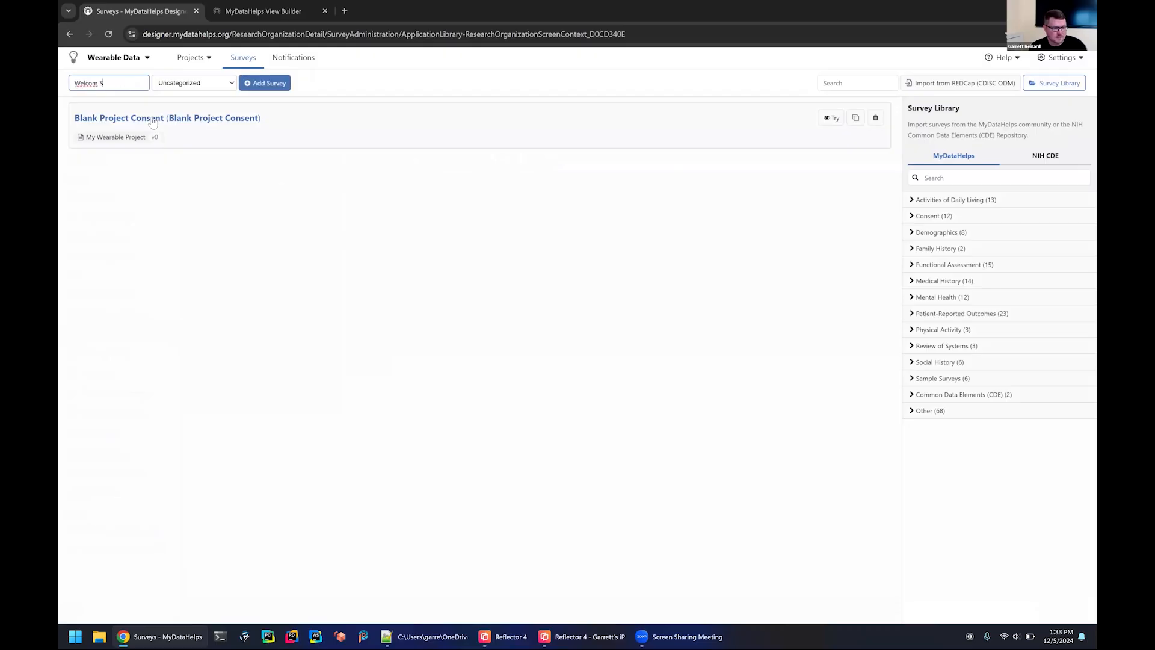
key("BackSpace")
type("e")
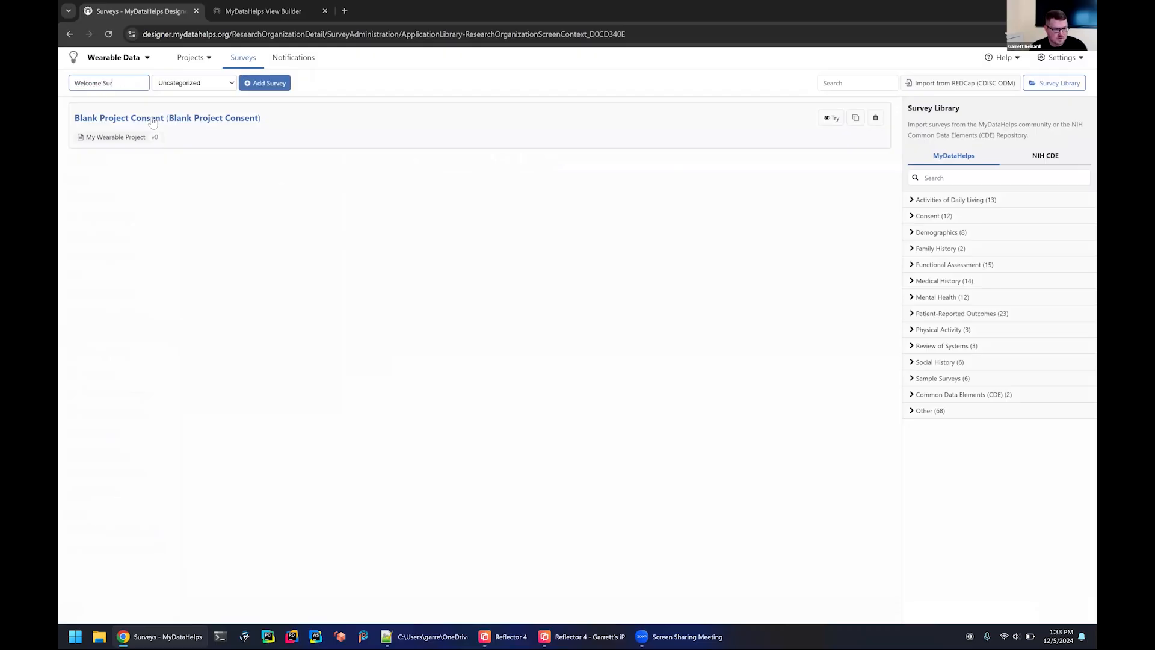
left_click(265, 83)
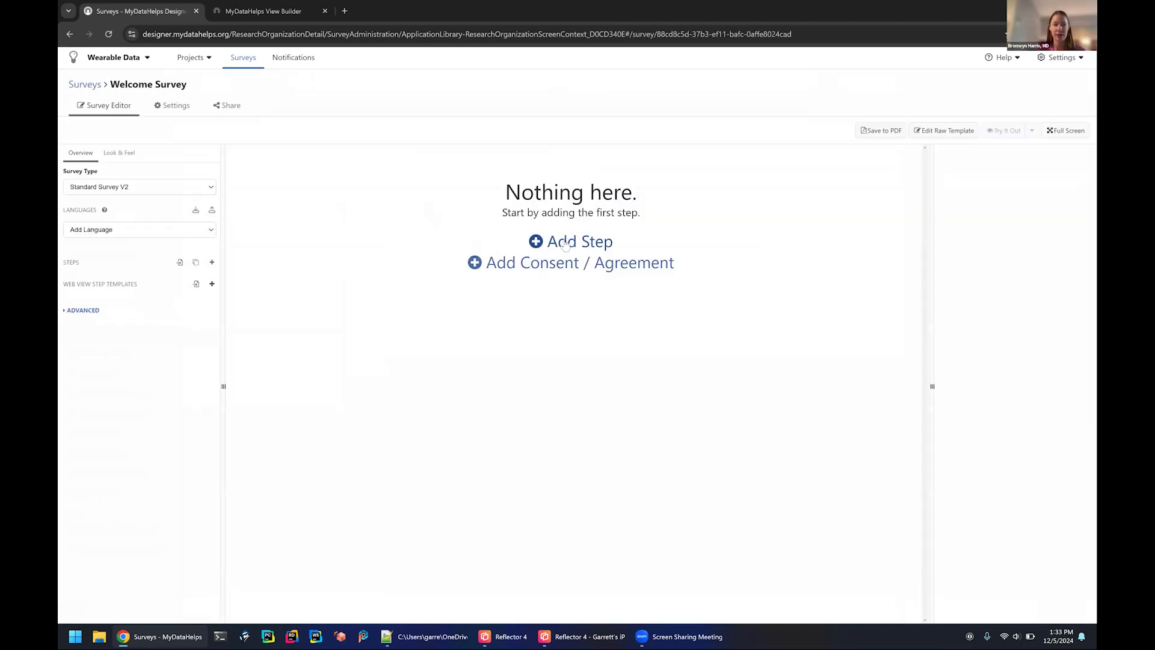
Add the first step to the Welcome Survey and set its identifier to "Welcome".
left_click(571, 241)
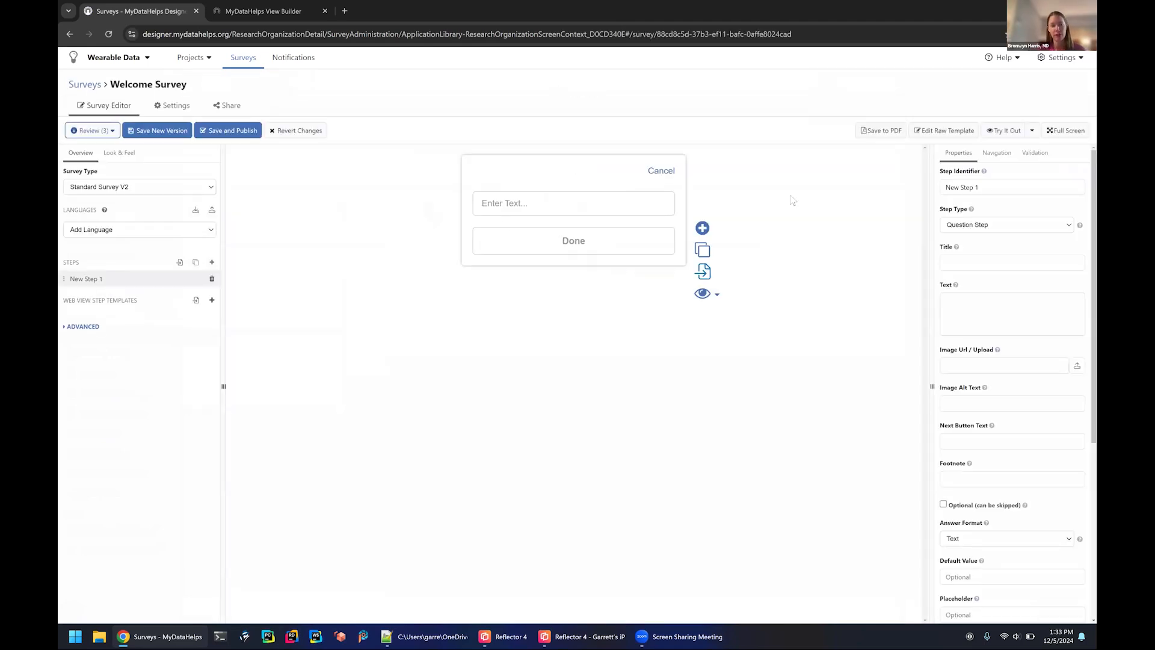
left_click(986, 184)
type("I")
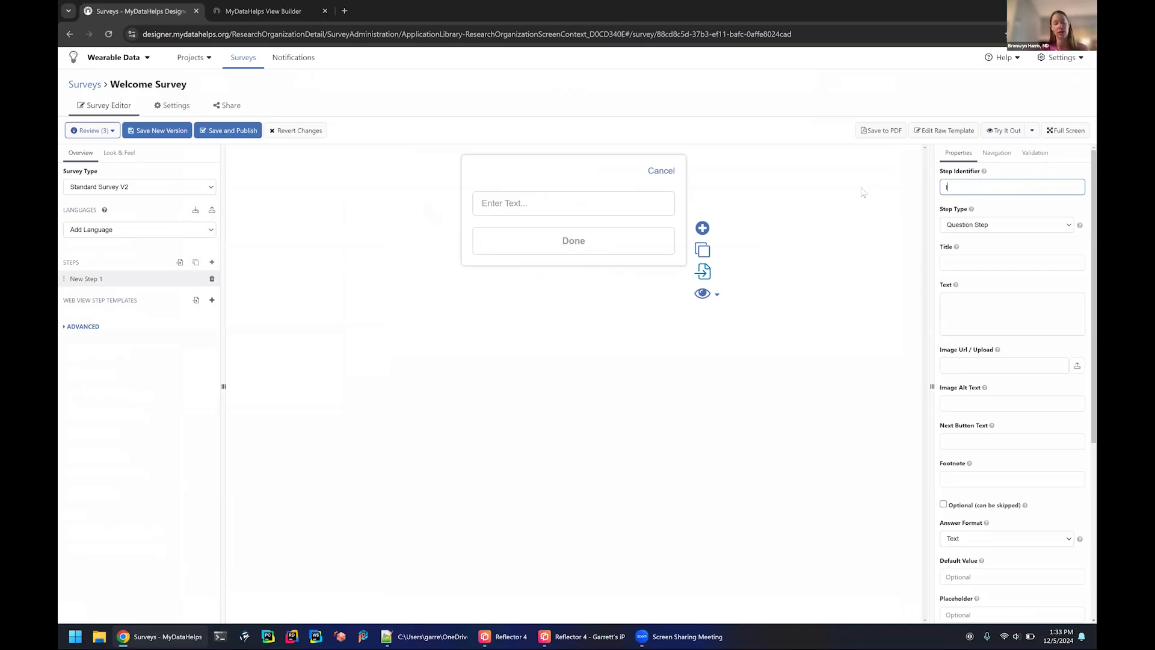
type("ntro")
key("BackSpace")
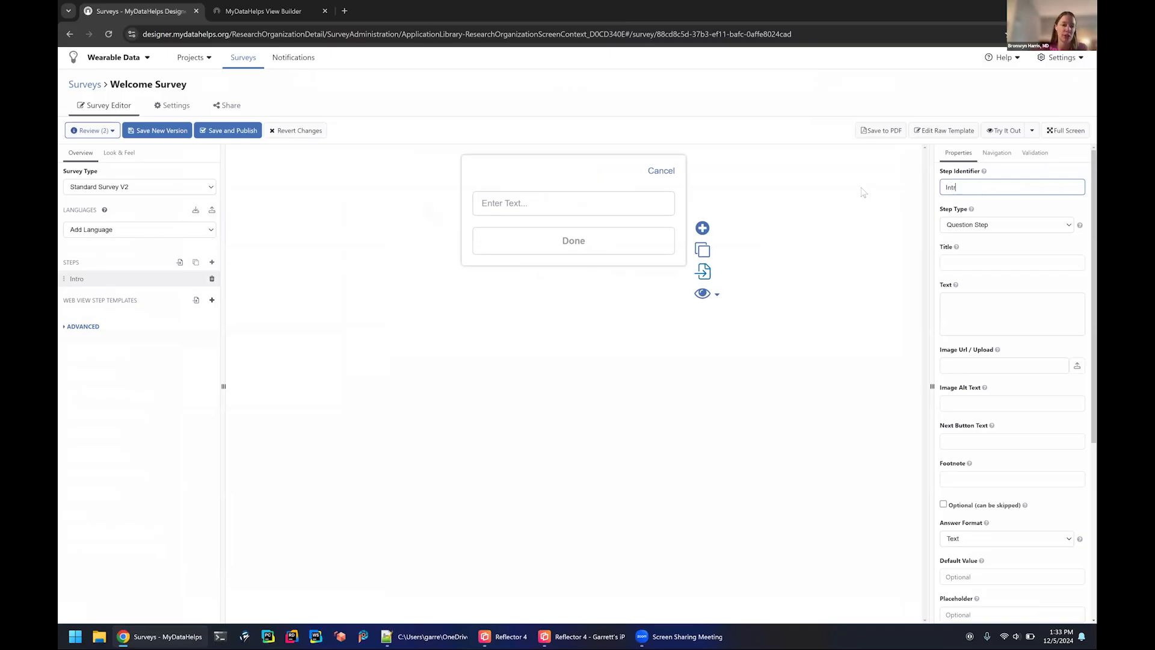
key("BackSpace")
key("BackSpace")
type("Welcom")
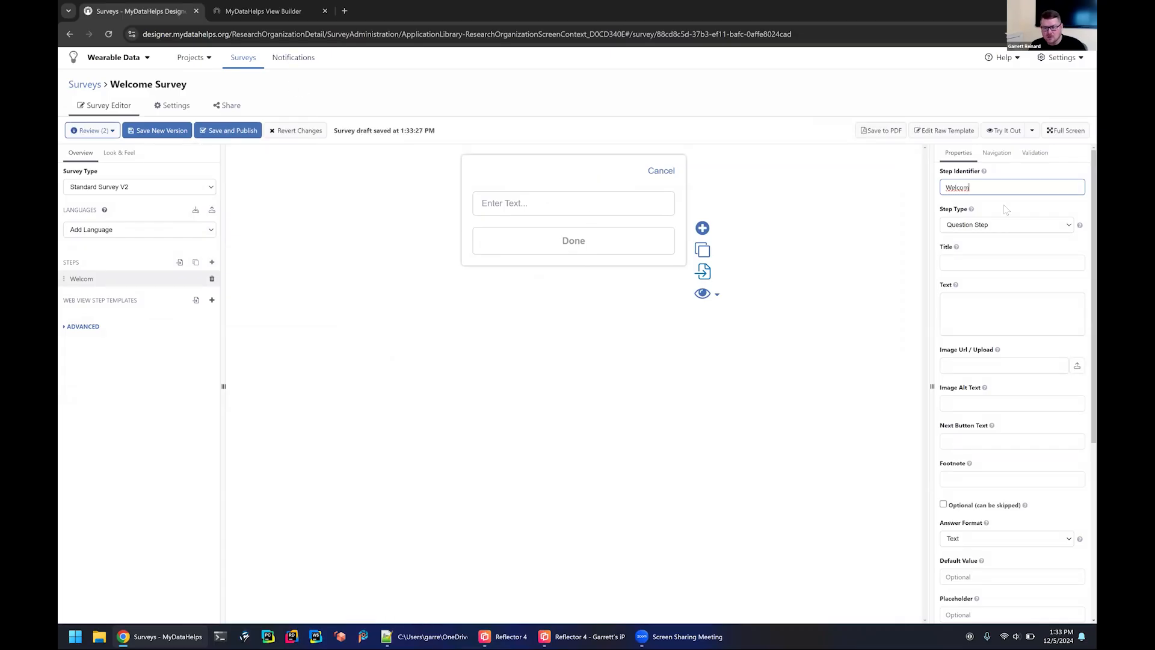
type("e")
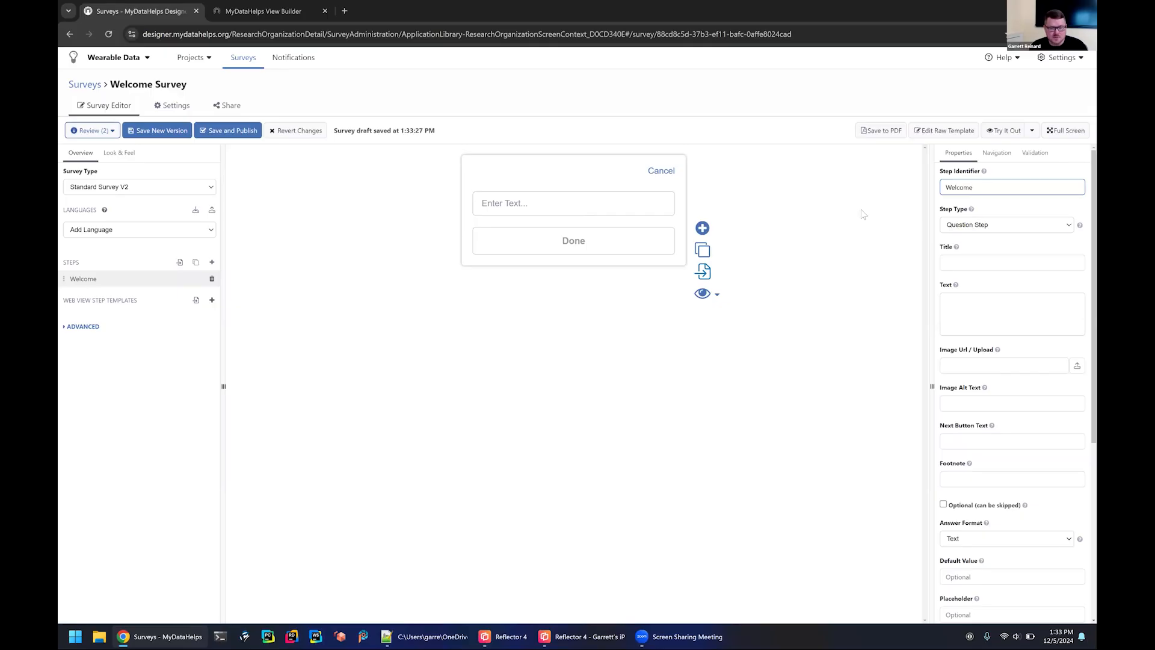
Make the Welcome step an Instruction Step with the title "Welcome to our study!".
left_click(1000, 225)
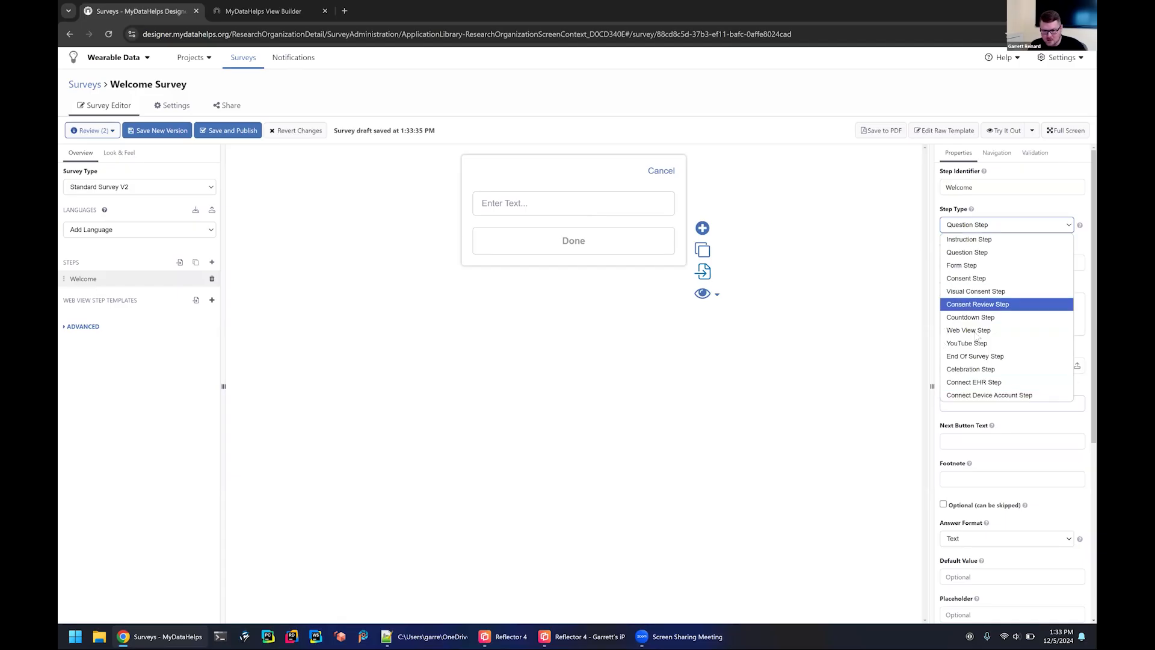
left_click(968, 239)
left_click(986, 264)
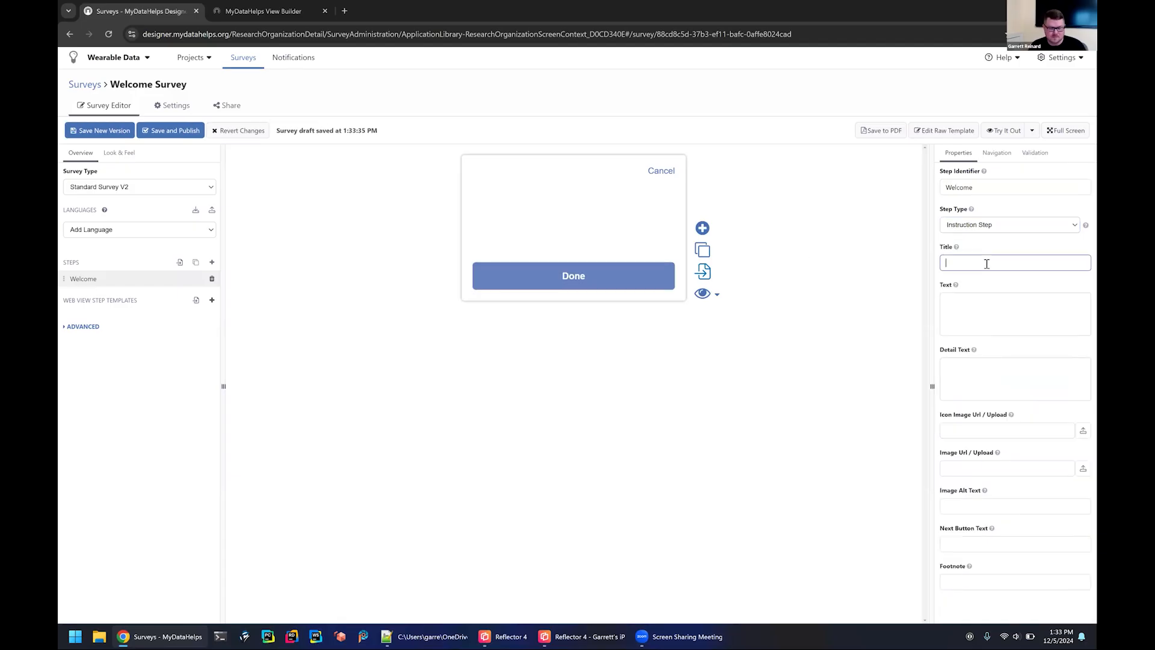
type("Welcome ")
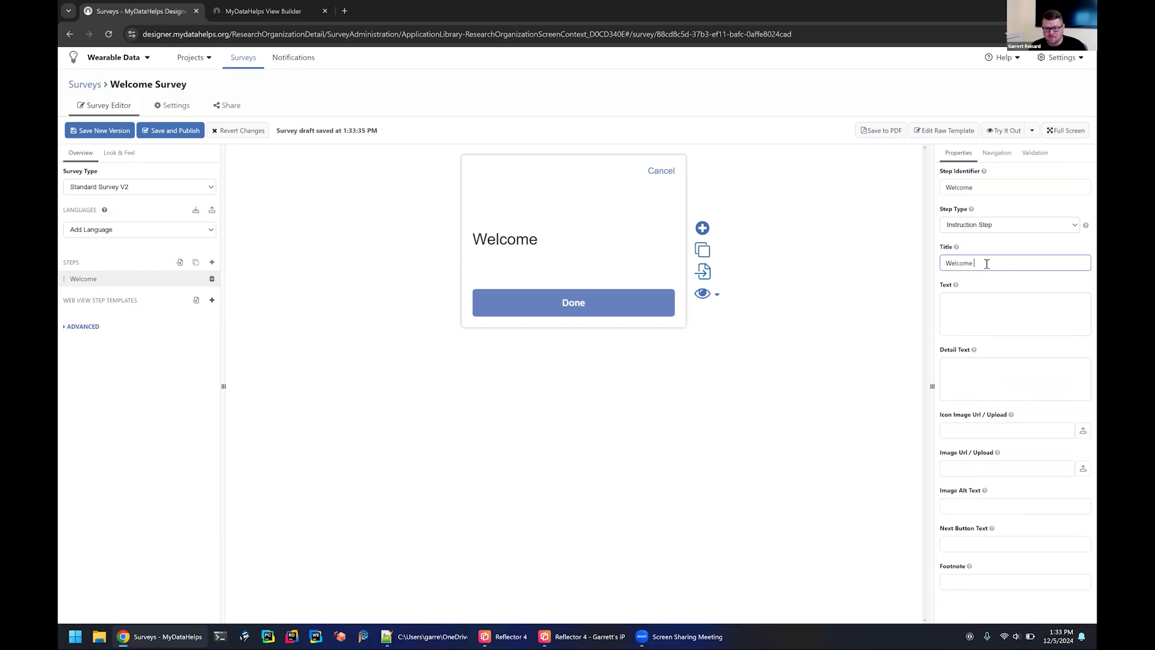
type("to our study!")
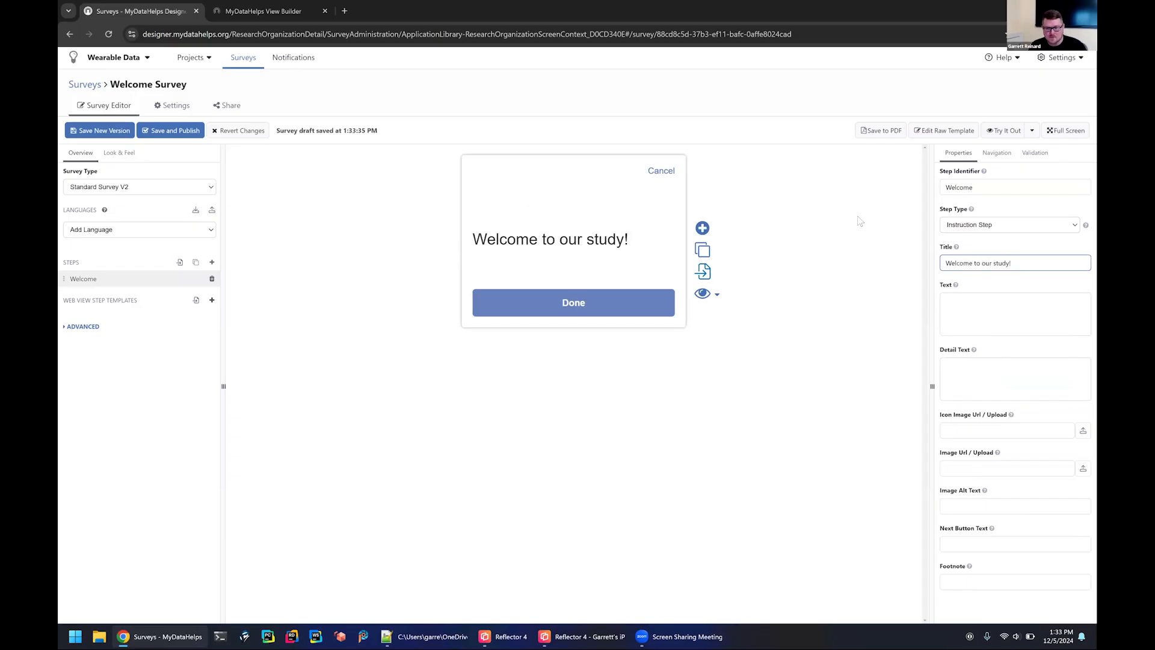
Add a second step with identifier "Mood" and title "How are you today?", and save and publish the survey.
left_click(702, 228)
left_click_drag(1006, 186, 877, 192)
type("Mood")
key("Tab")
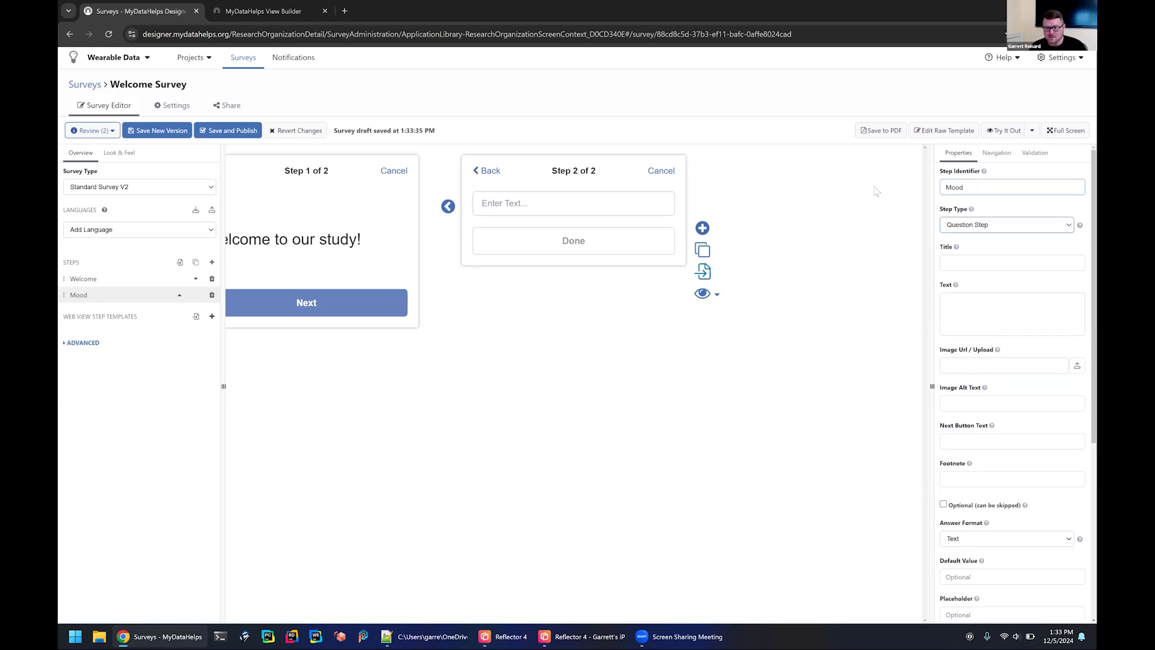
key("Tab")
type("How are you today?")
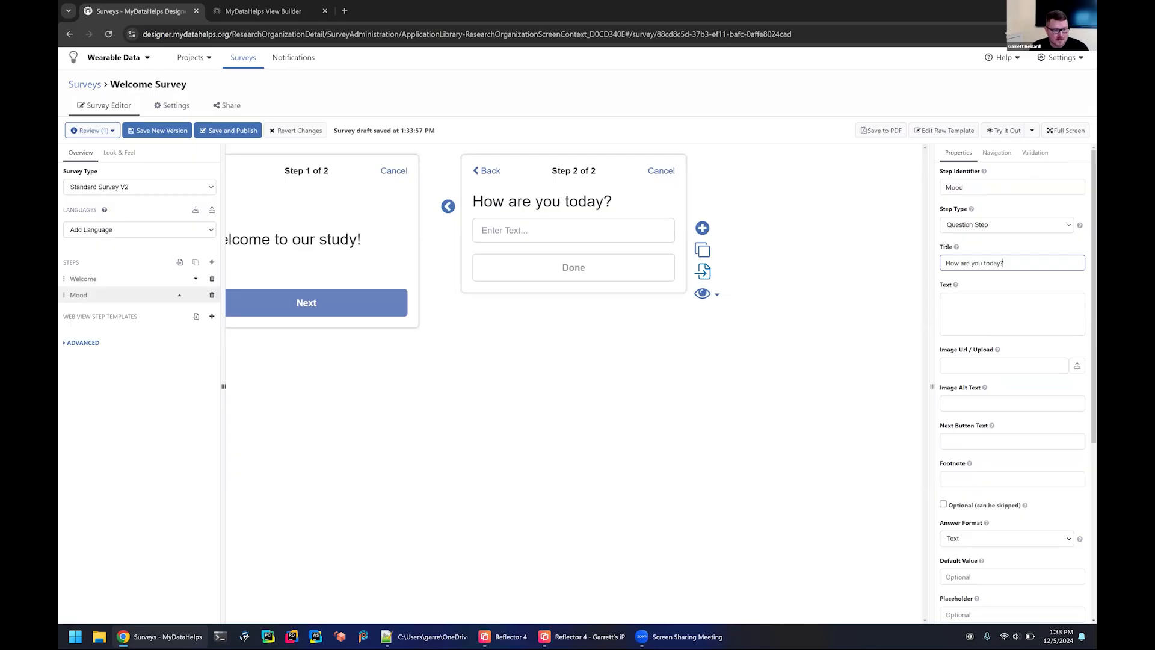
left_click(229, 130)
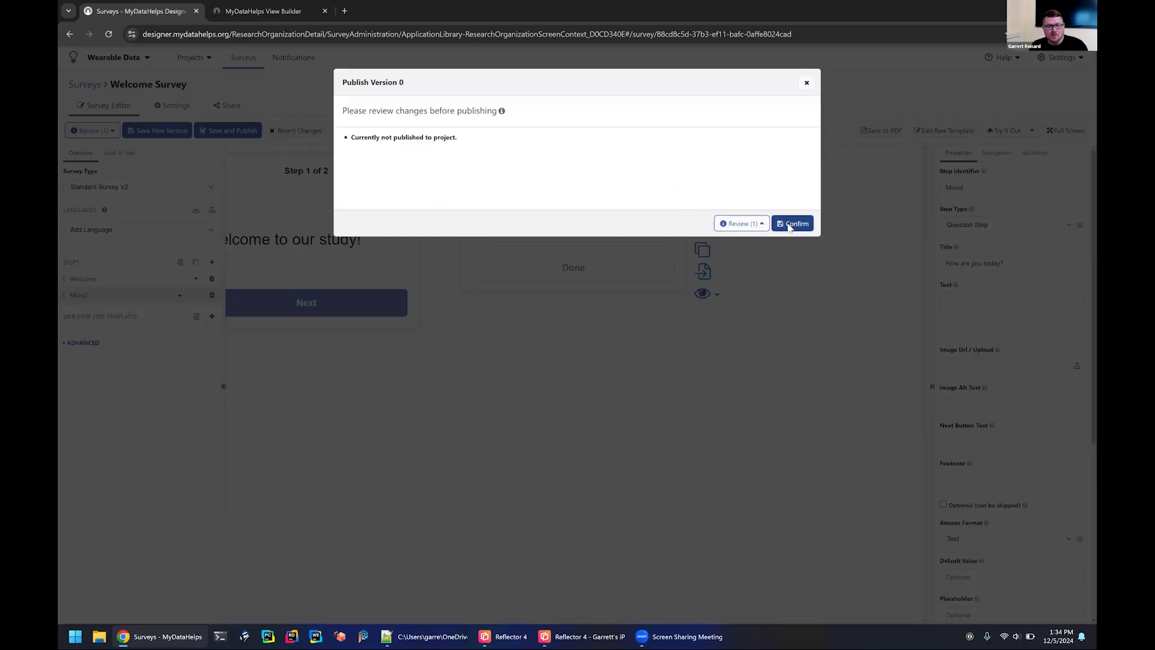
left_click(790, 222)
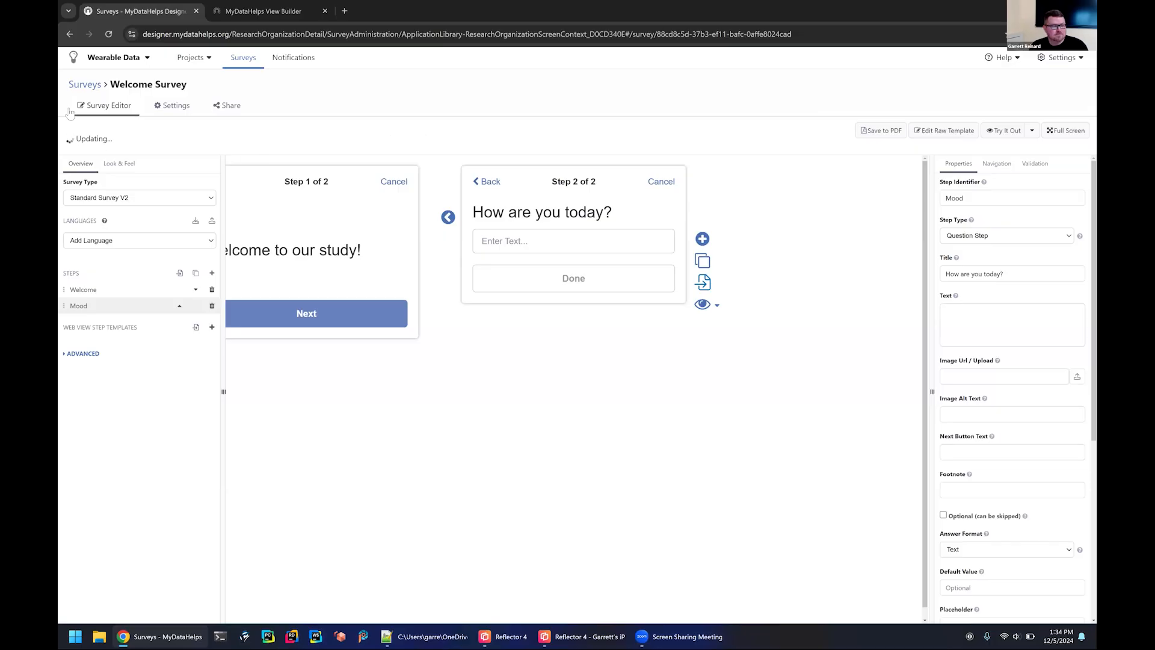
In My Wearable Project's schedules, start an On Enrollment schedule named "Welcome Survey".
left_click(192, 58)
left_click(197, 84)
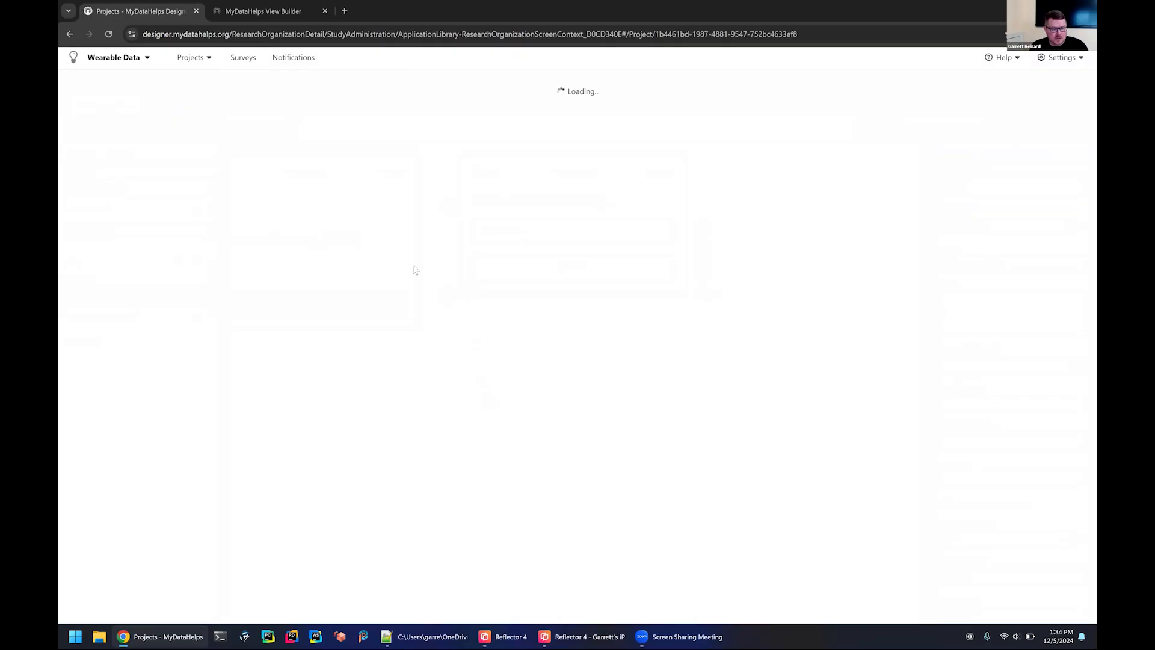
left_click(96, 374)
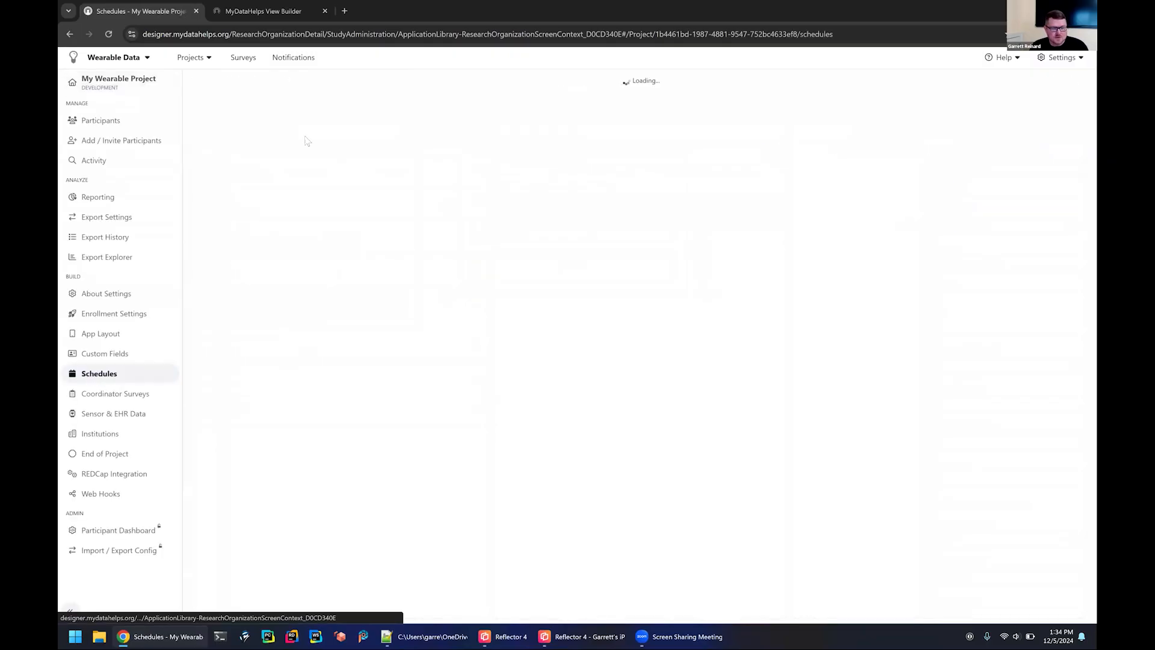
left_click(641, 190)
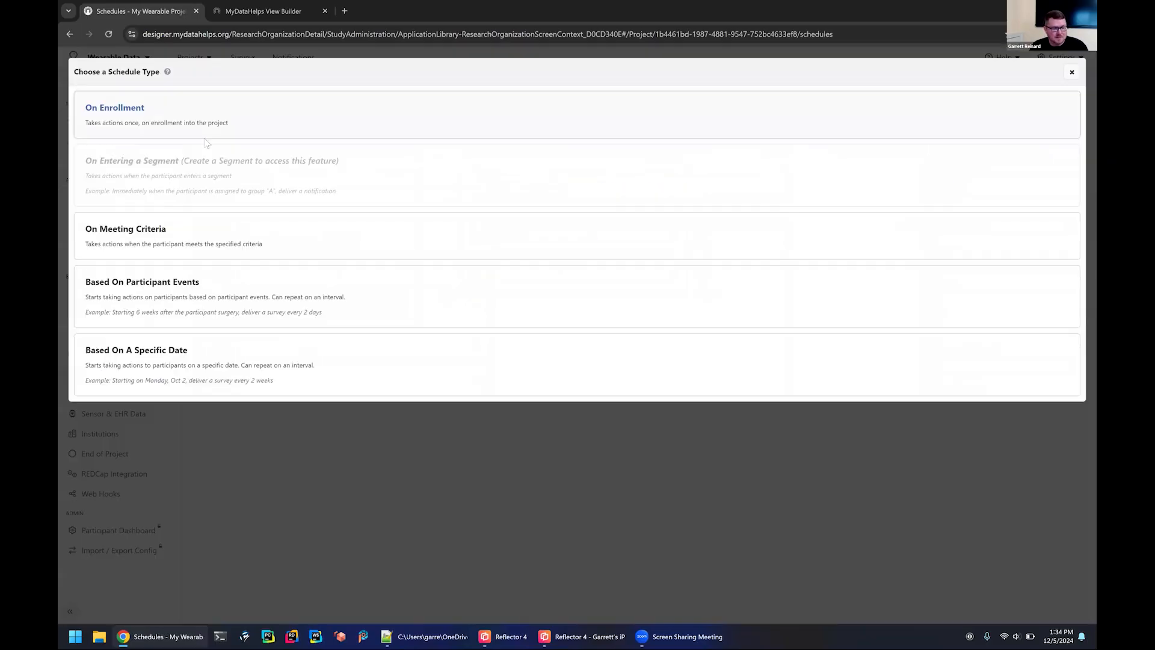
left_click(280, 112)
left_click(284, 123)
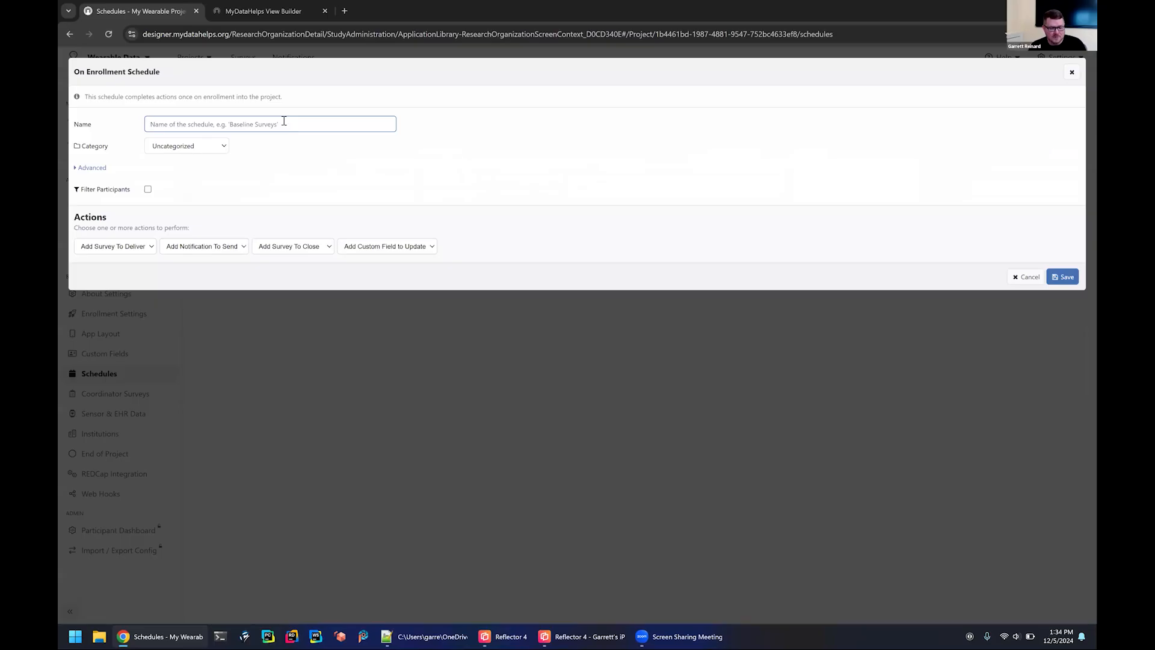
type("Welcome Survey")
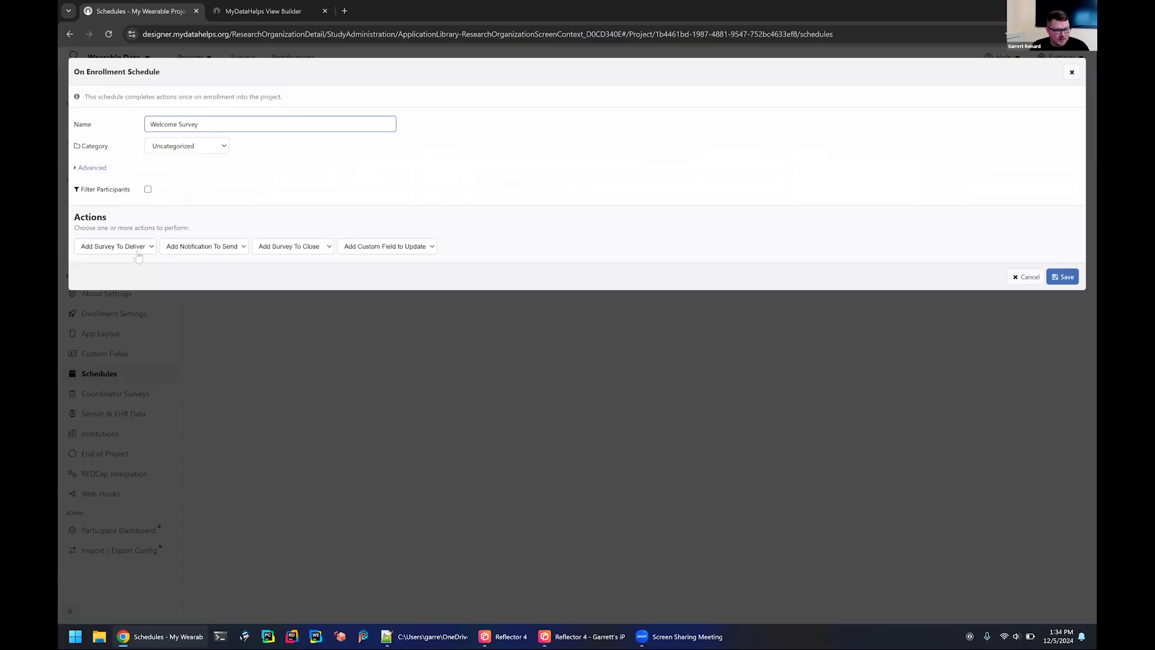
Add the Welcome Survey as the survey the enrollment schedule delivers and save the schedule.
left_click(142, 253)
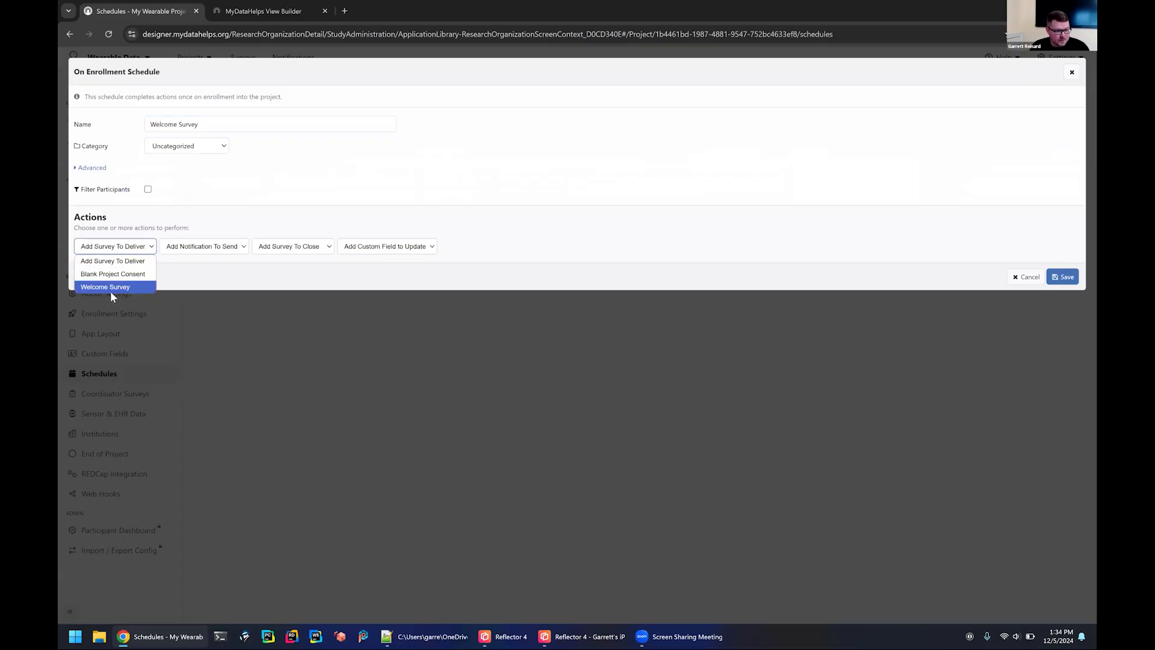
left_click(110, 288)
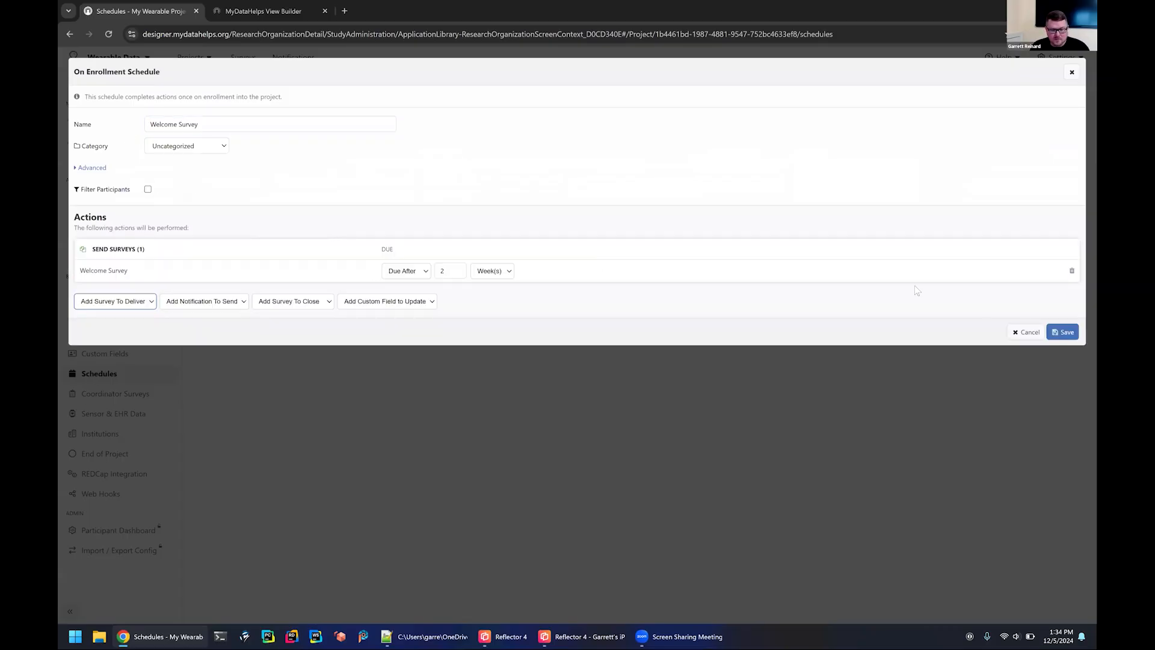
left_click(1062, 332)
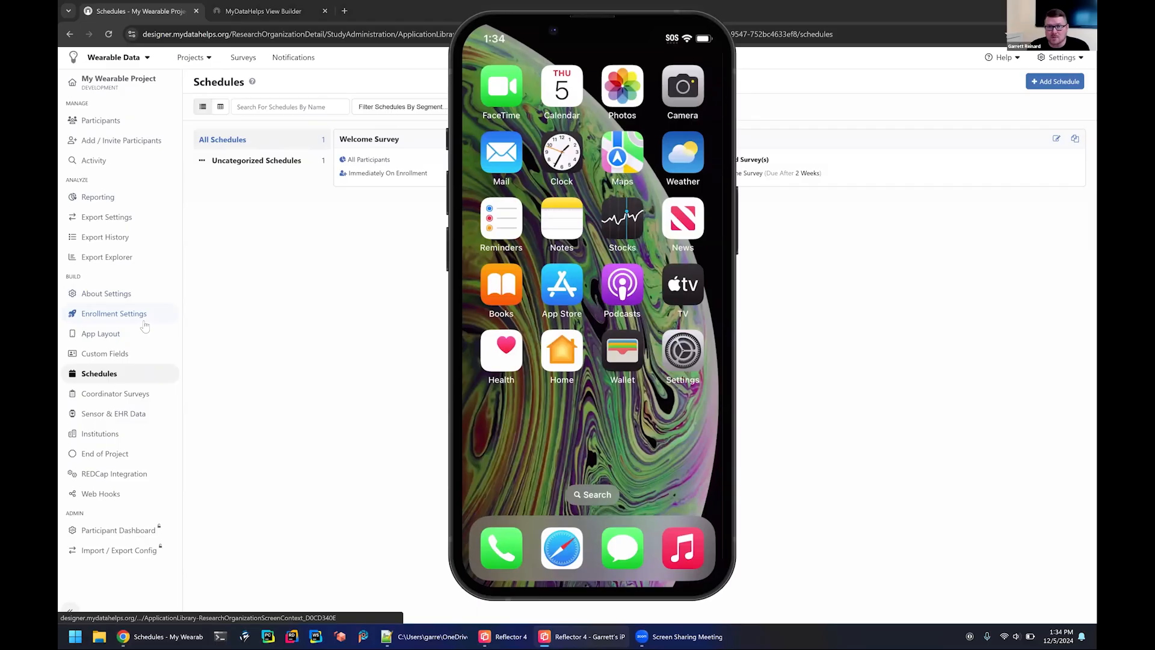
Show the project's enrollment settings with the join code, and enter a password for the new participant account on the mirrored phone.
left_click(112, 315)
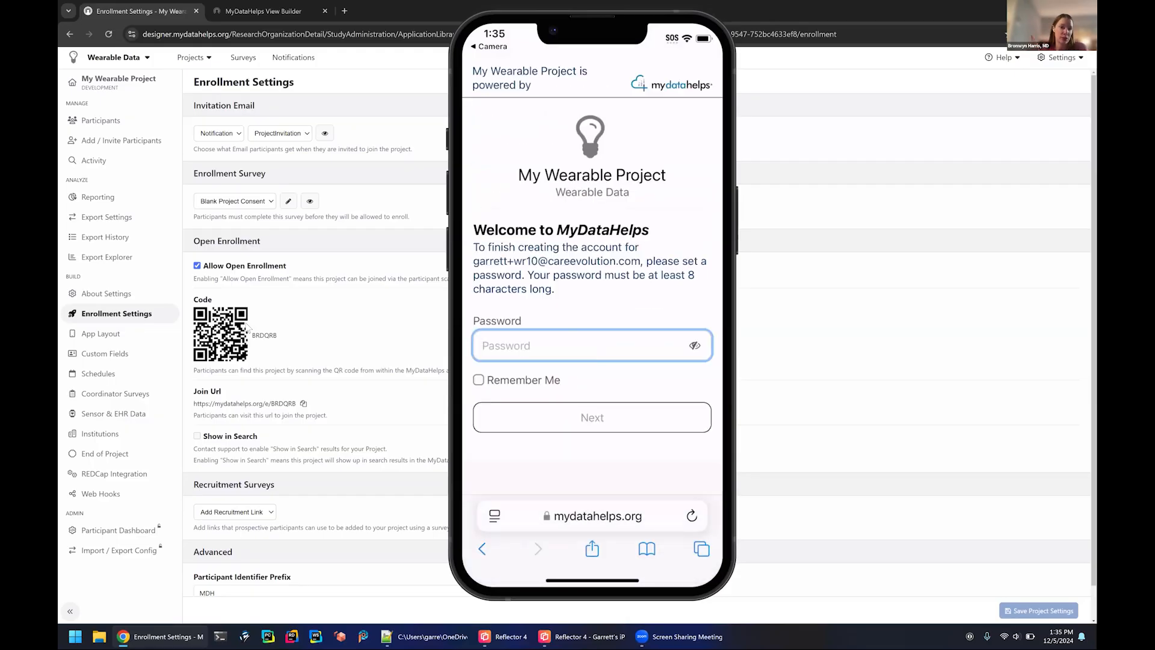
type("••••••••")
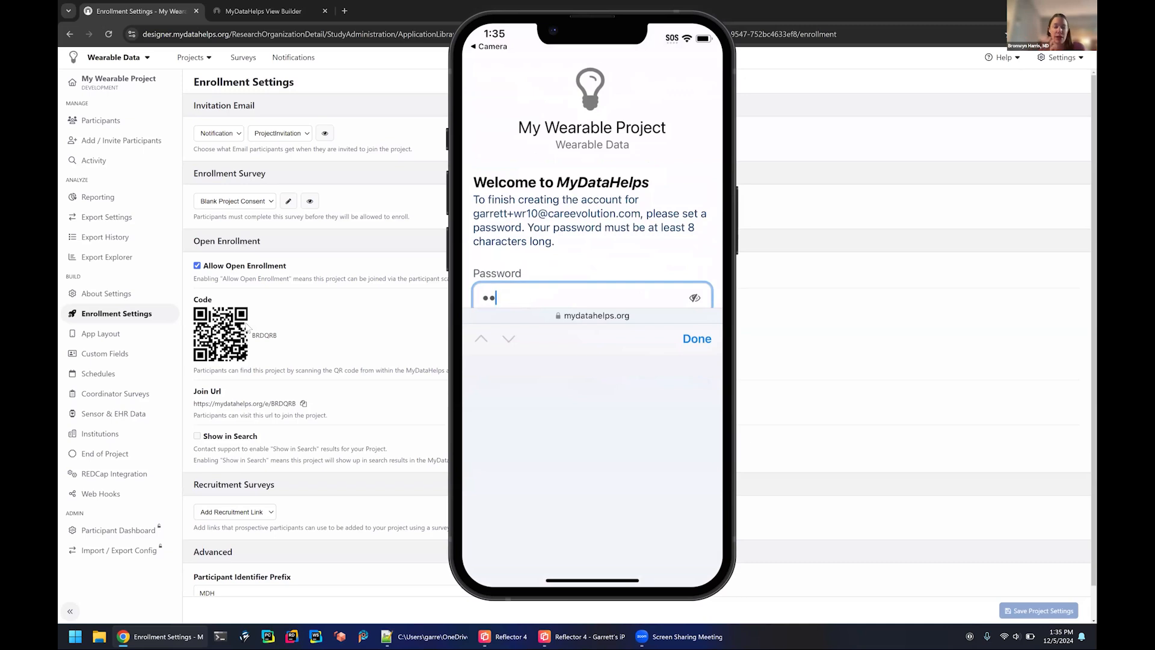
type("••••")
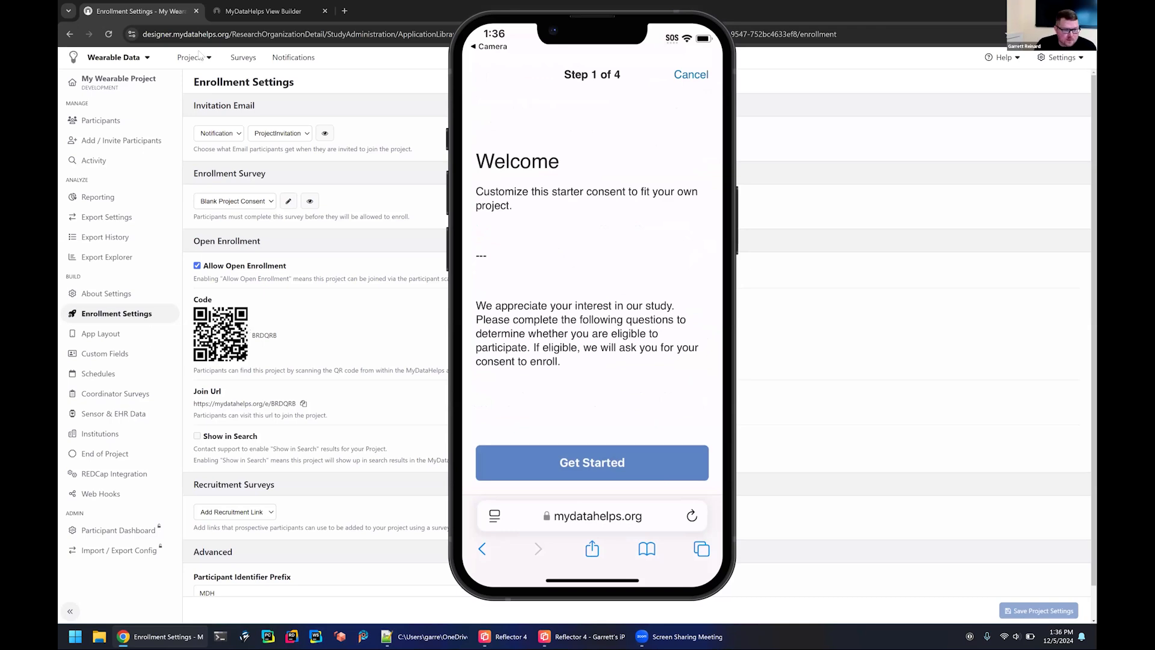
Open the Blank Project Consent survey and move the mirrored phone aside to compare the consent steps with the participant view.
left_click(244, 59)
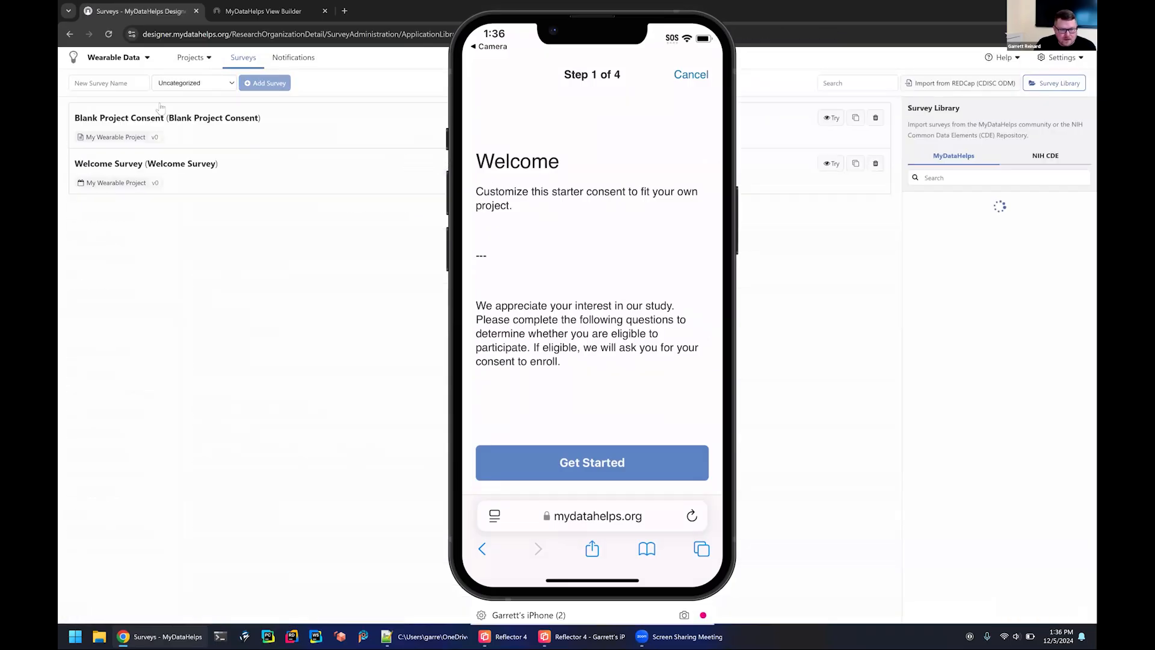
left_click(179, 119)
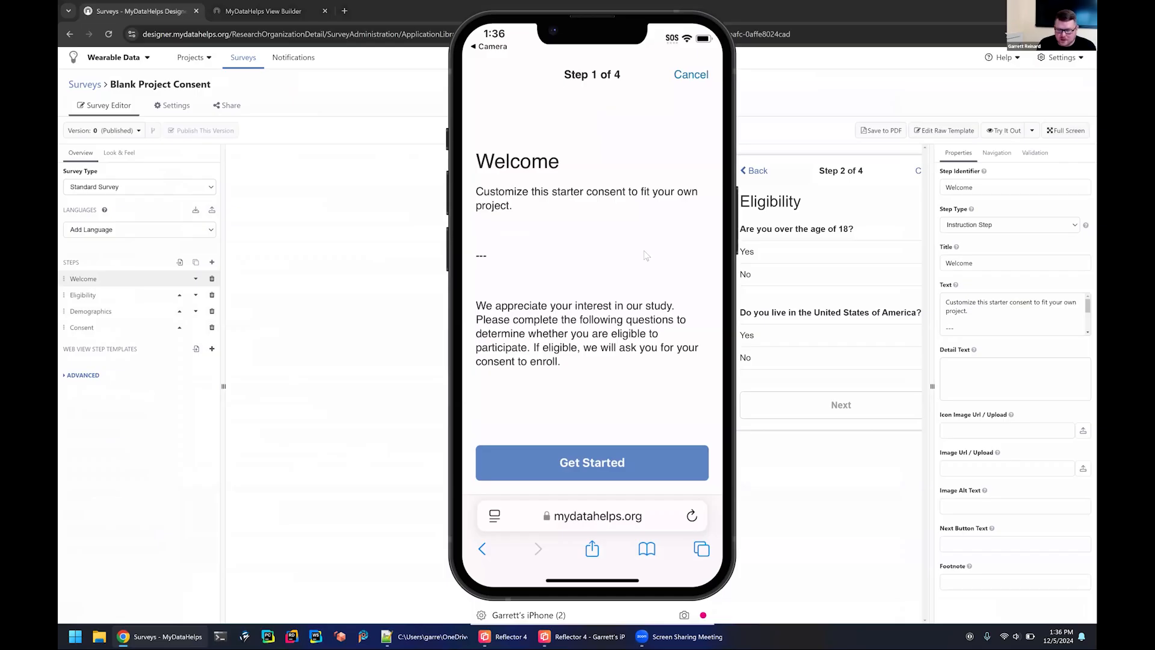
left_click_drag(644, 251, 367, 250)
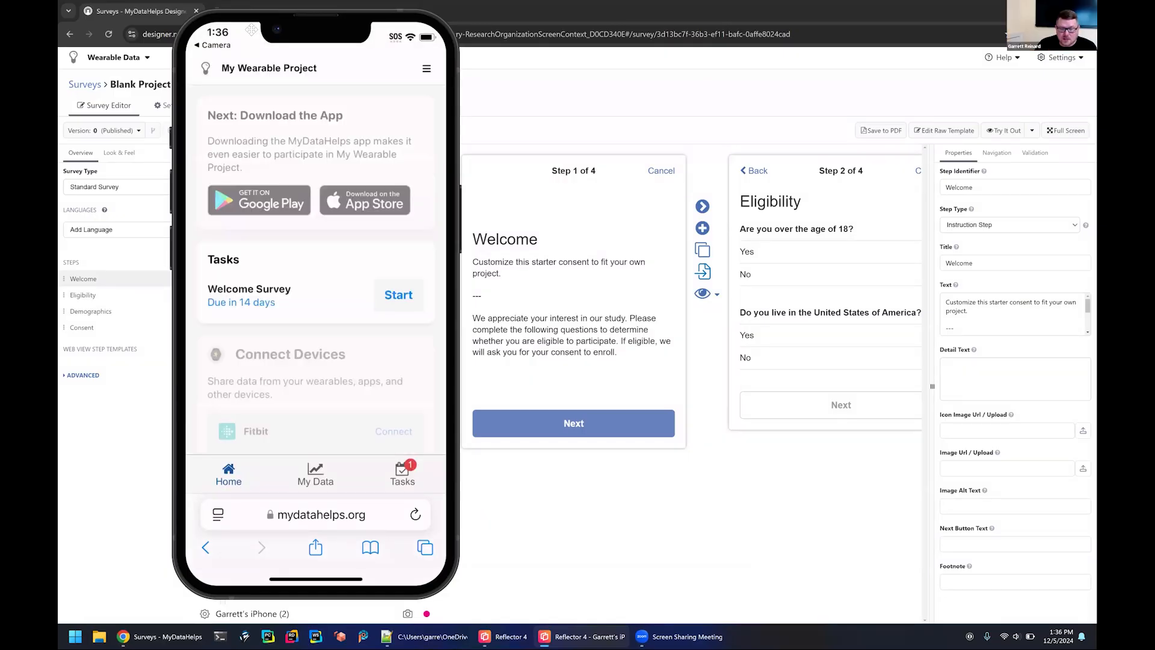
left_click_drag(251, 30, 534, 38)
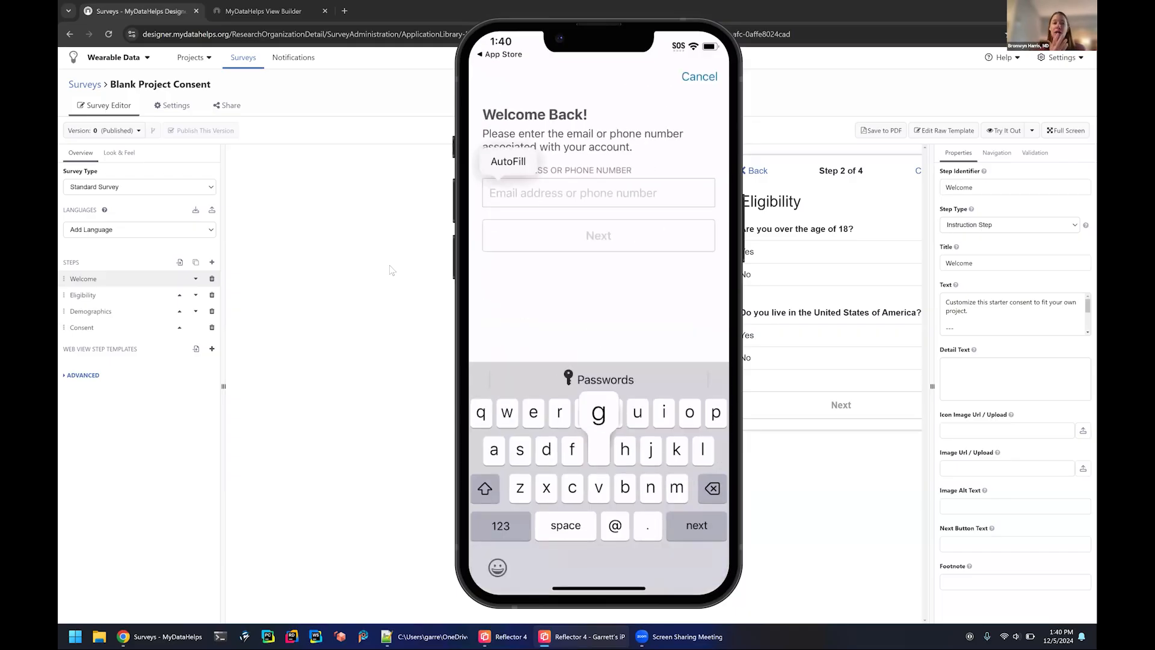
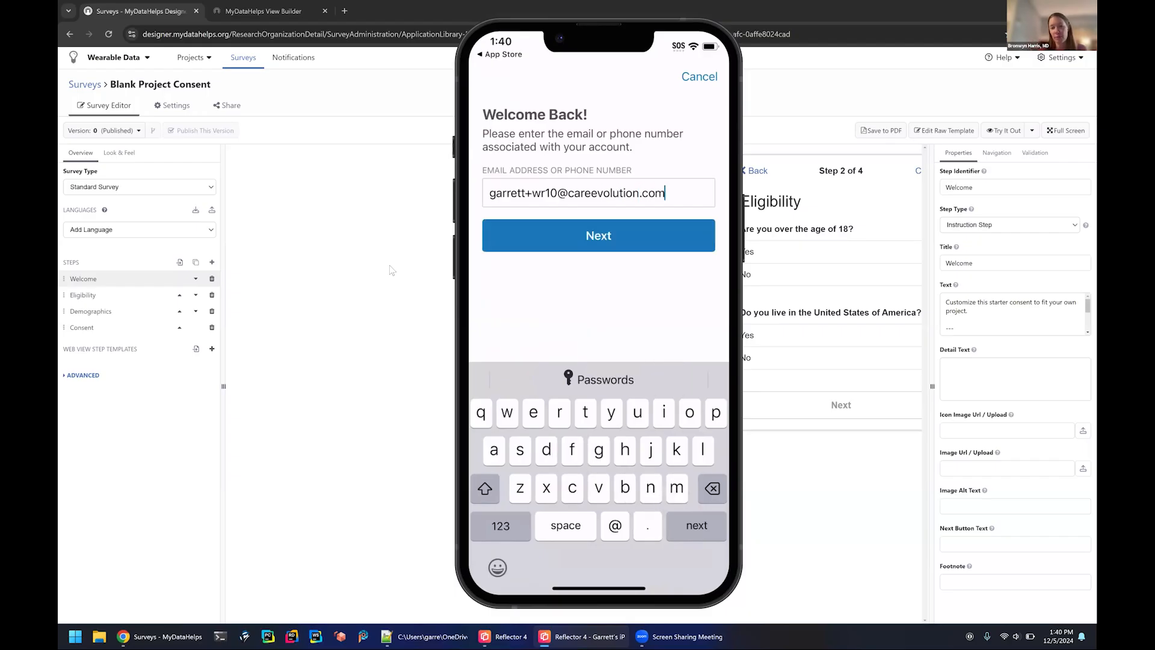
Correct the tag after the plus sign in the participant's sign-in e-mail address.
left_click(558, 193)
left_click_drag(557, 193, 554, 194)
key("BackSpace")
key("BackSpace")
type("d1")
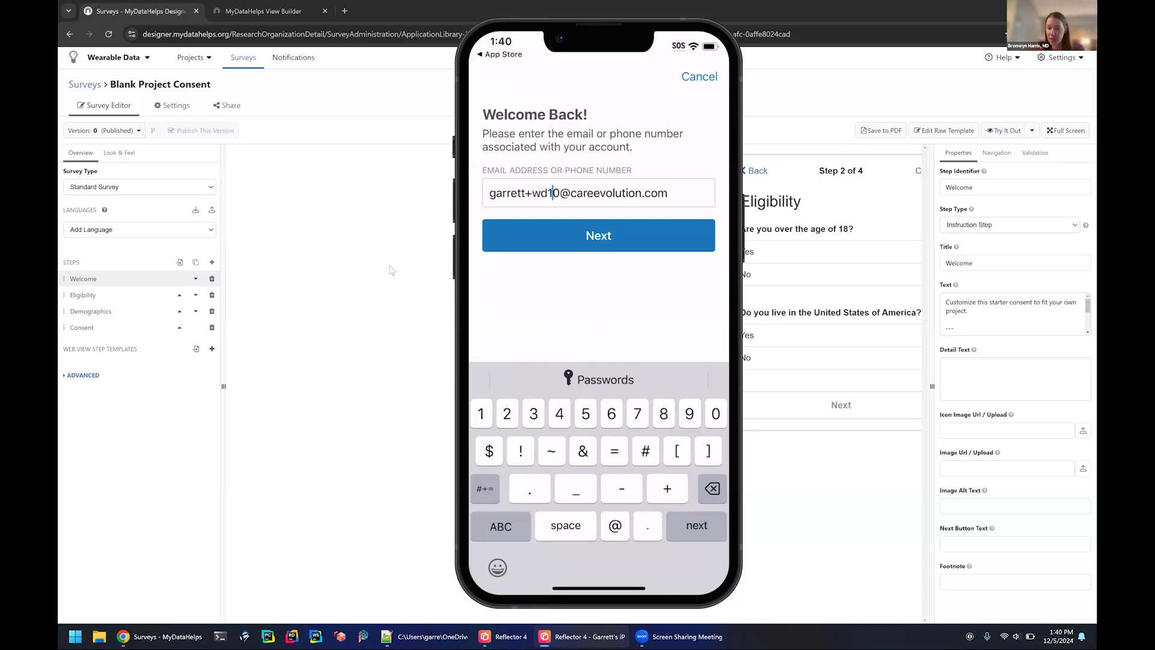
Try to sign in to the phone app with the entered participant e-mail address.
key("Return")
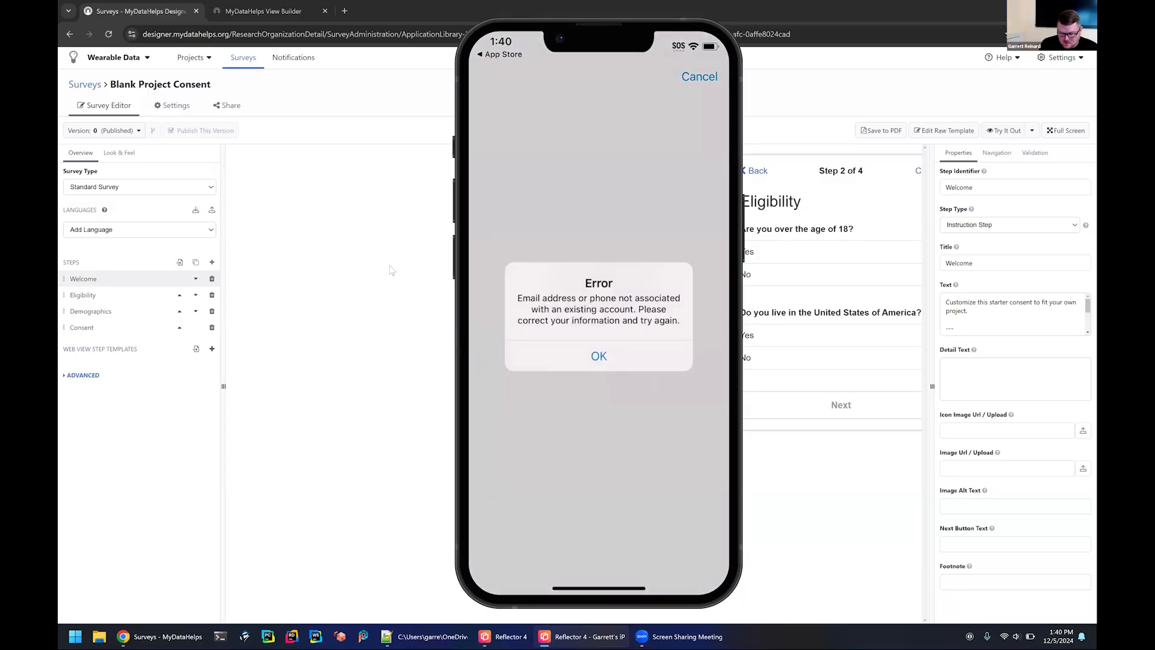
key("Return")
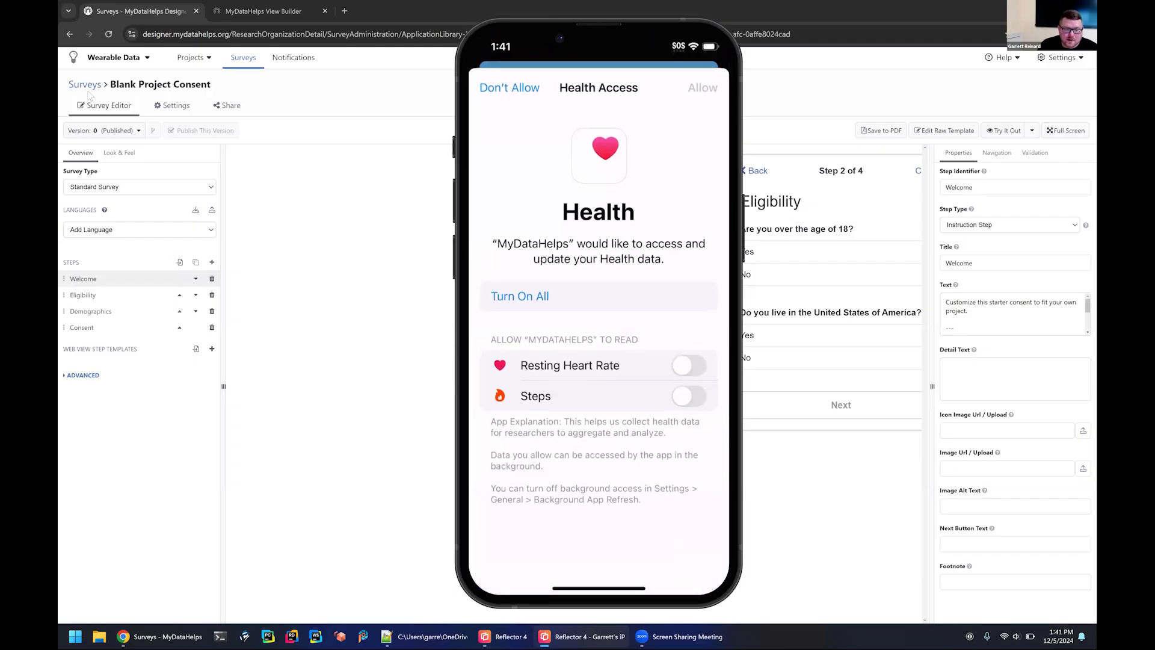
Move the mirrored phone aside and open the Participants list of My Wearable Project.
left_click(192, 63)
left_click_drag(632, 50, 843, 51)
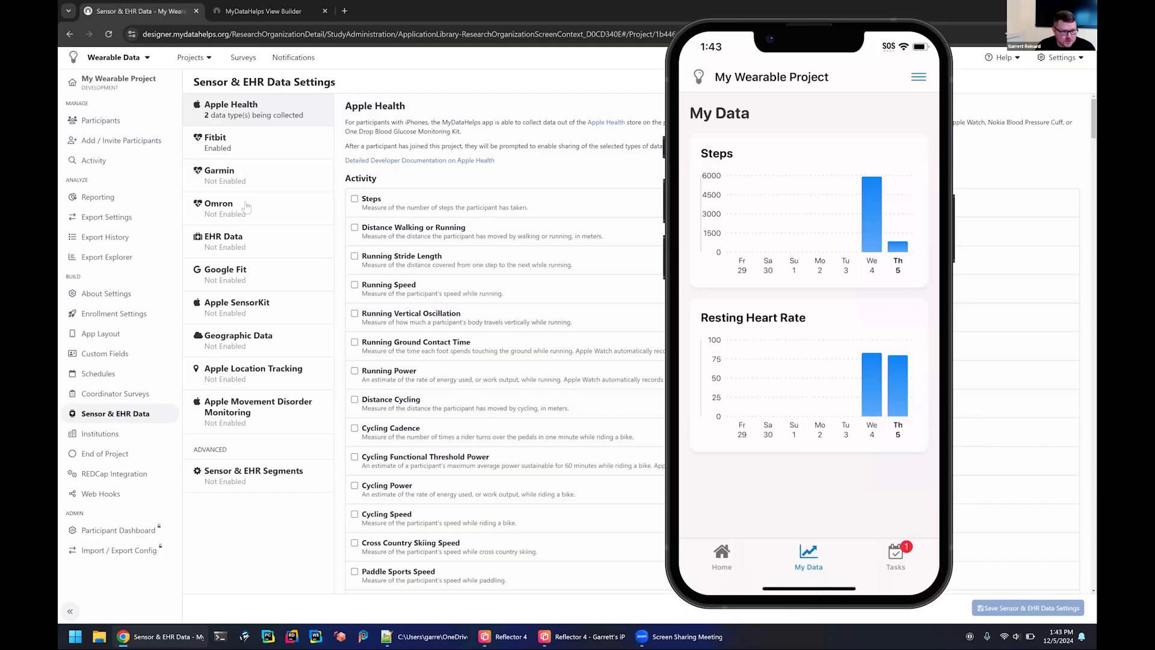
left_click(96, 122)
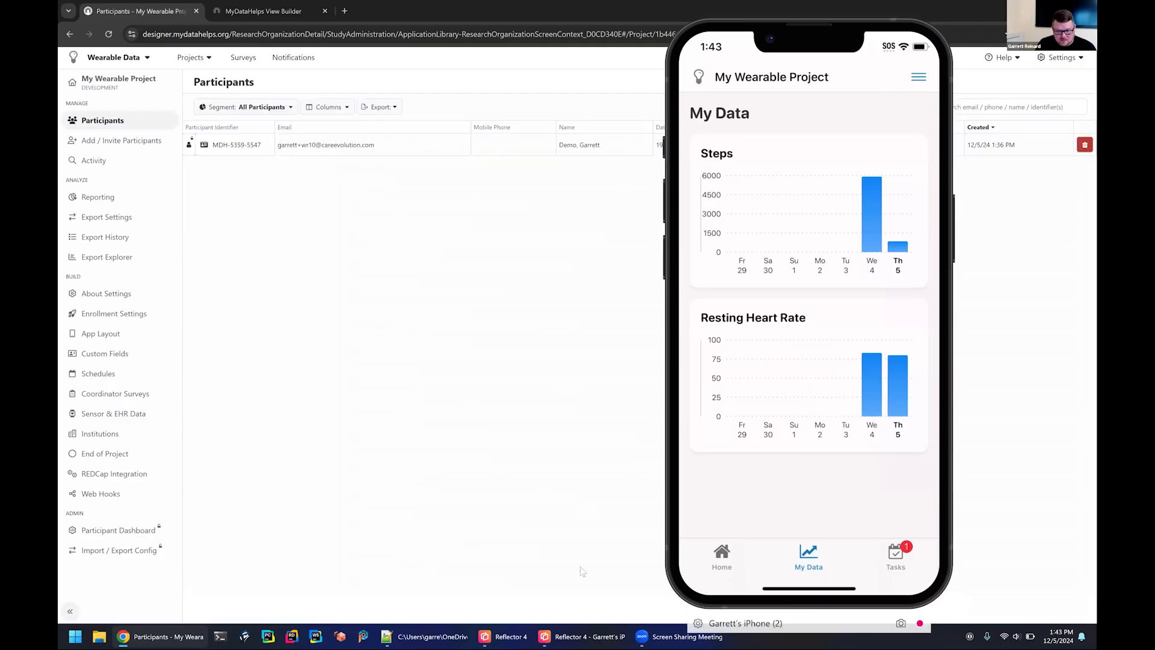
left_click(349, 260)
left_click(347, 150)
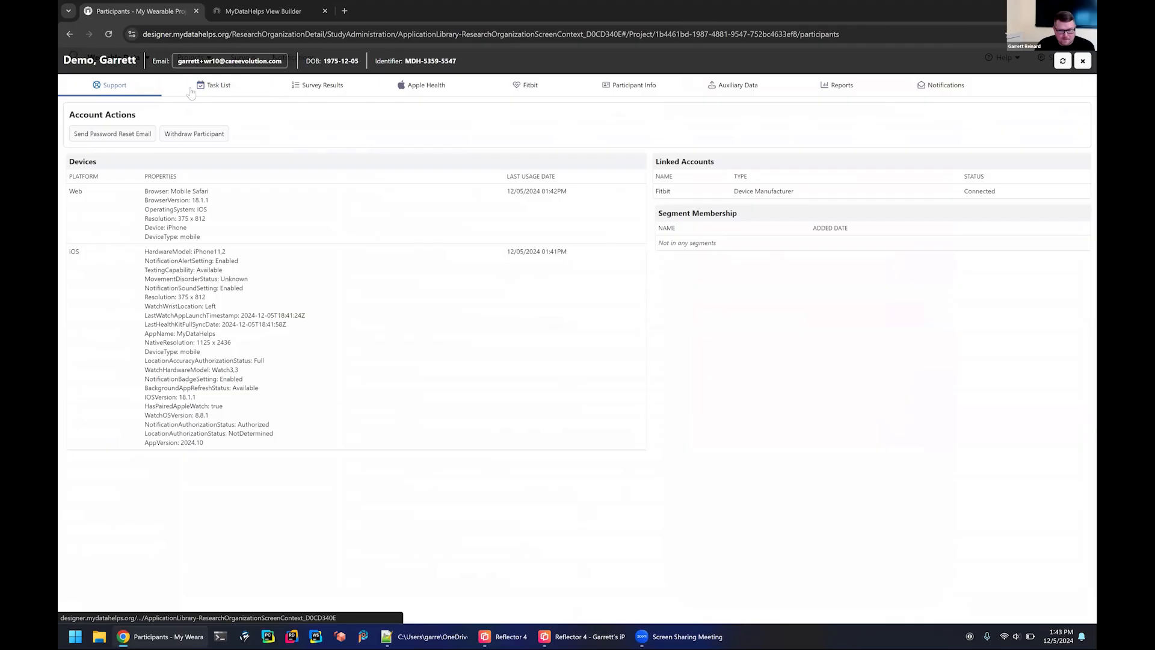
left_click(424, 91)
key("Escape")
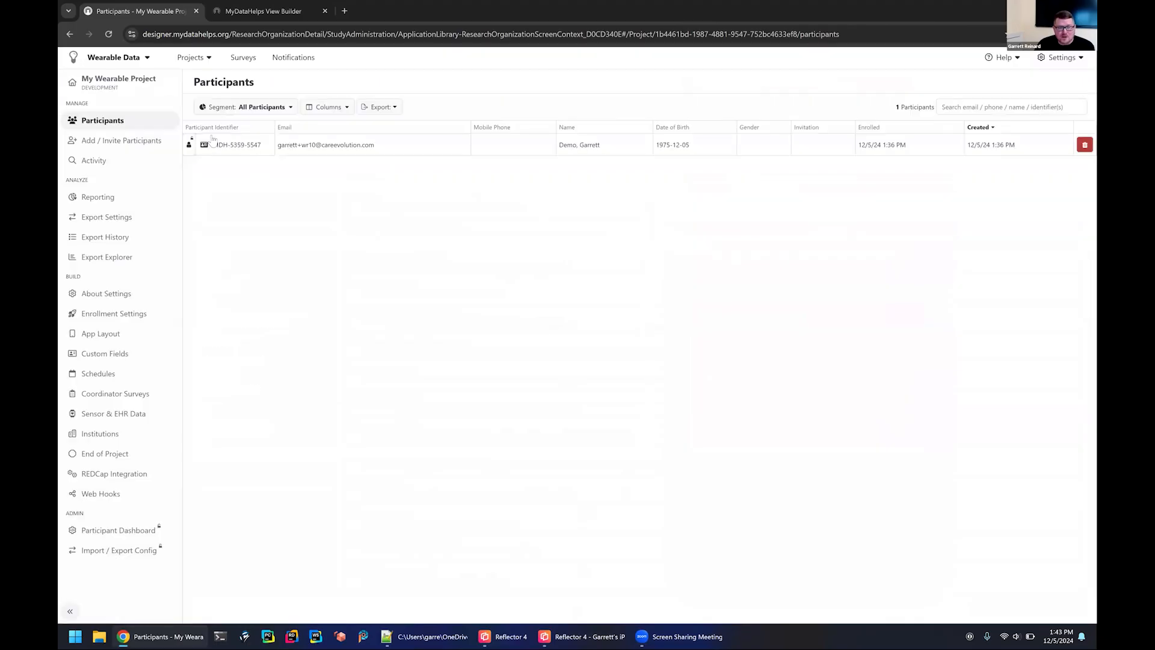
Open the enrolled participant's record and view the Apple Health hourly steps and resting heart rate data.
left_click(359, 151)
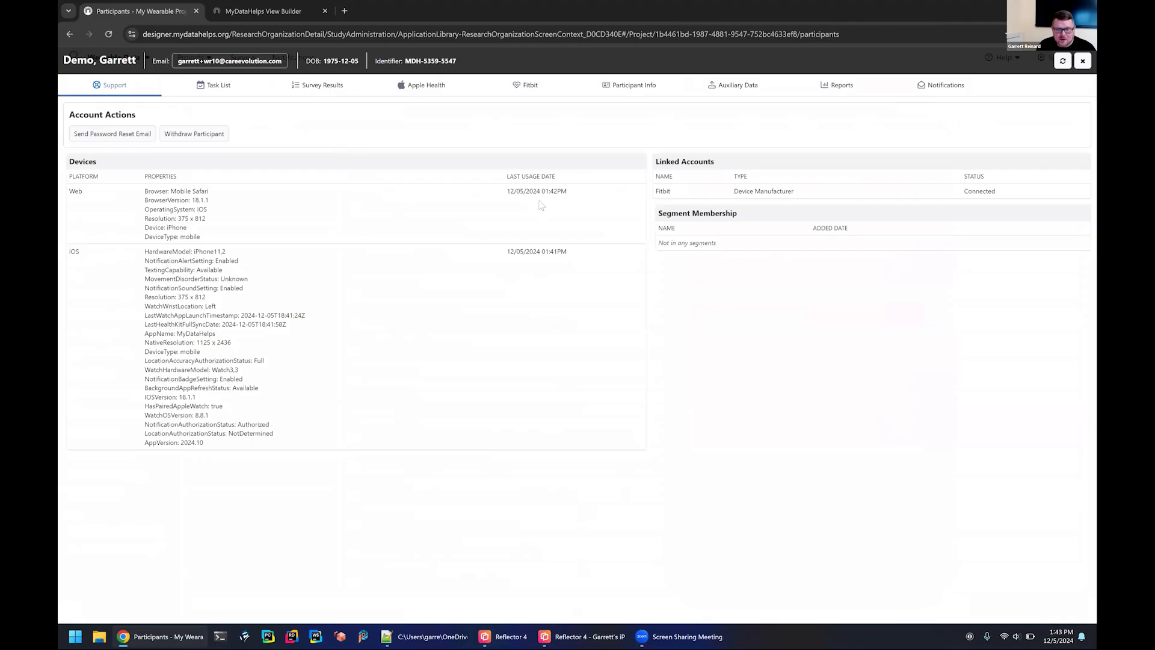
left_click(424, 85)
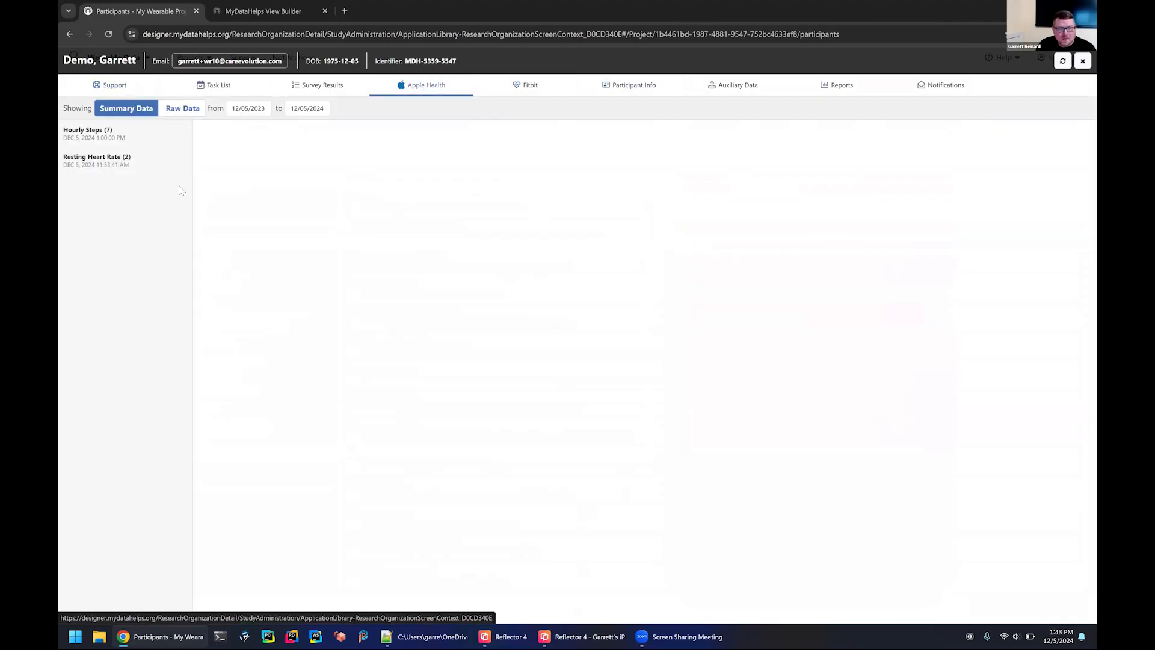
left_click(92, 131)
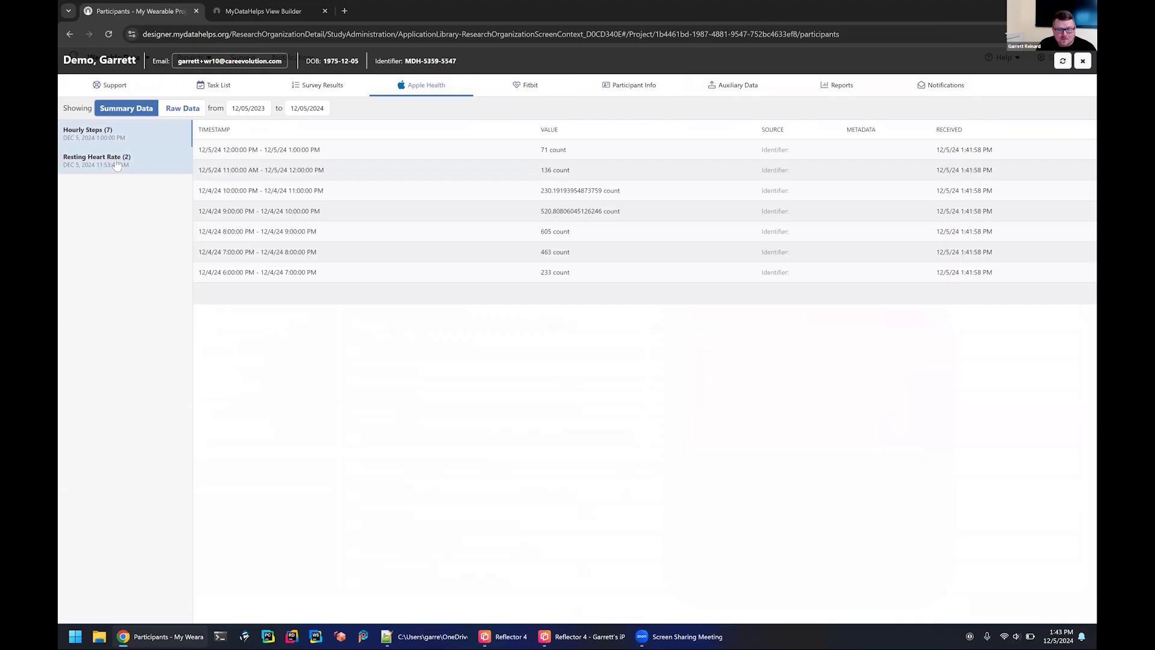
left_click(117, 164)
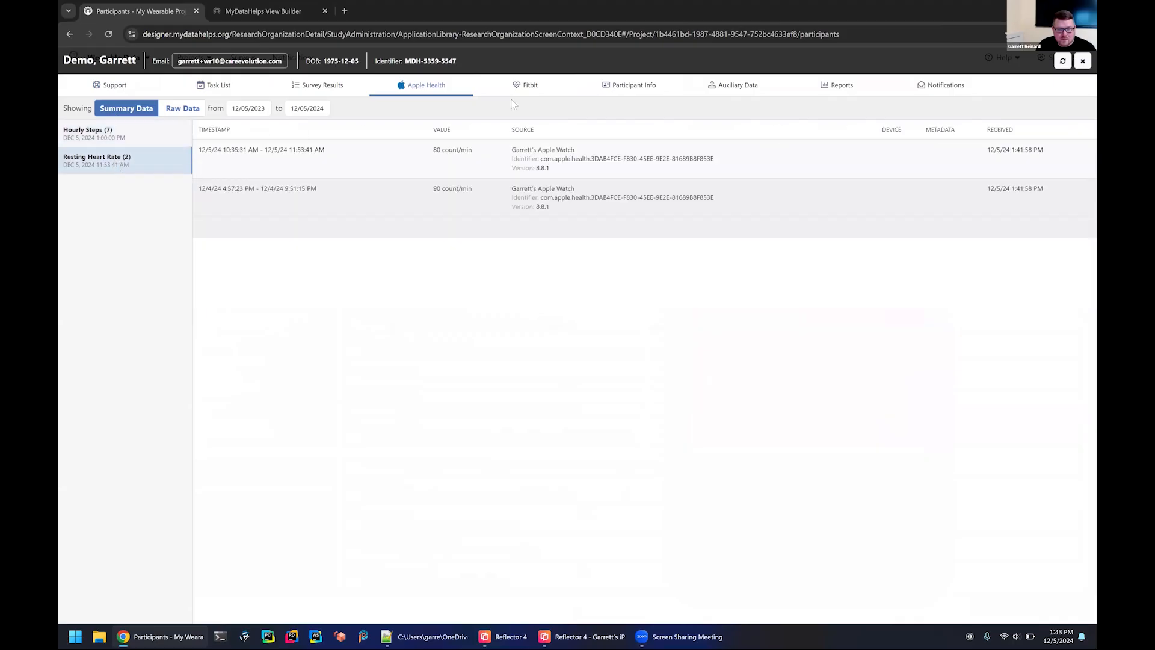
Examine the participant's Fitbit daily summary and return to the Apple Health resting heart rate data.
left_click(526, 85)
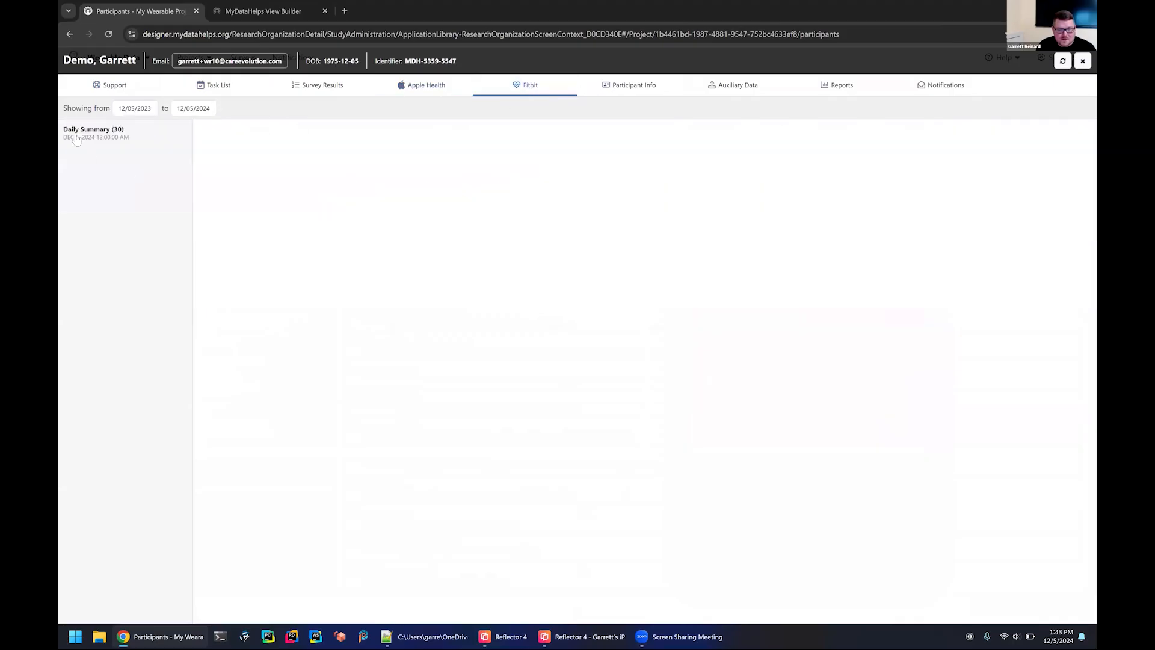
left_click(76, 139)
scroll(764, 296, "down", 15)
scroll(764, 296, "up", 15)
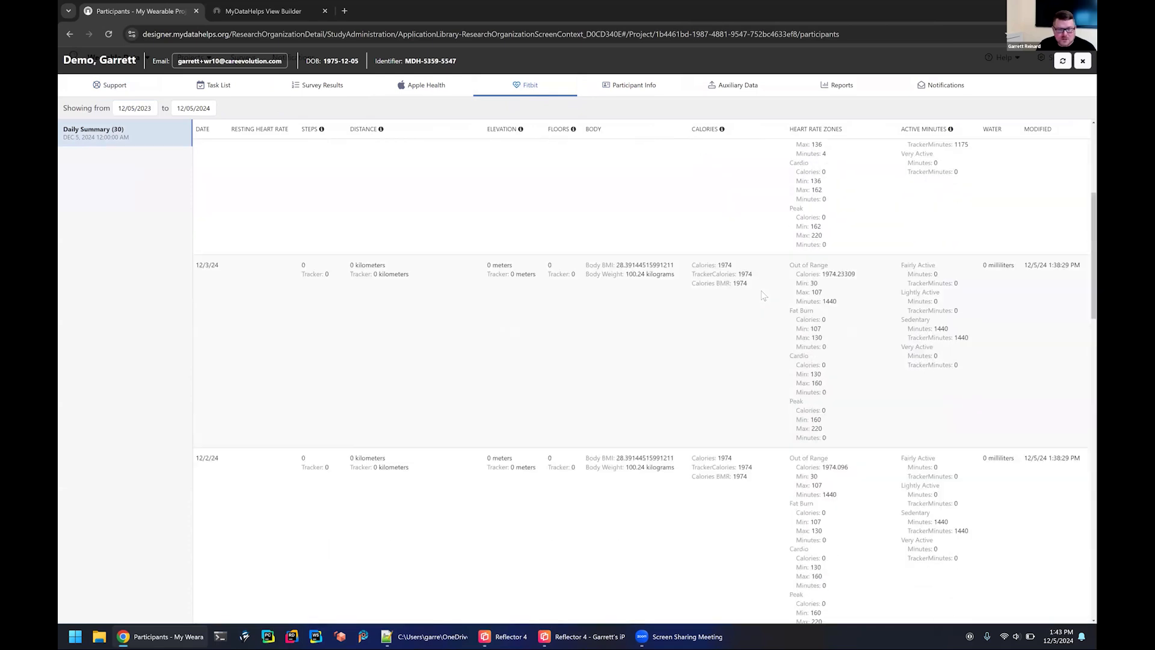
scroll(763, 296, "up", 5)
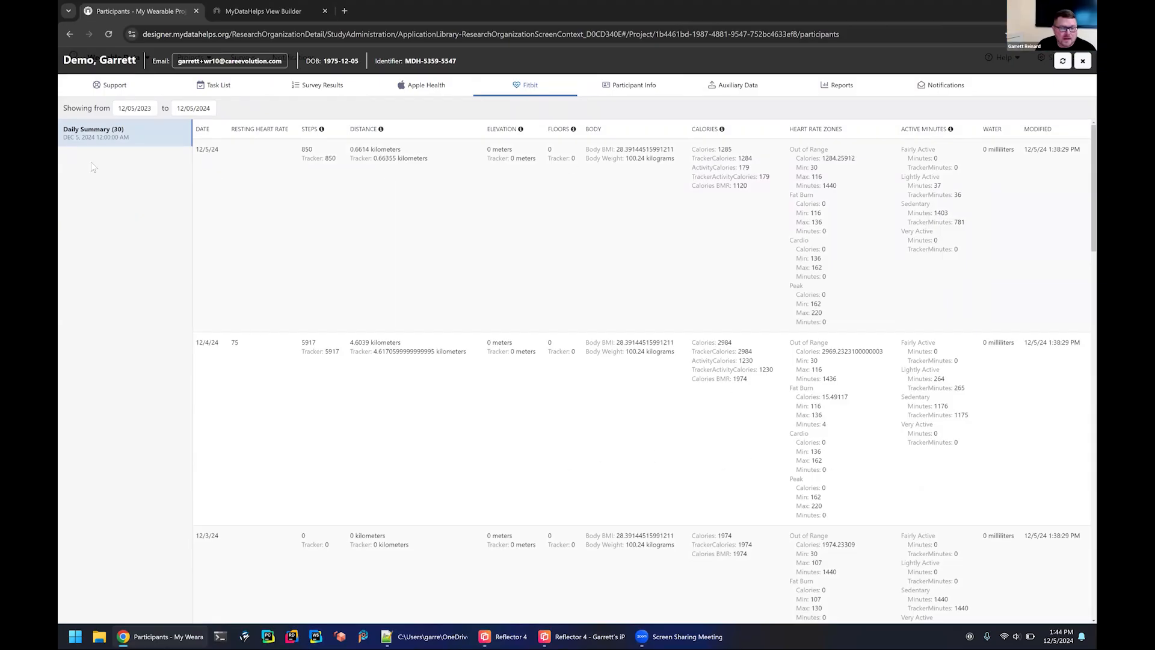
left_click(421, 85)
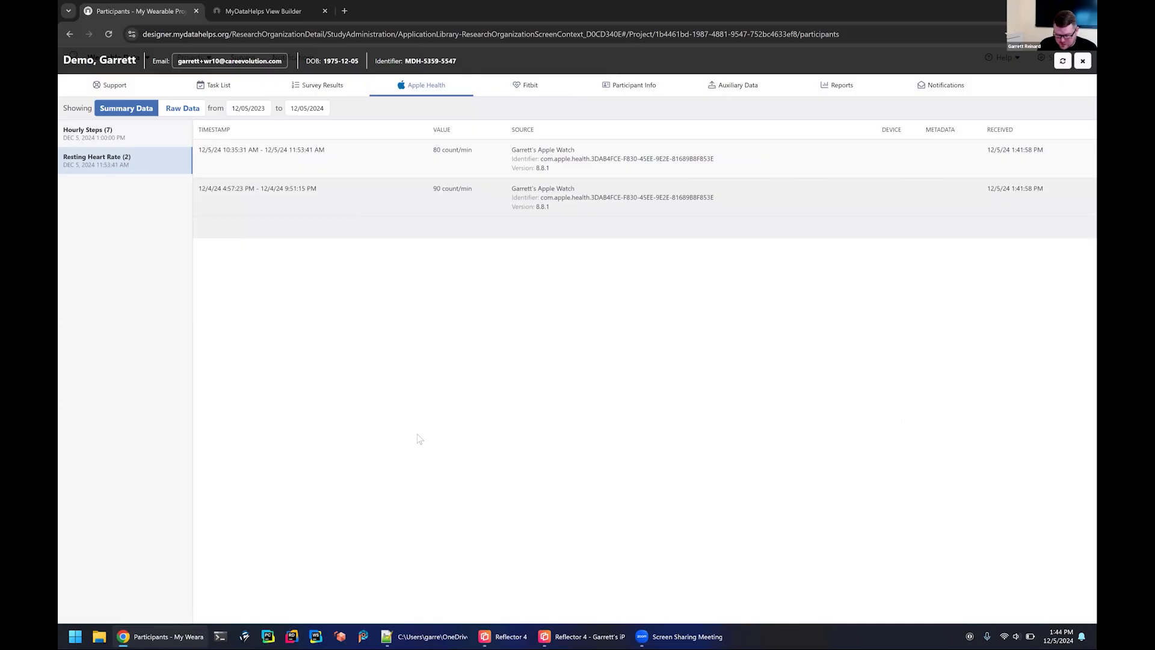
Bring up the mirrored phone and review the participant's Welcome Survey and Blank Project Consent results in the designer.
left_click(604, 515)
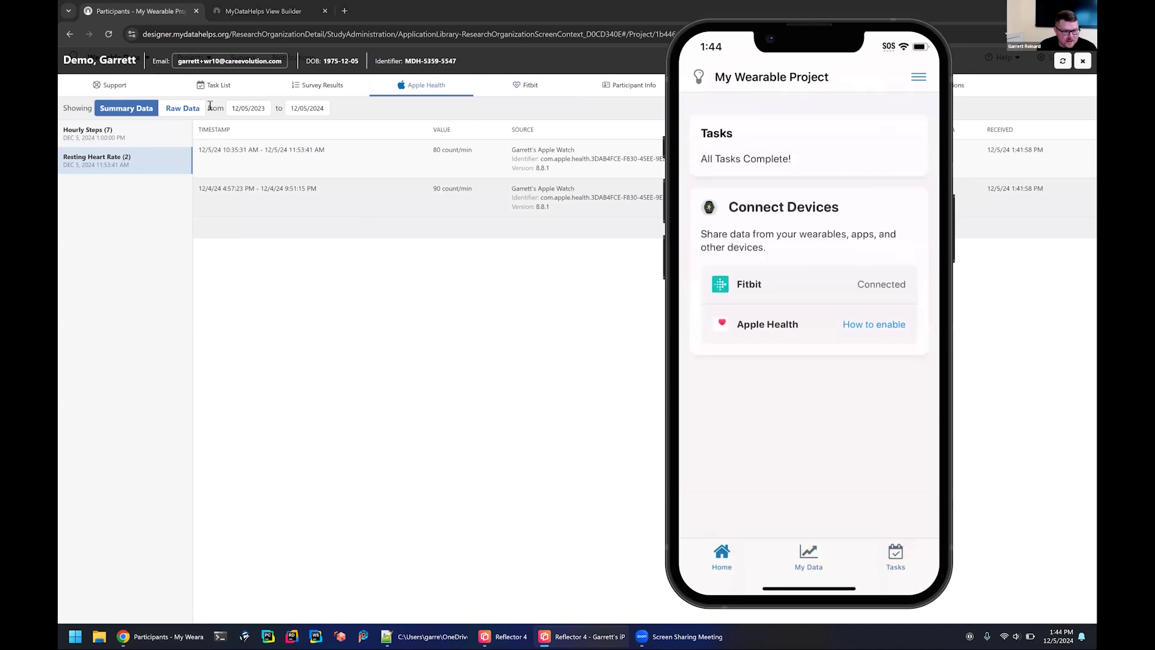
left_click(322, 89)
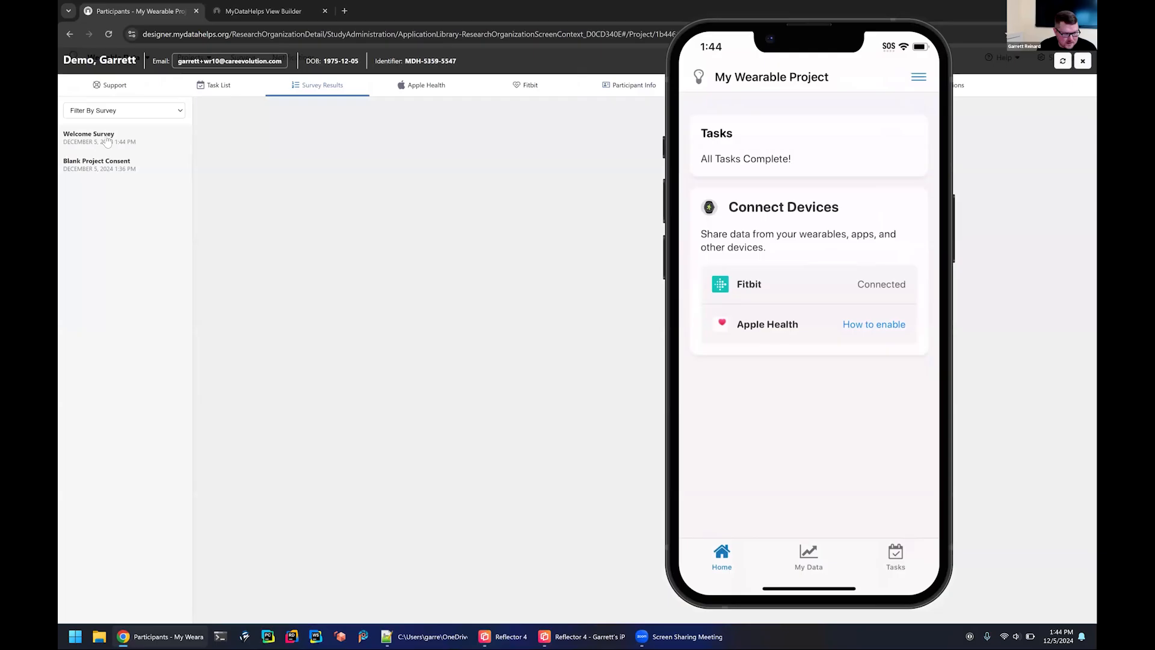
left_click(107, 142)
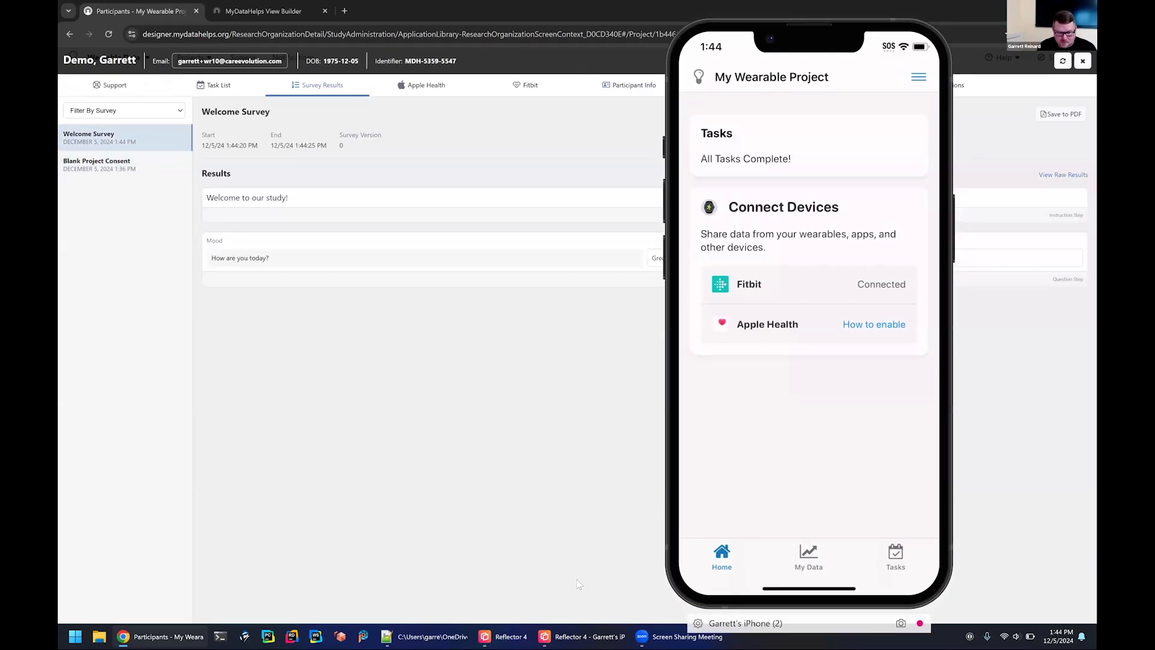
left_click(581, 636)
left_click(303, 373)
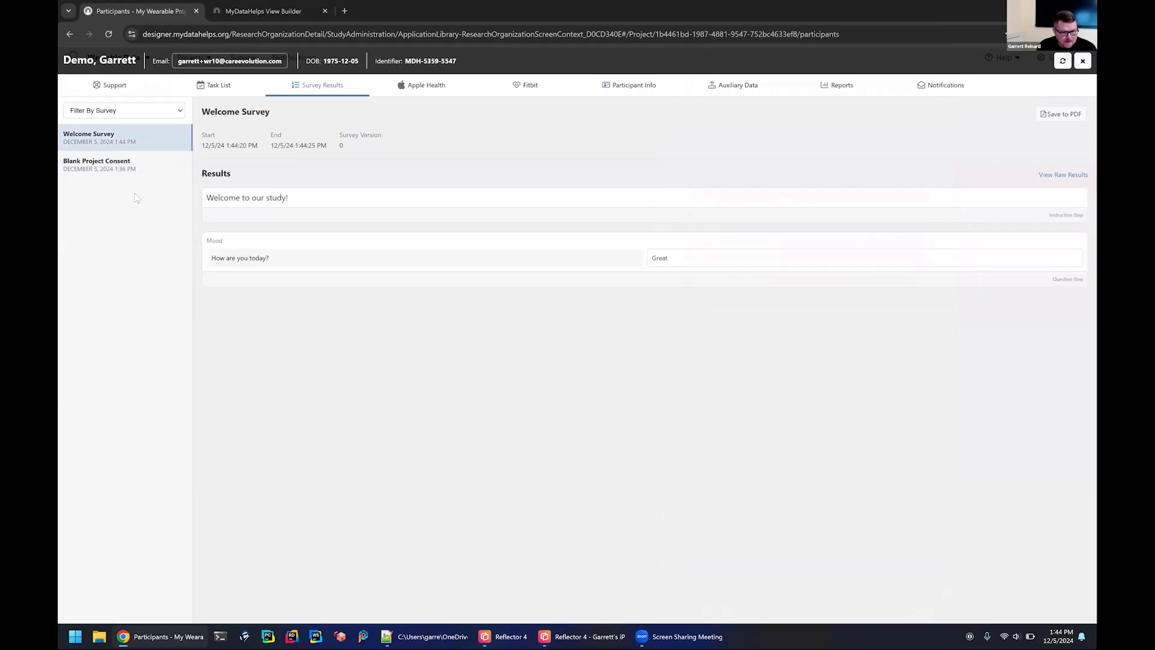
left_click(108, 165)
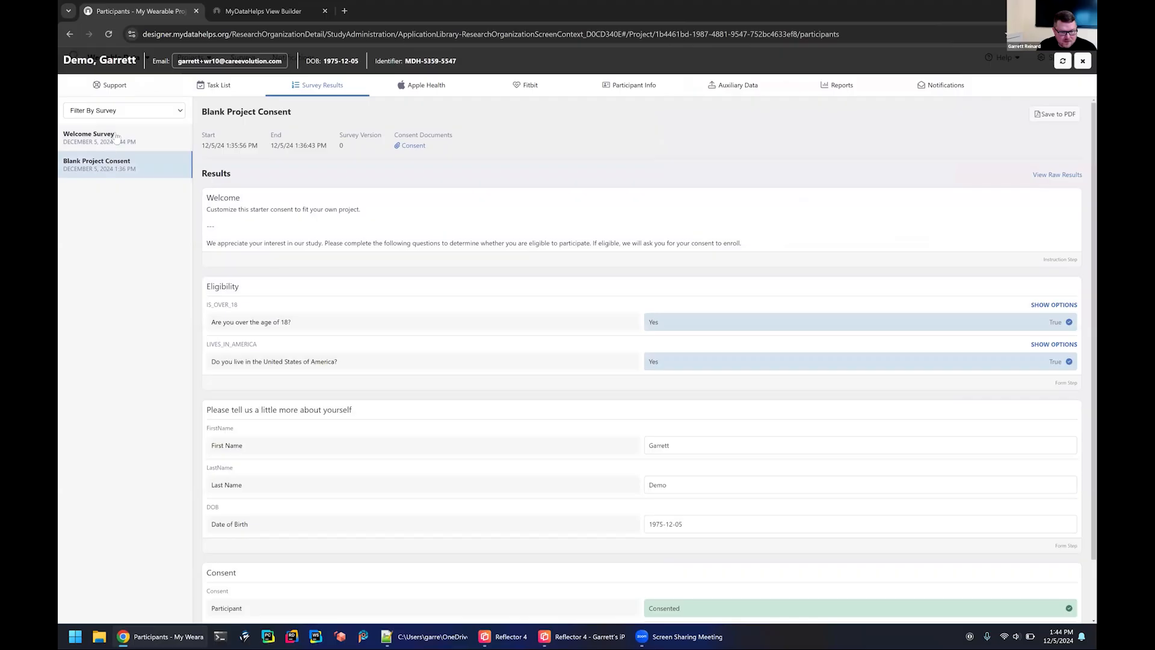
left_click(114, 137)
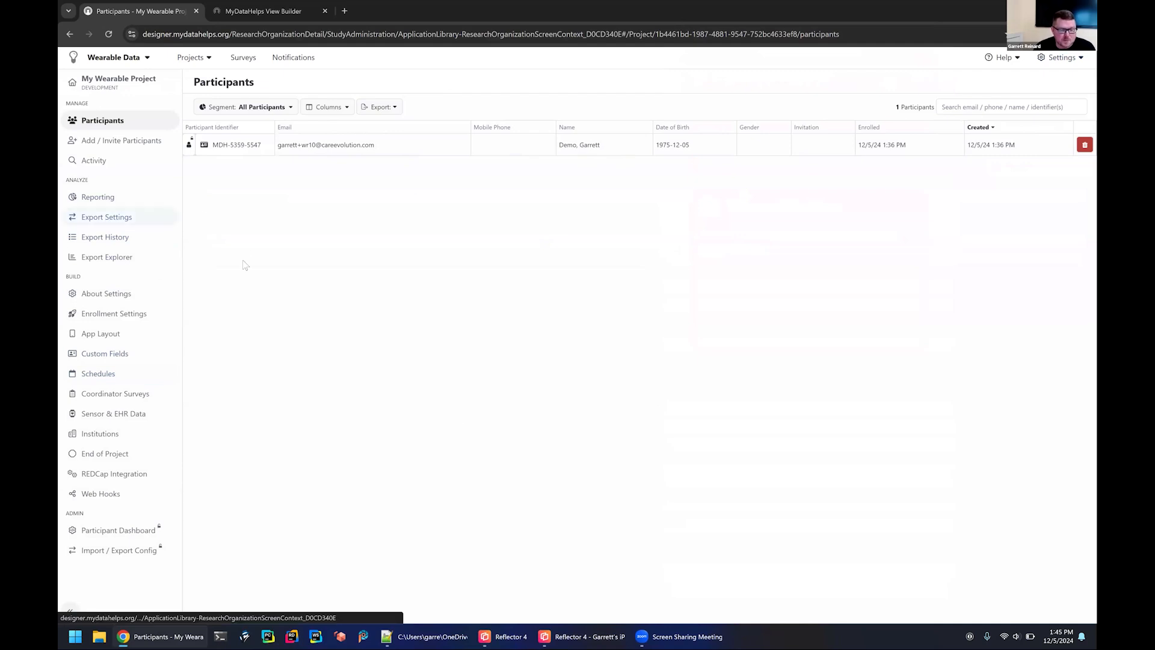
Set the project's incremental exports to Weekly in Export Settings and accept the notice.
left_click(106, 217)
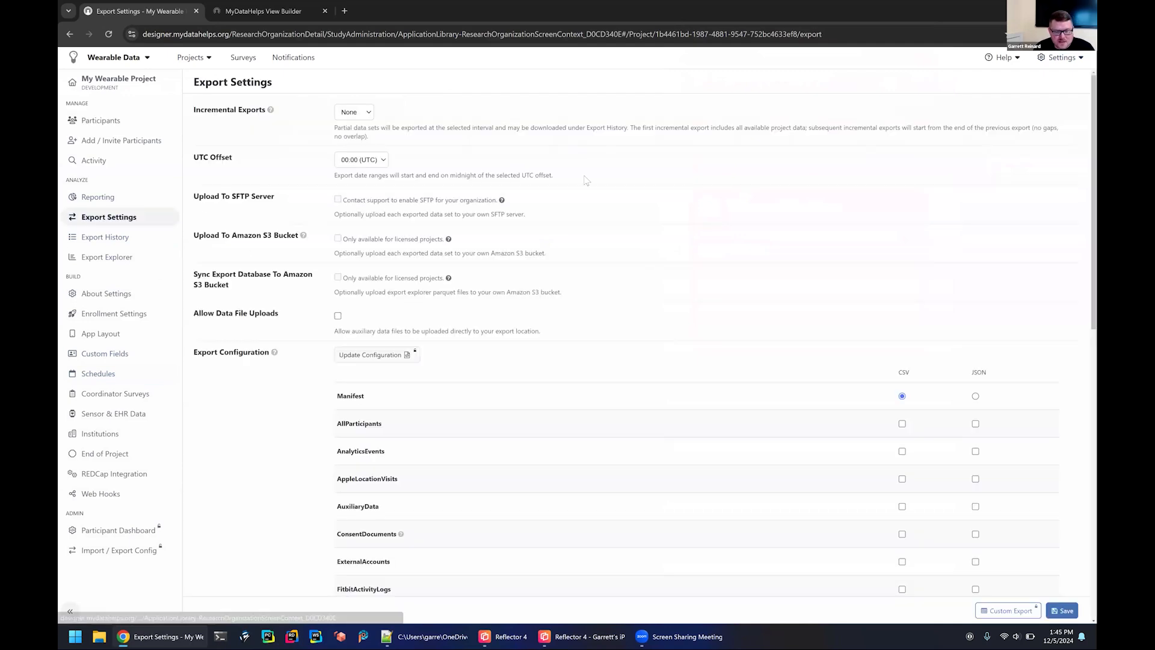
left_click(366, 116)
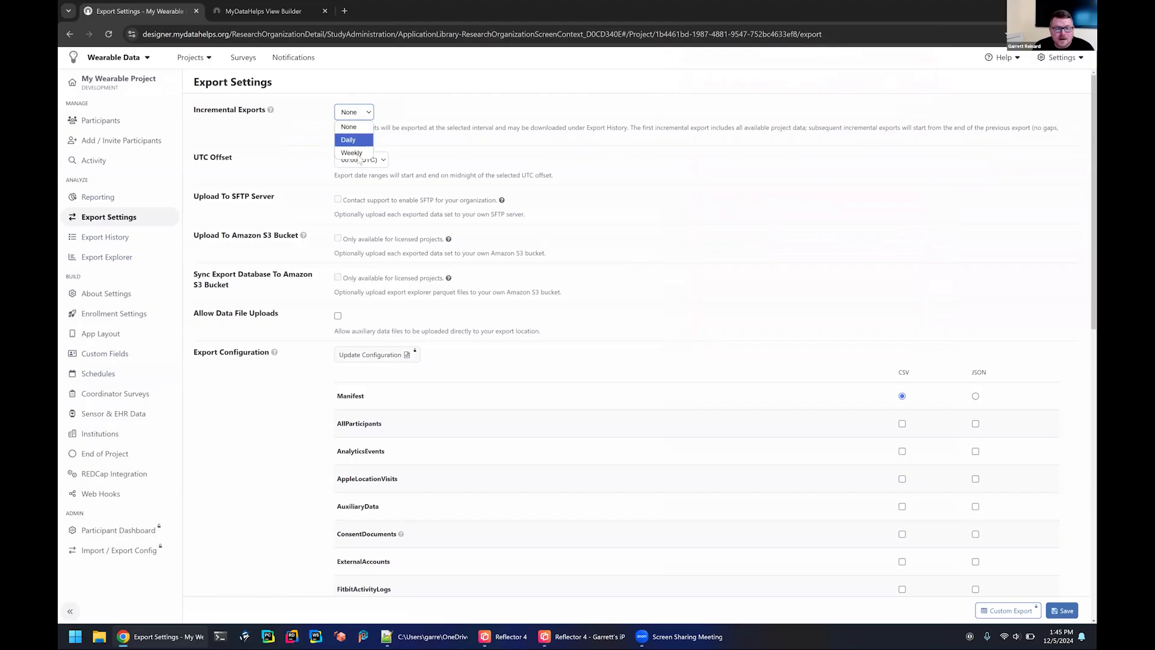
left_click(355, 153)
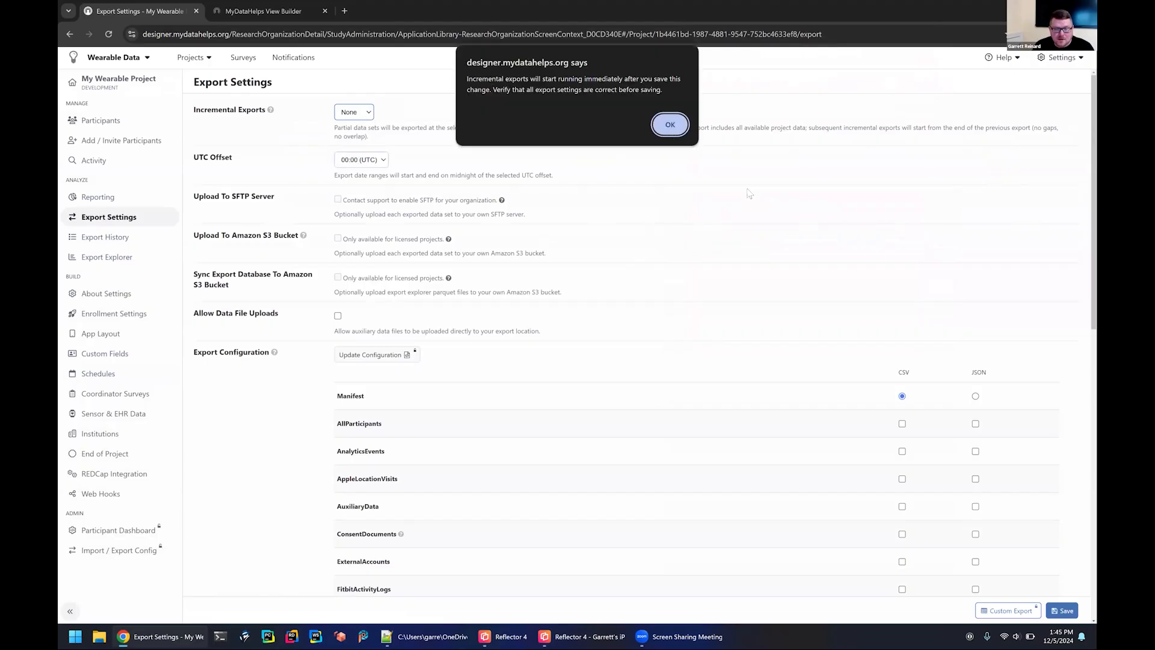
key("Return")
scroll(932, 349, "down", 3)
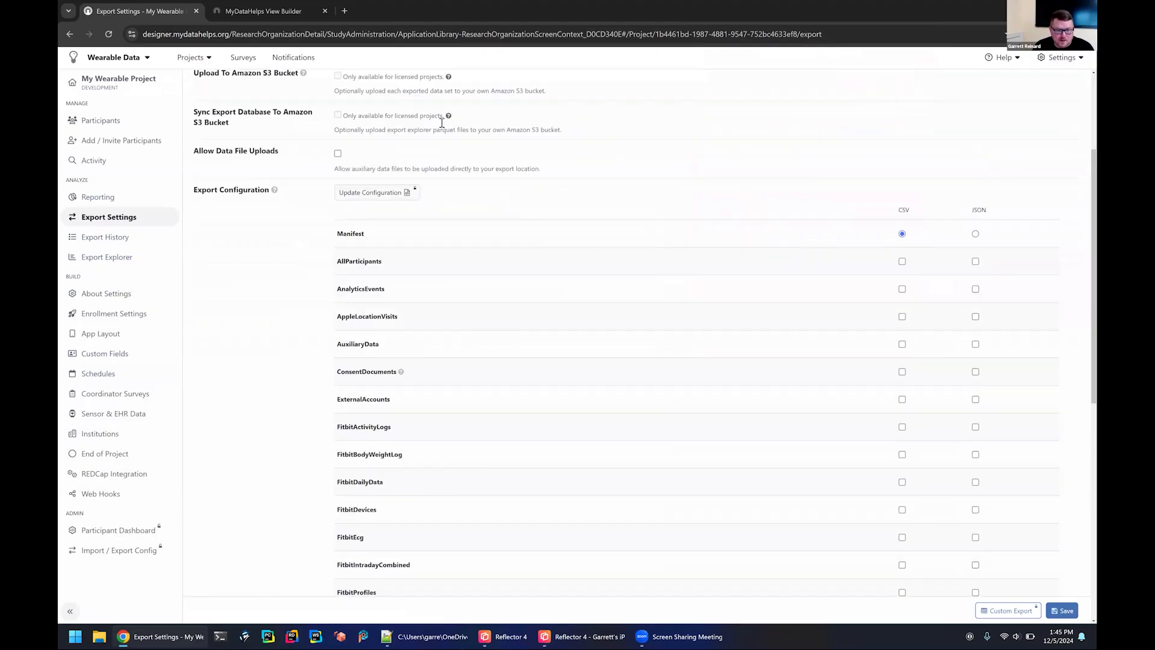
scroll(441, 123, "up", 3)
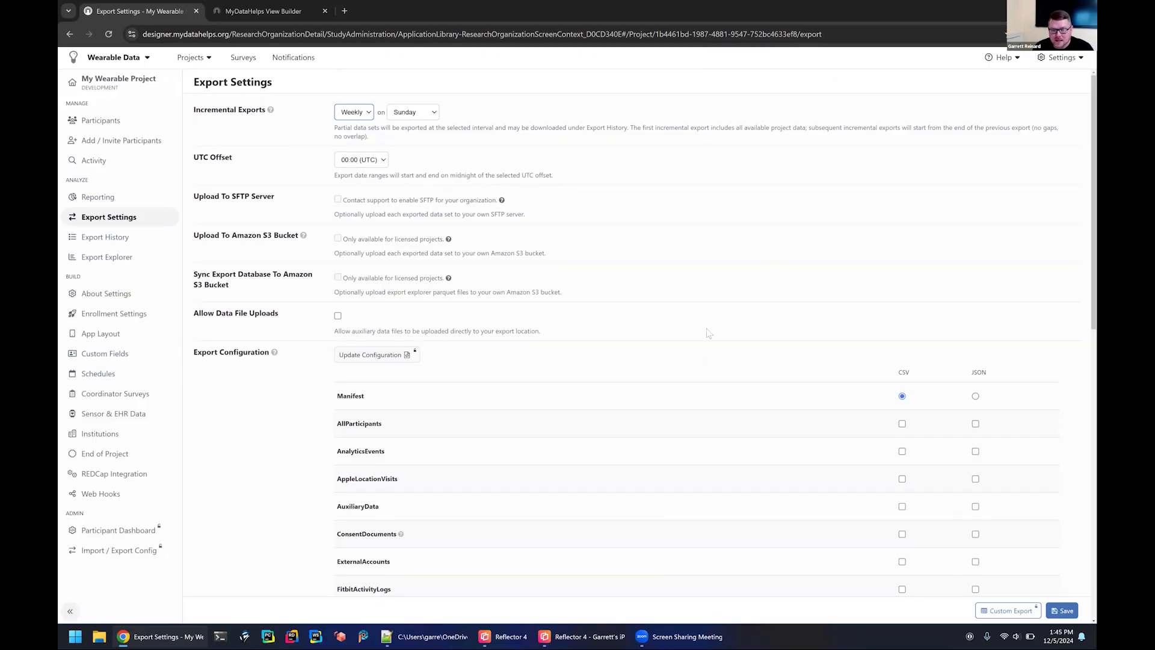
Select JSON as the export format for HealthKitV2 in the export configuration.
scroll(653, 346, "down", 3)
scroll(762, 242, "down", 3)
scroll(497, 290, "up", 2)
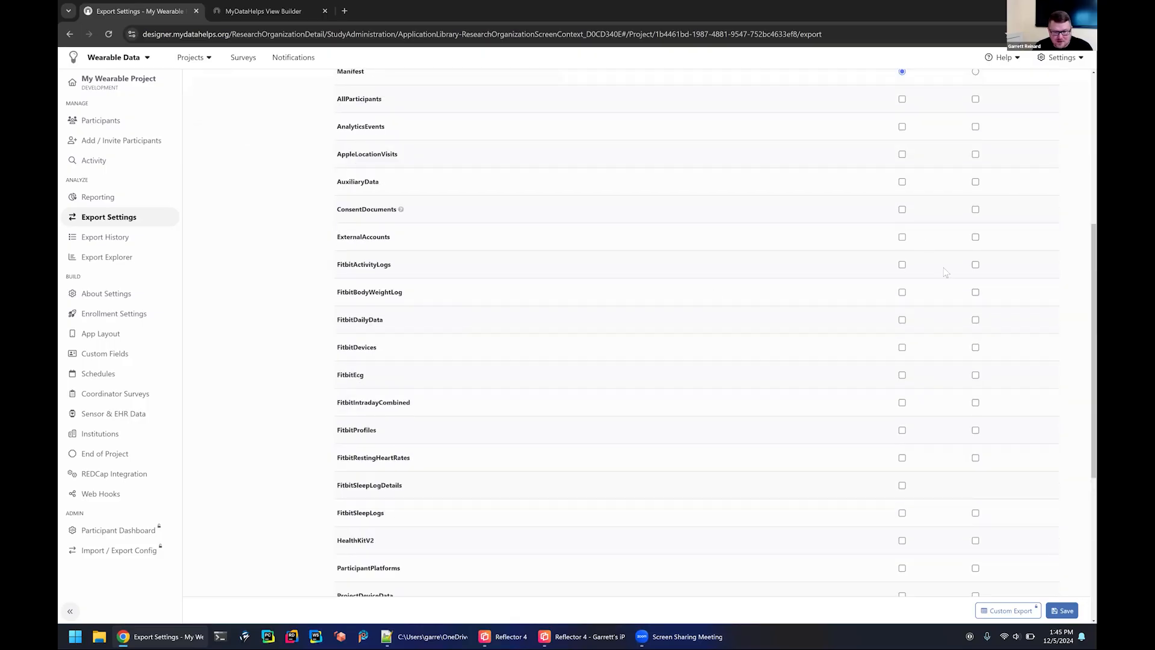
scroll(782, 373, "down", 2)
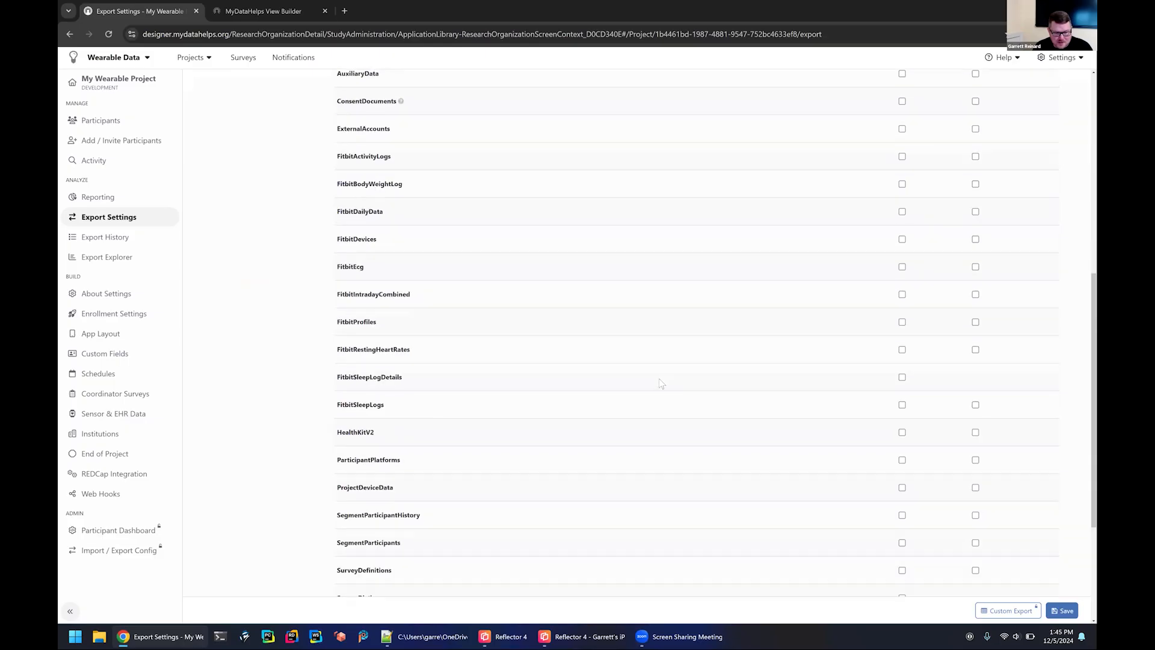
scroll(843, 337, "down", 3)
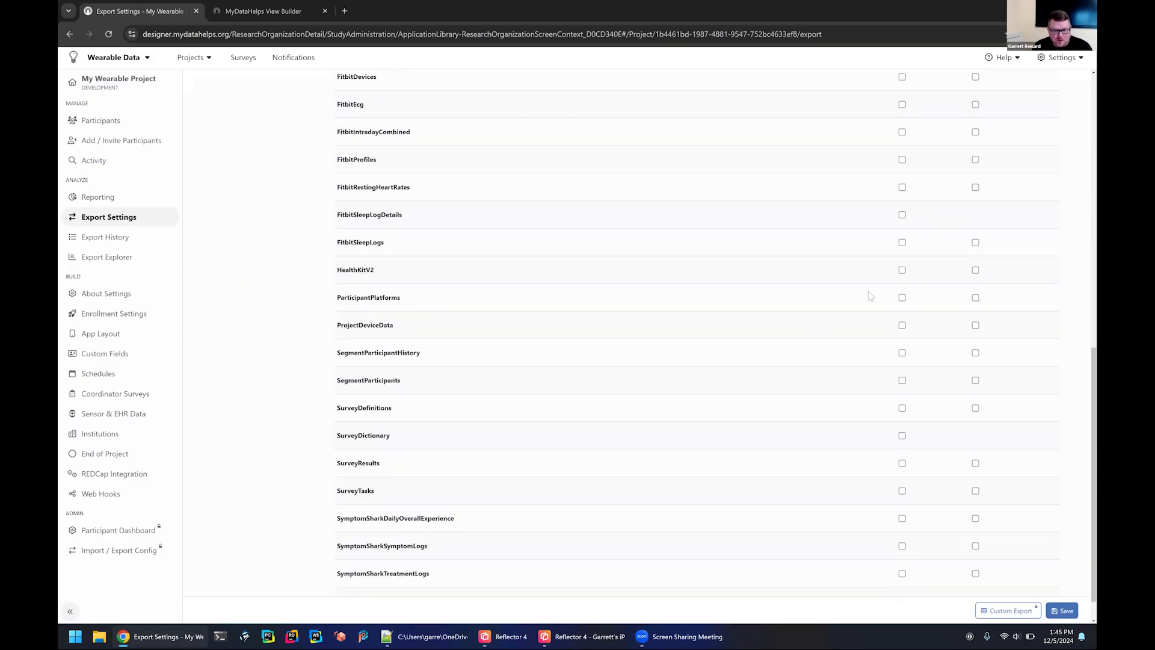
left_click(902, 271)
left_click(975, 270)
scroll(947, 219, "up", 2)
scroll(937, 310, "up", 7)
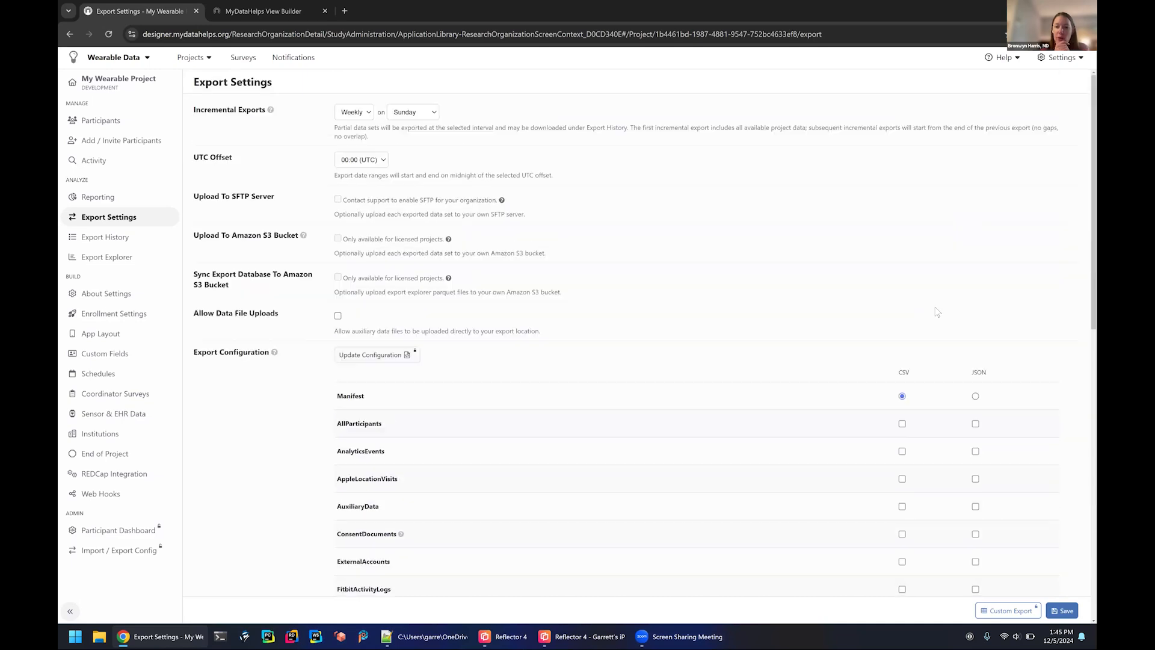
Review the export configuration's data types and the Export History page, and return to the Participants list.
scroll(937, 311, "down", 3)
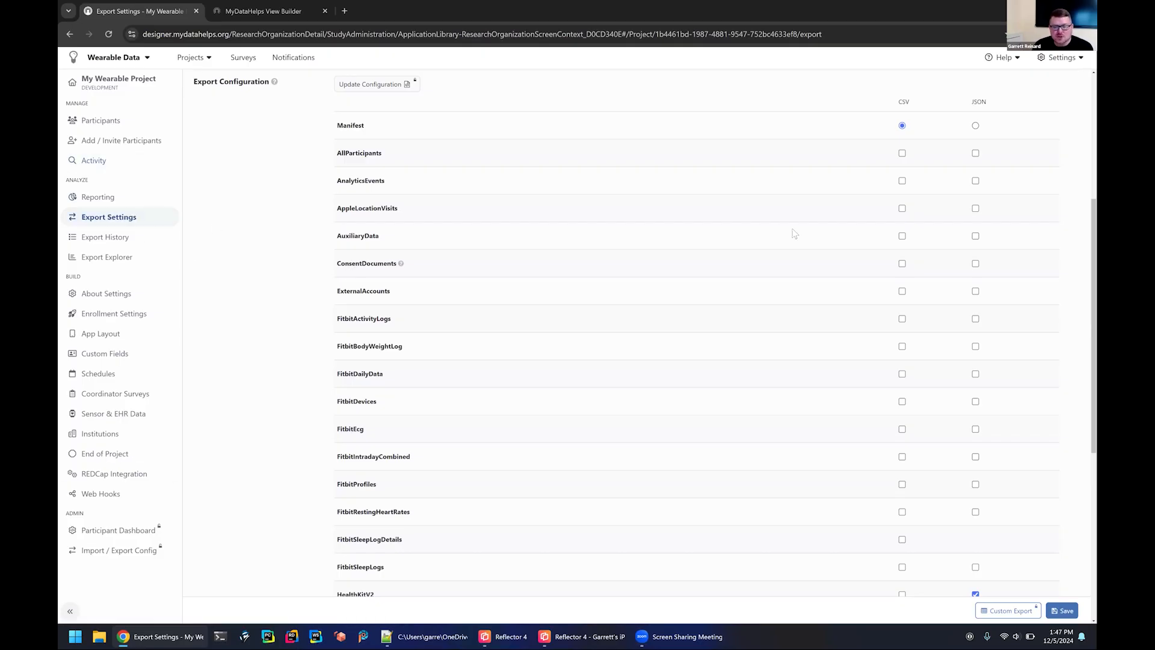
scroll(893, 304, "down", 5)
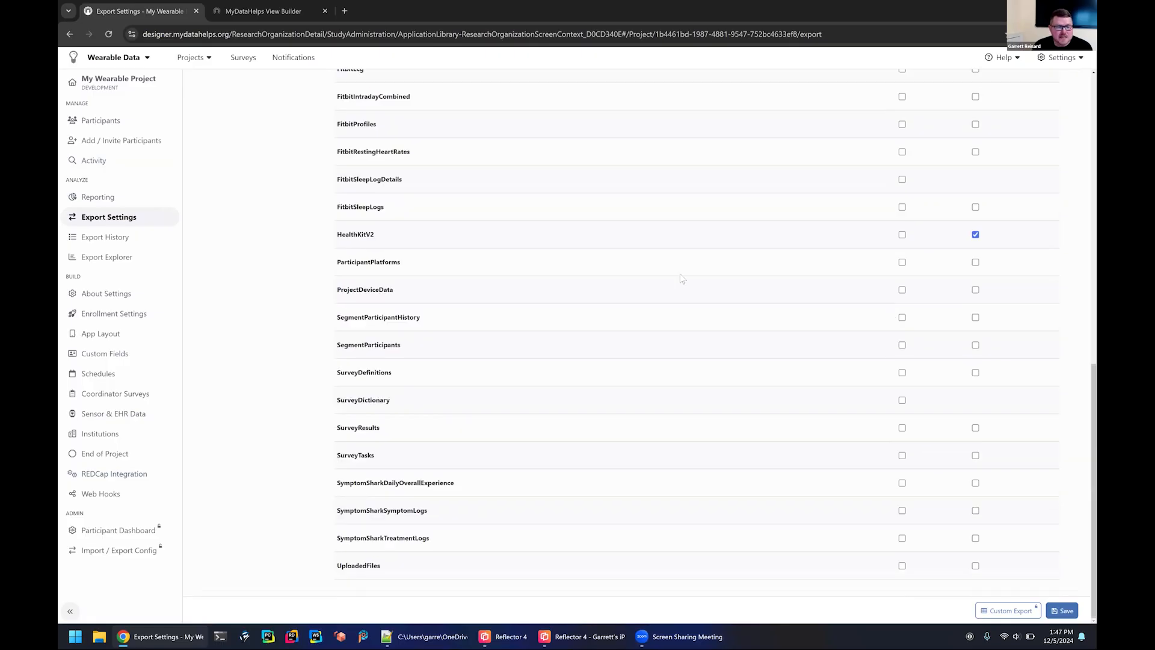
scroll(683, 278, "up", 10)
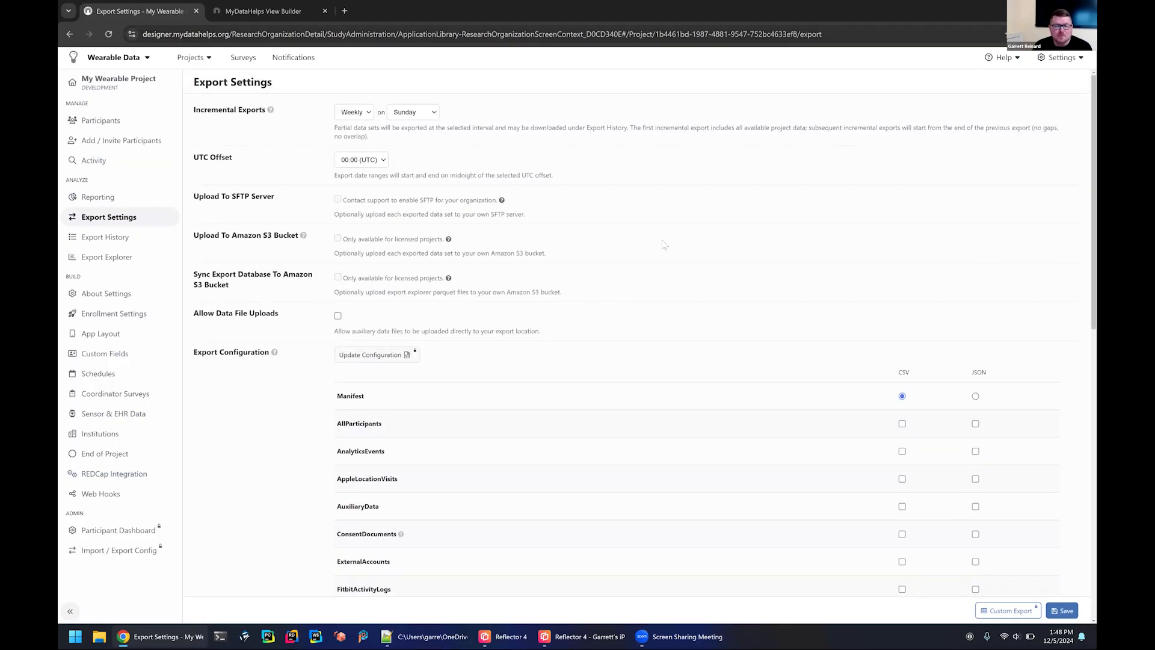
left_click(95, 240)
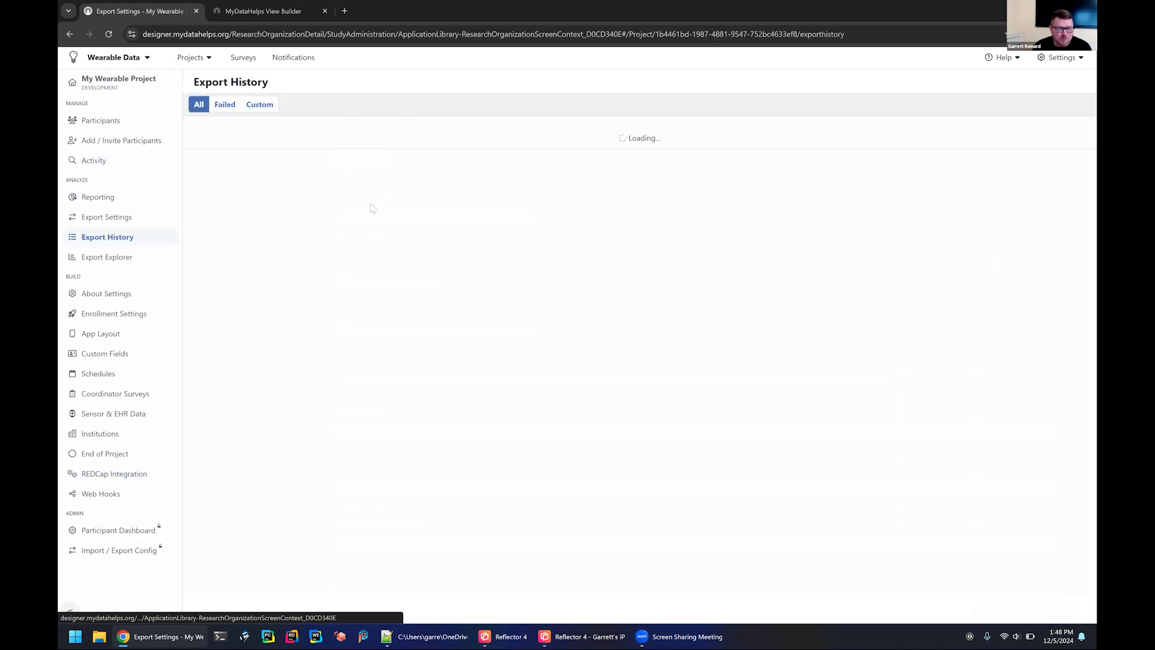
left_click(96, 223)
left_click(101, 258)
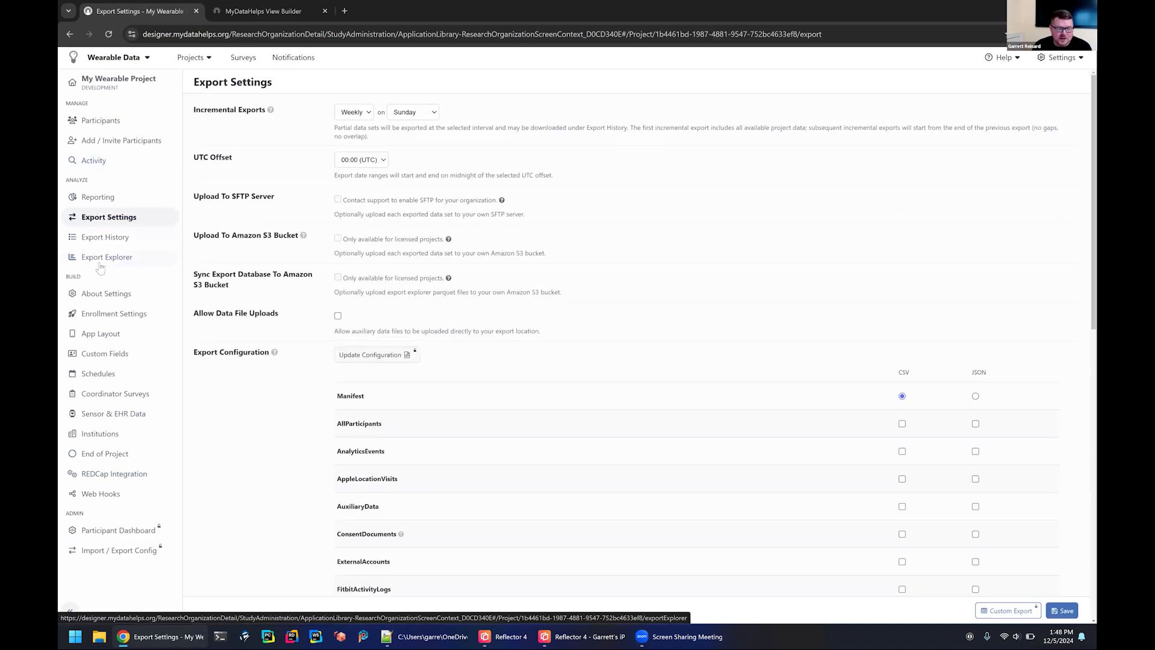
left_click(156, 224)
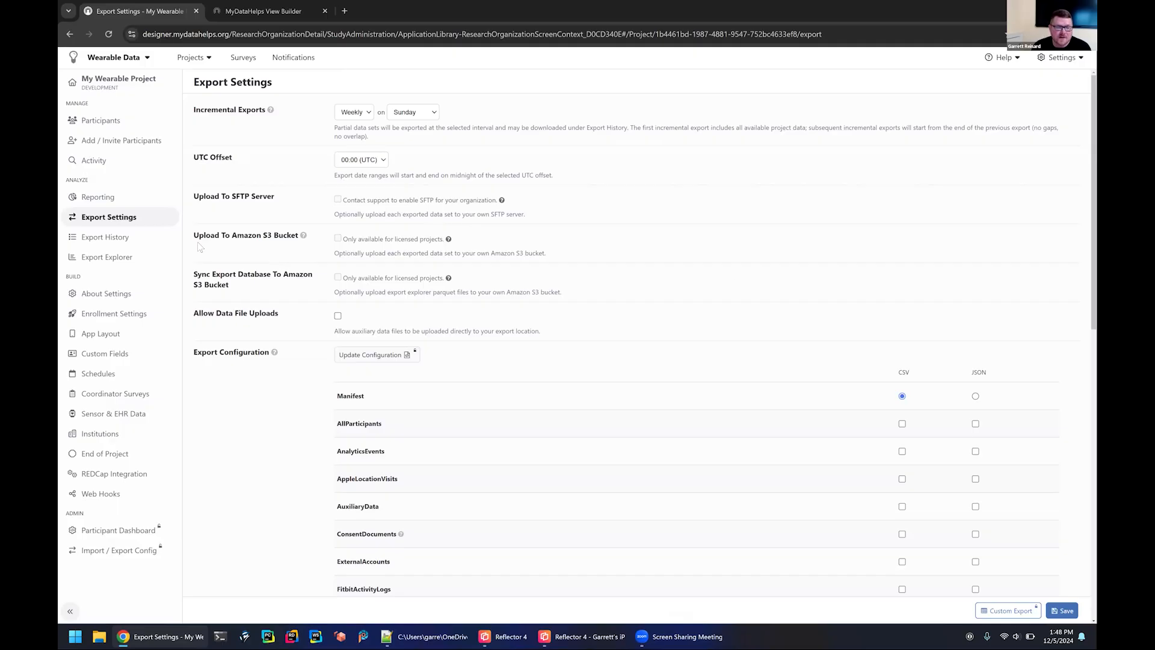
left_click(109, 238)
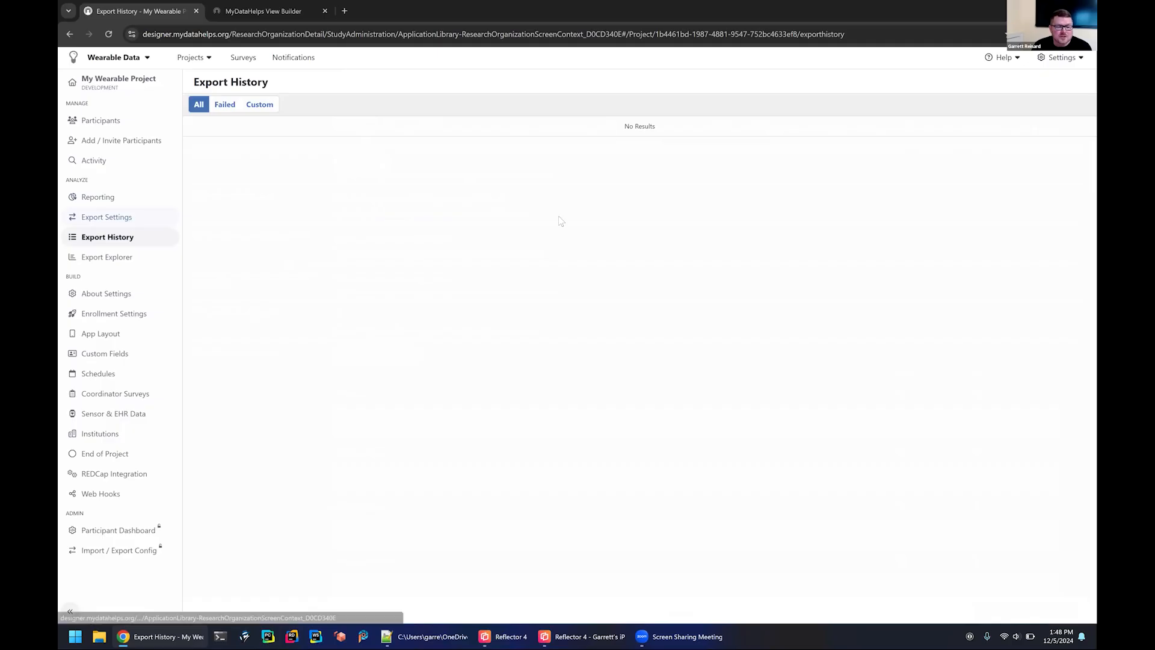
left_click(106, 216)
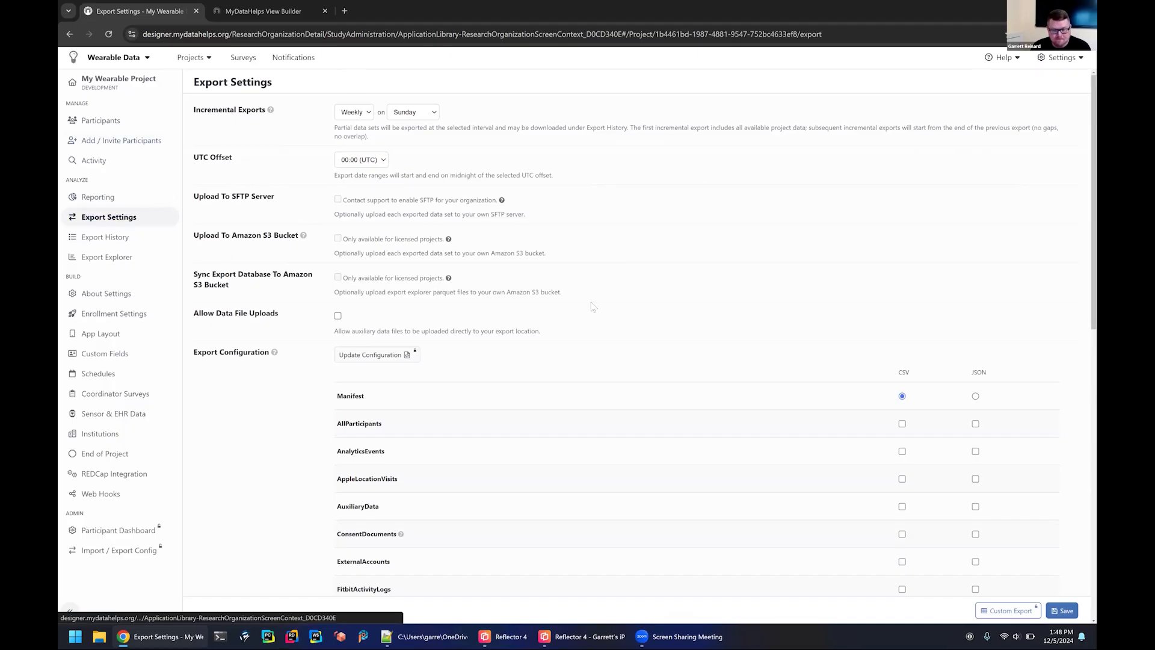
left_click(116, 120)
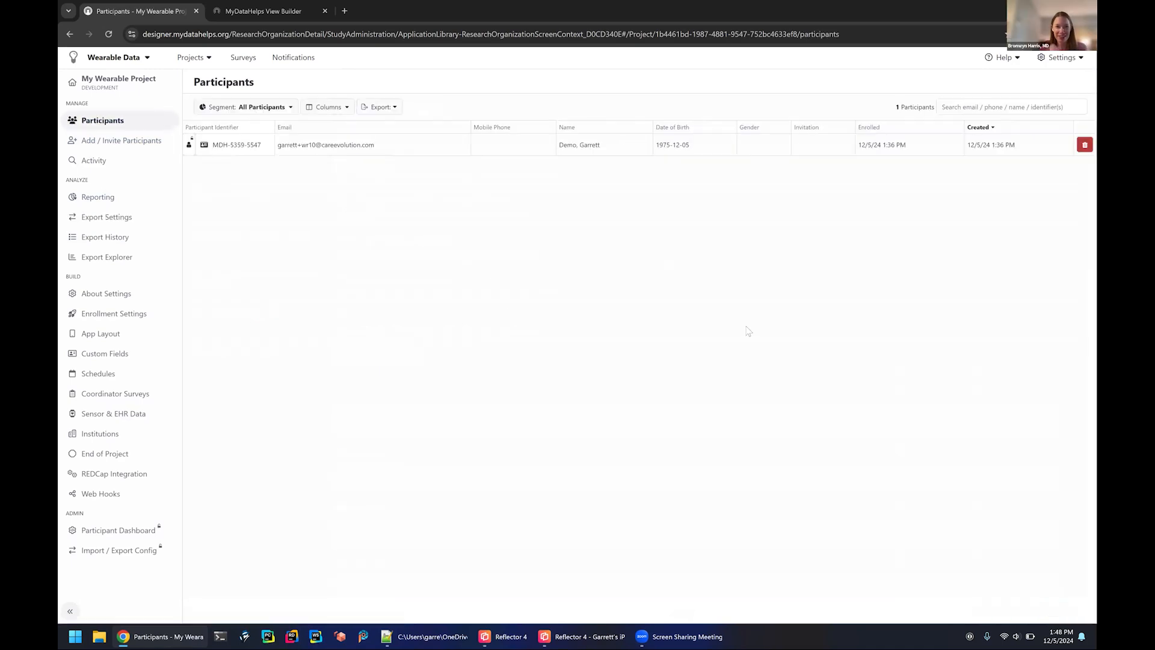